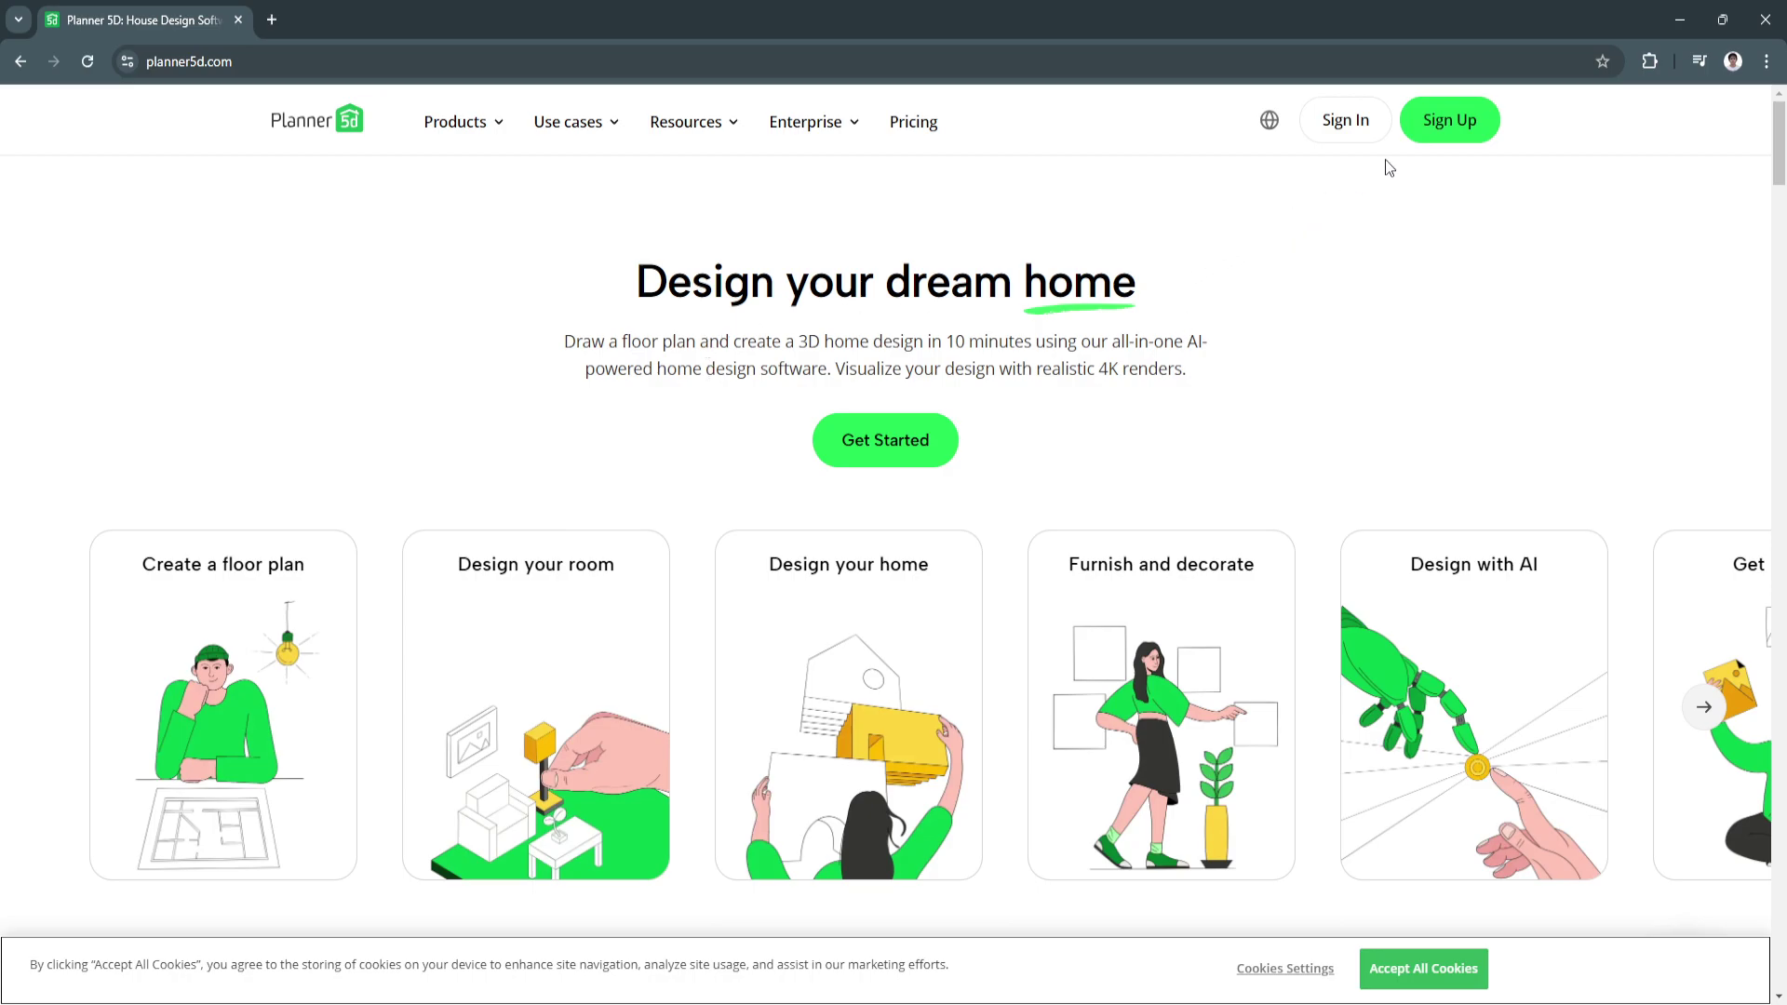
Sign in to Planner 5D with a Google account to reach the All Projects dashboard
{"action": "left_click", "coordinate": [1437, 132]}
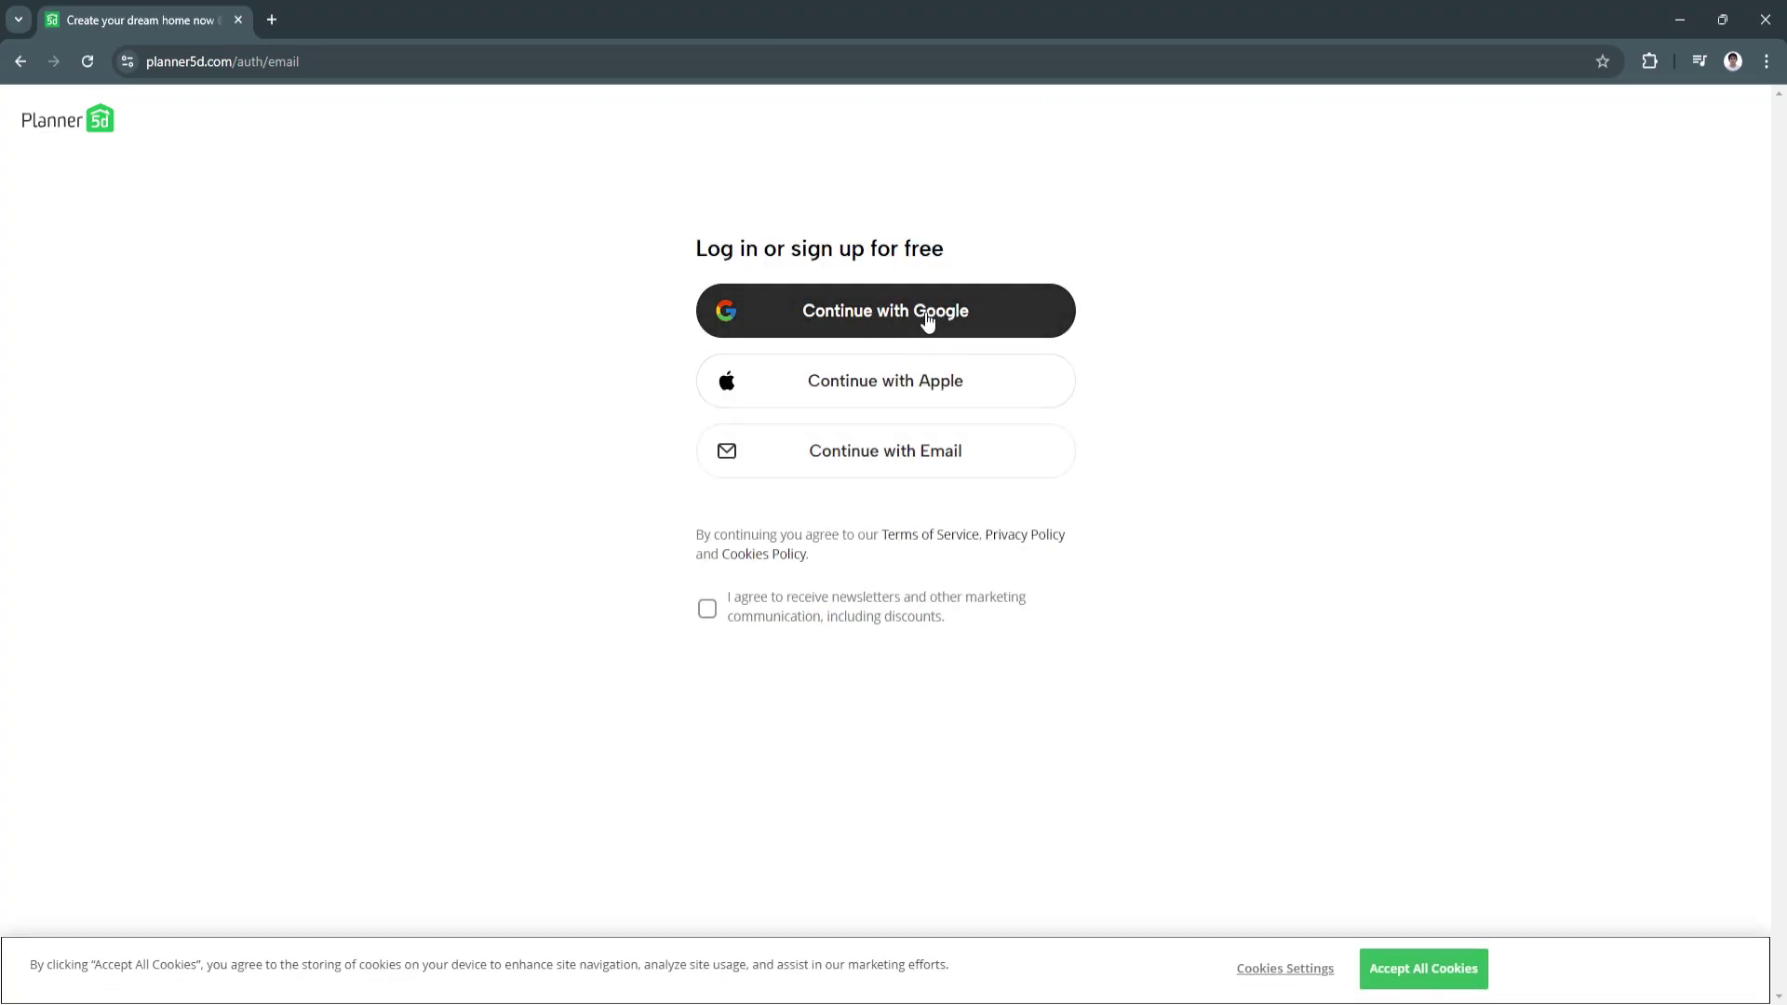
{"action": "left_click", "coordinate": [24, 69]}
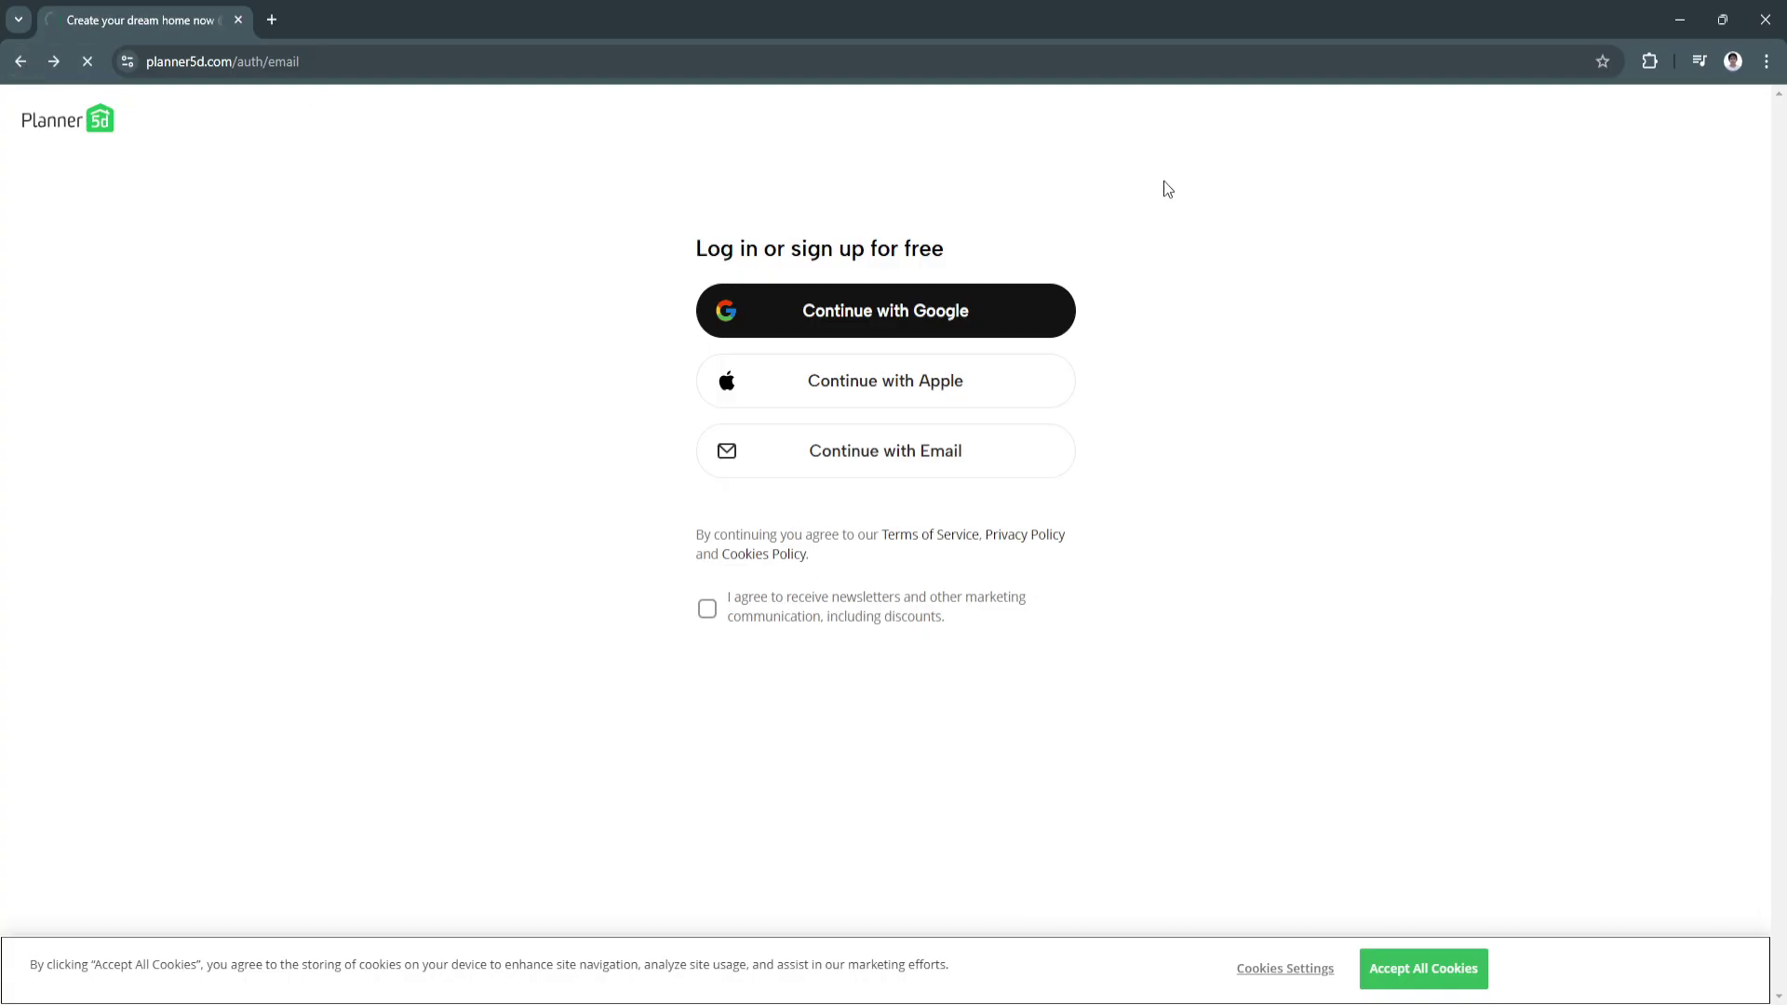
{"action": "left_click", "coordinate": [1341, 119]}
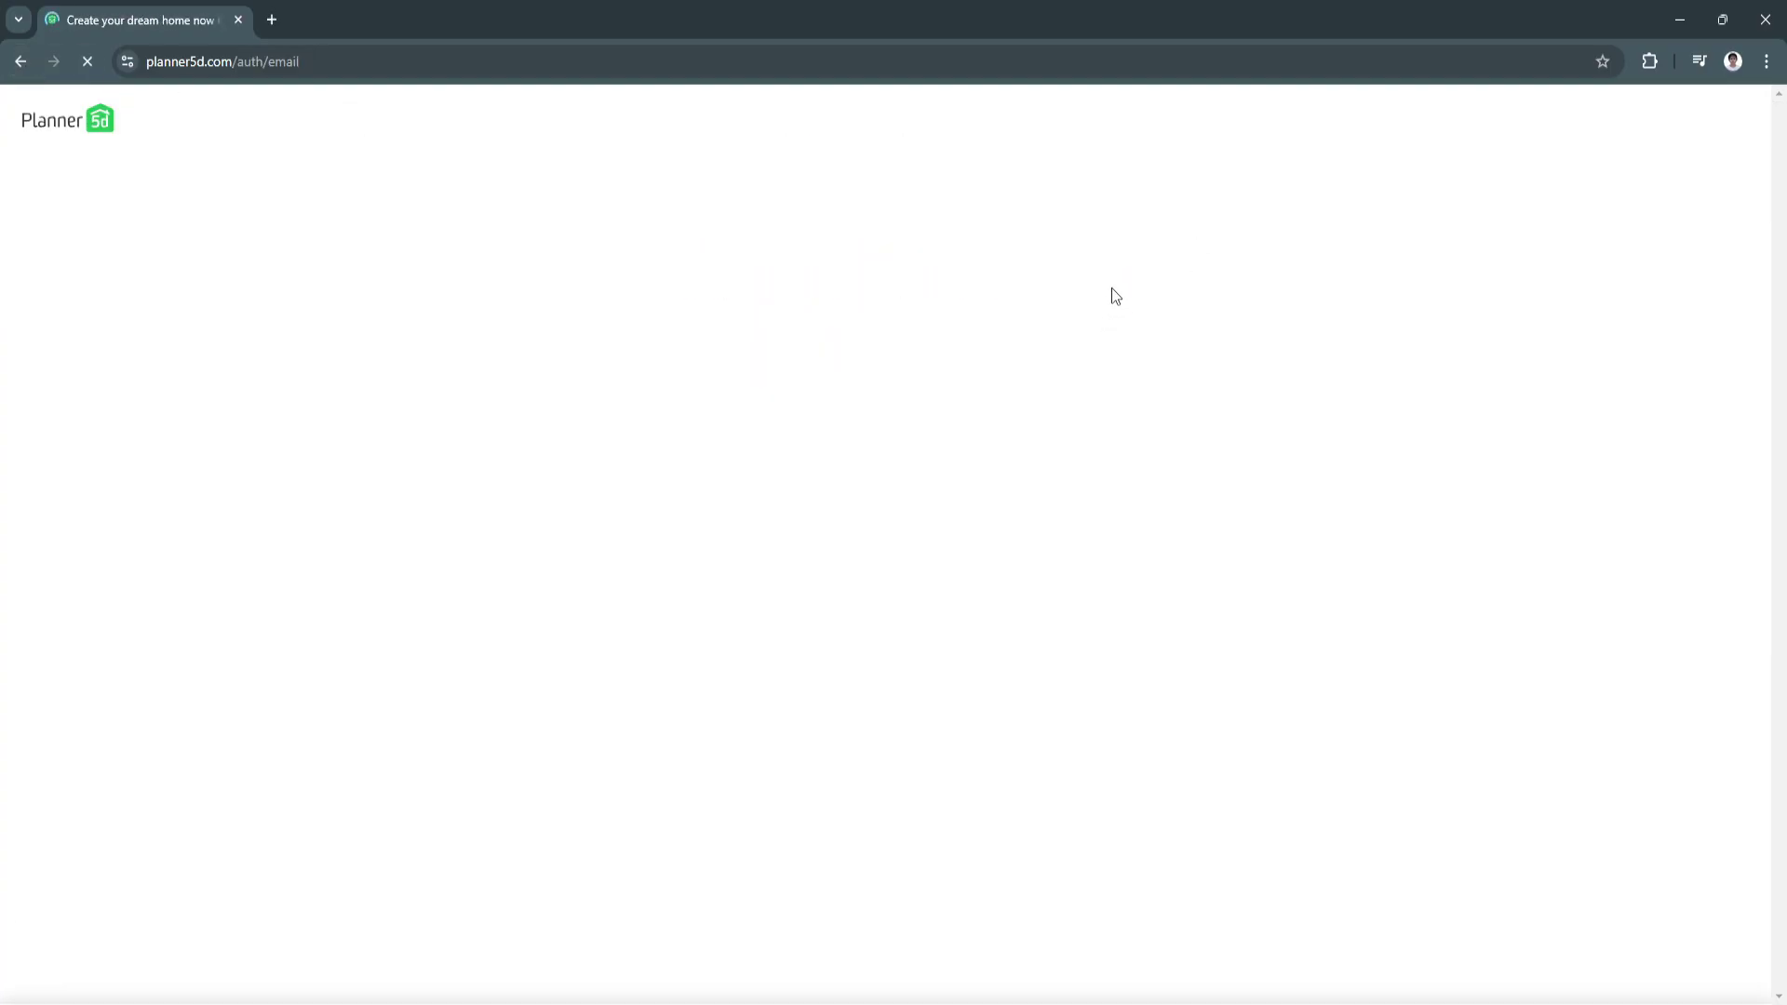
{"action": "left_click", "coordinate": [975, 316]}
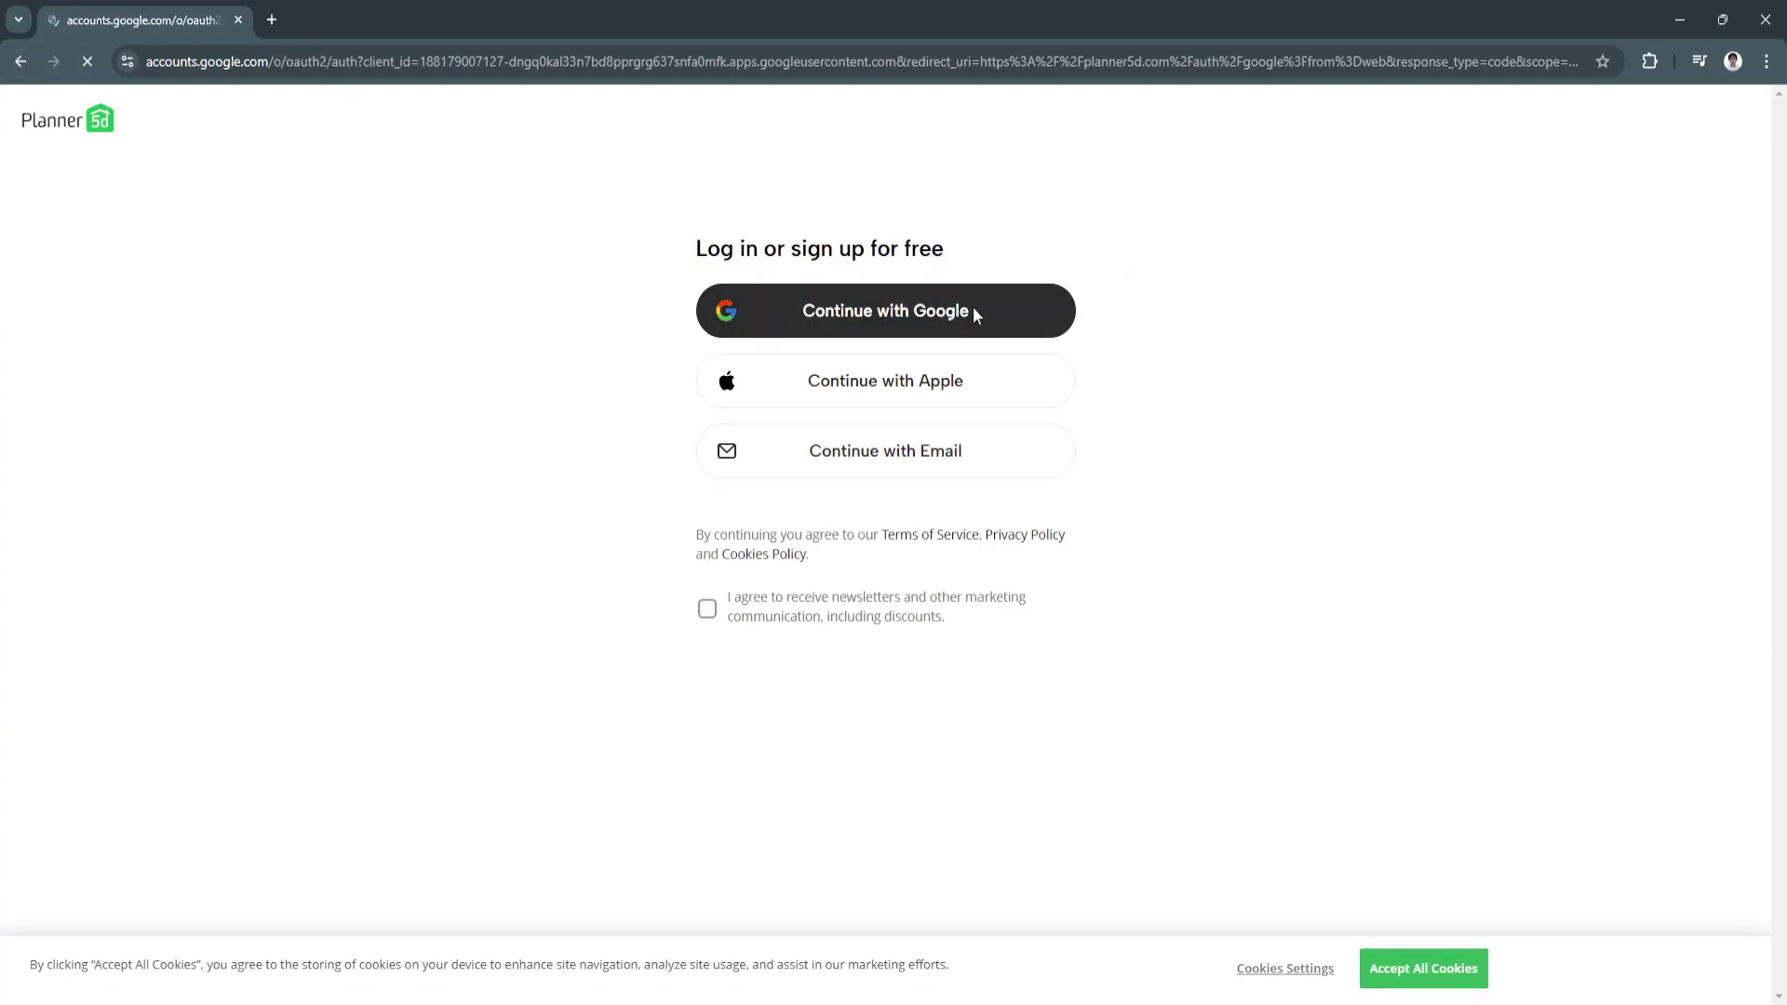
{"action": "left_click", "coordinate": [989, 585]}
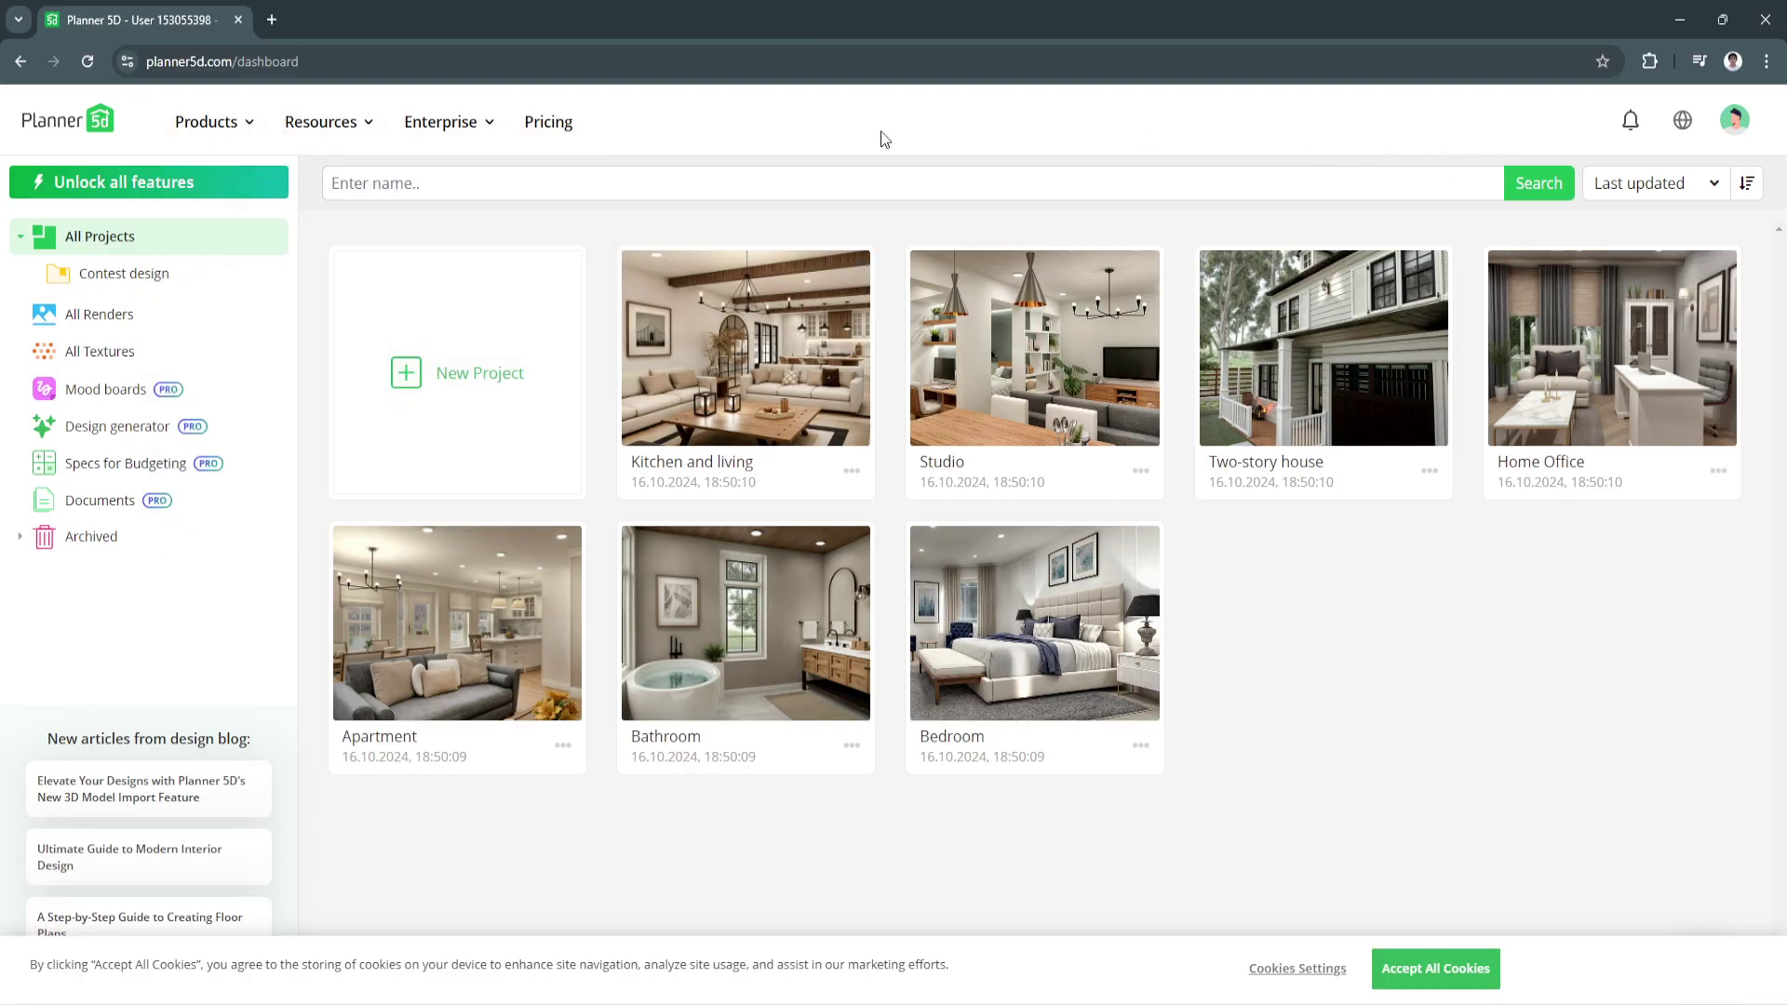
Accept all cookies on the consent banner at the bottom of the dashboard
{"action": "mouse_move", "coordinate": [247, 130]}
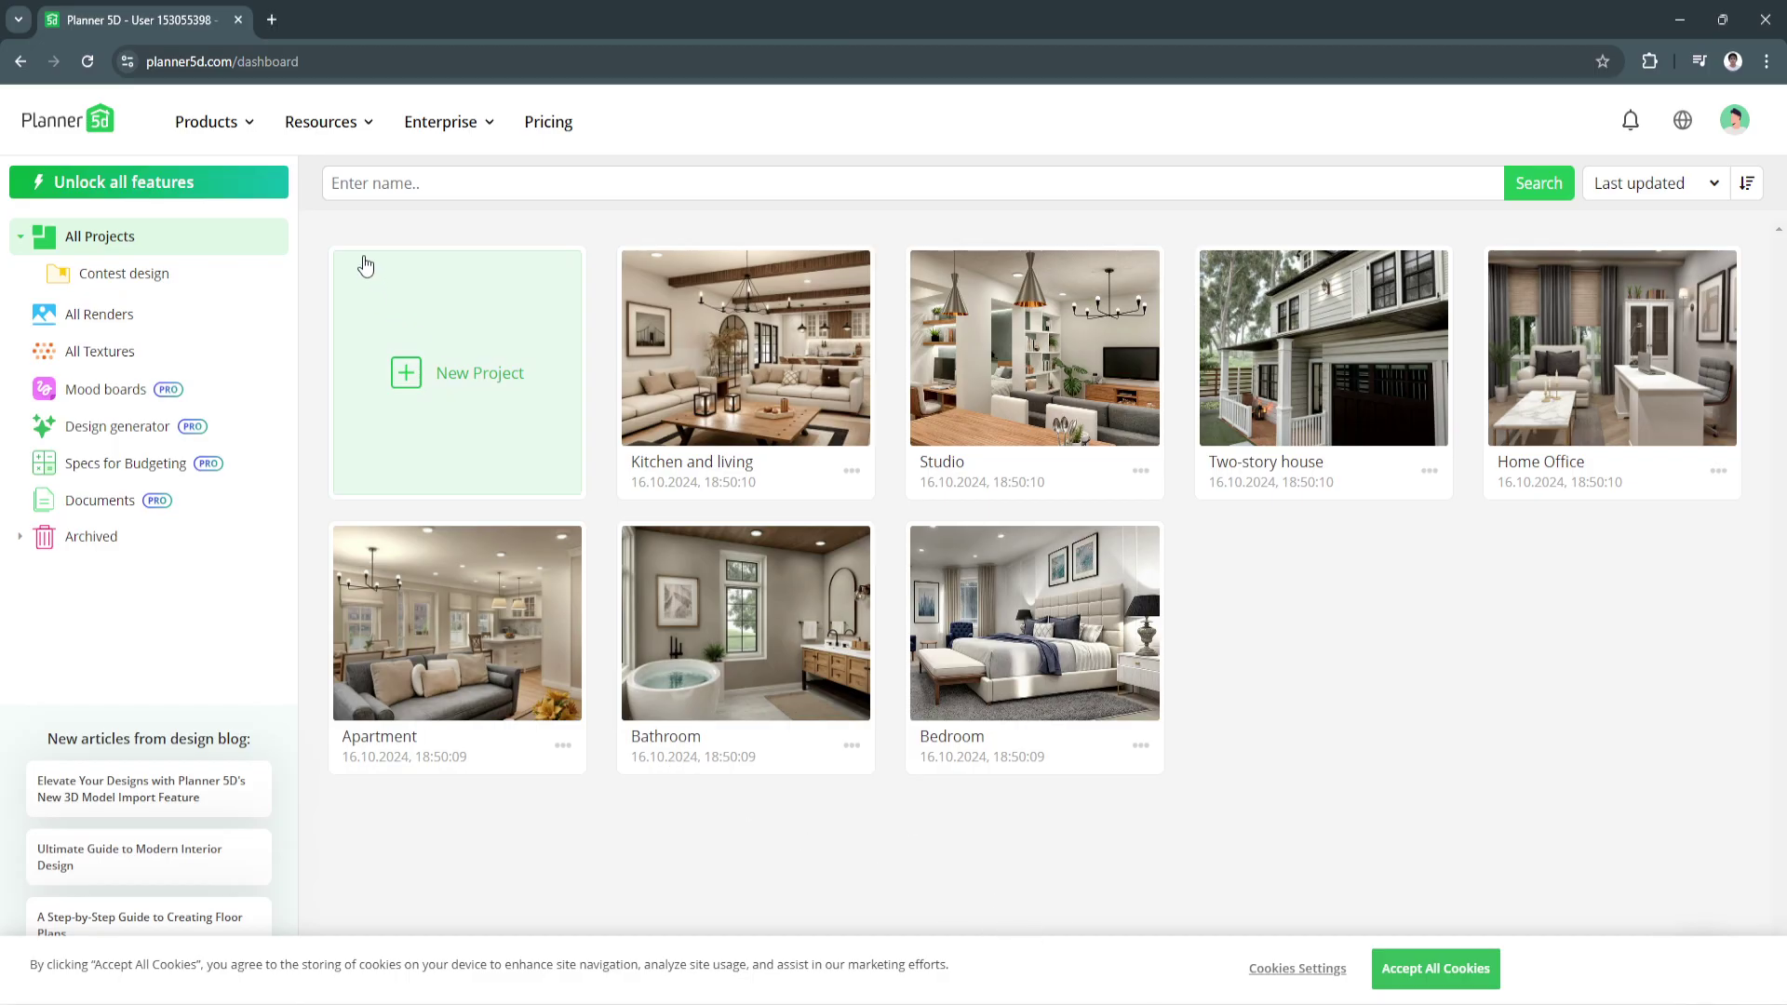
{"action": "mouse_move", "coordinate": [353, 137]}
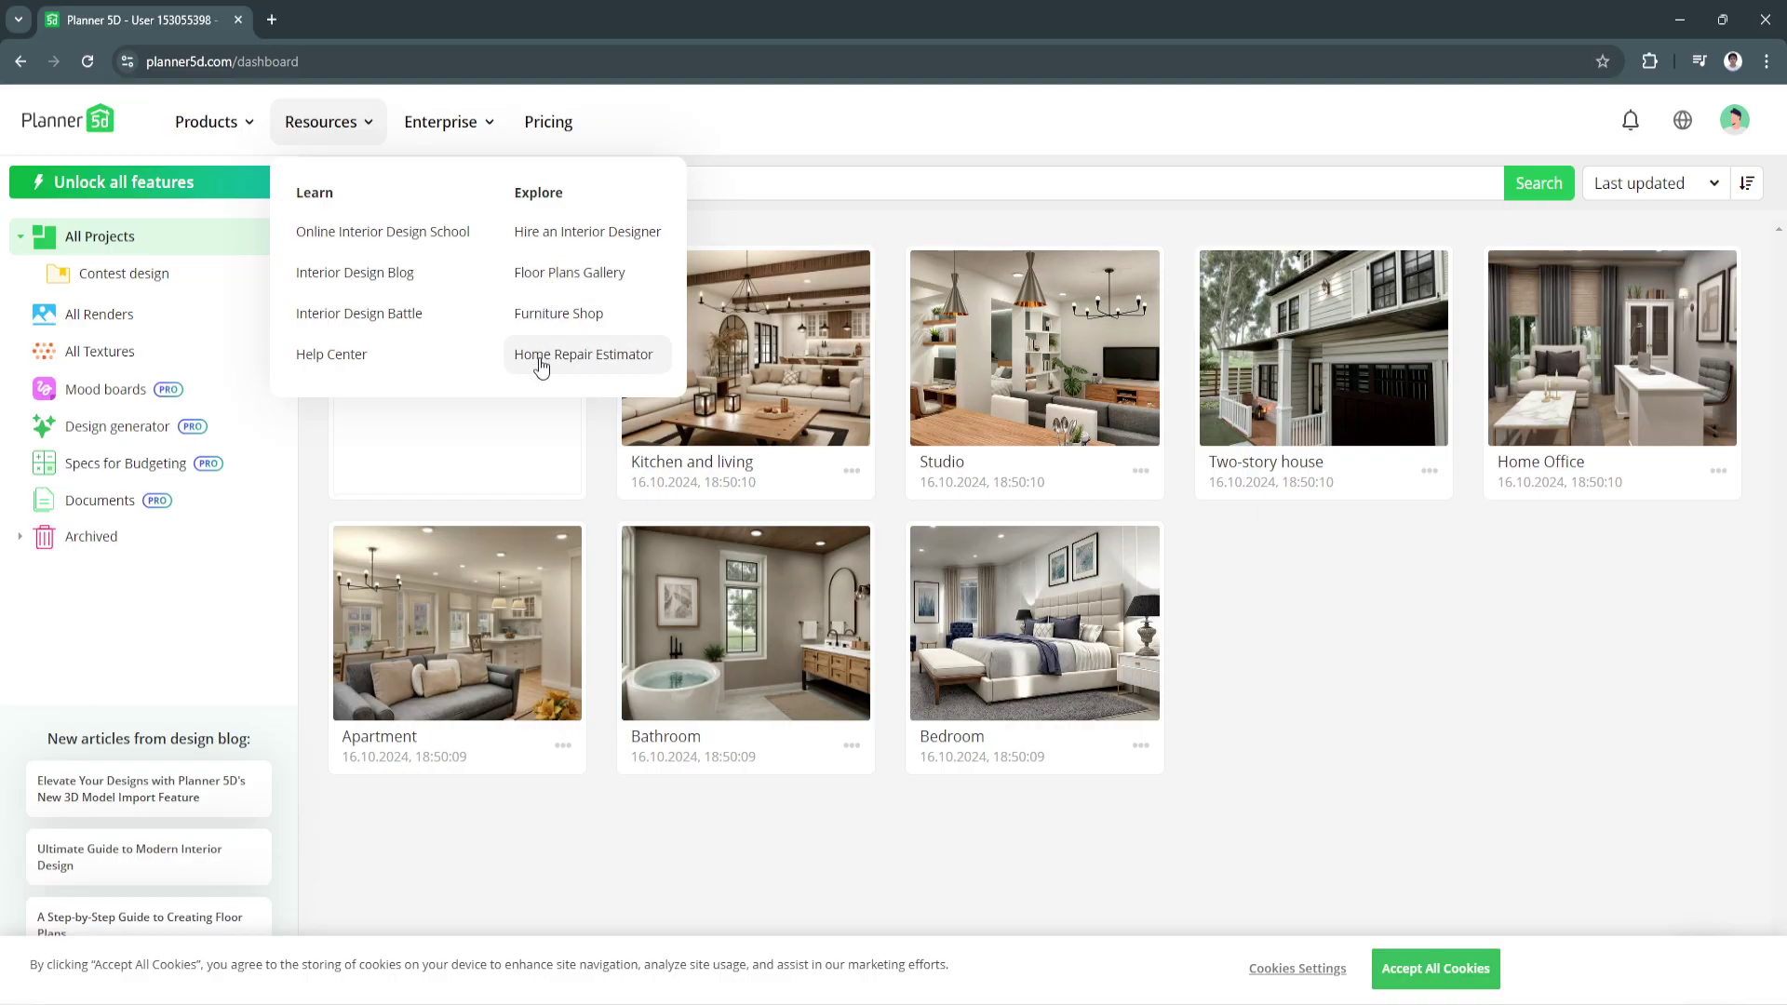
{"action": "mouse_move", "coordinate": [472, 141]}
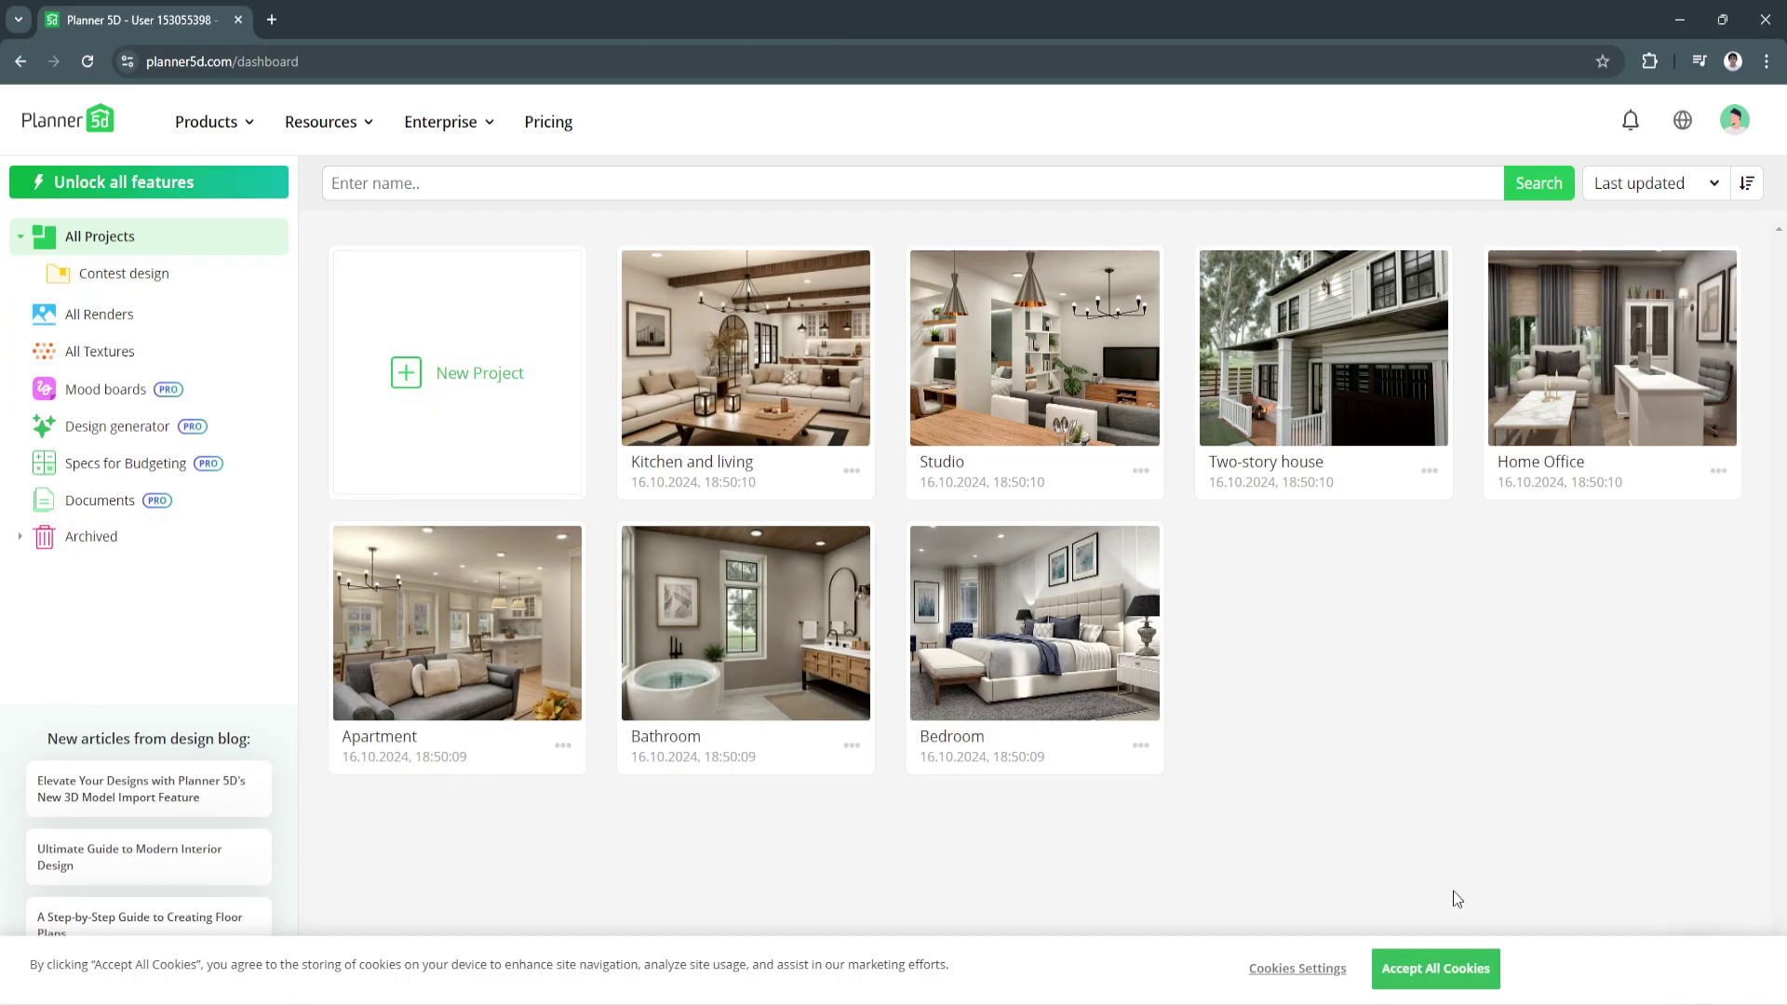
{"action": "left_click", "coordinate": [1444, 964]}
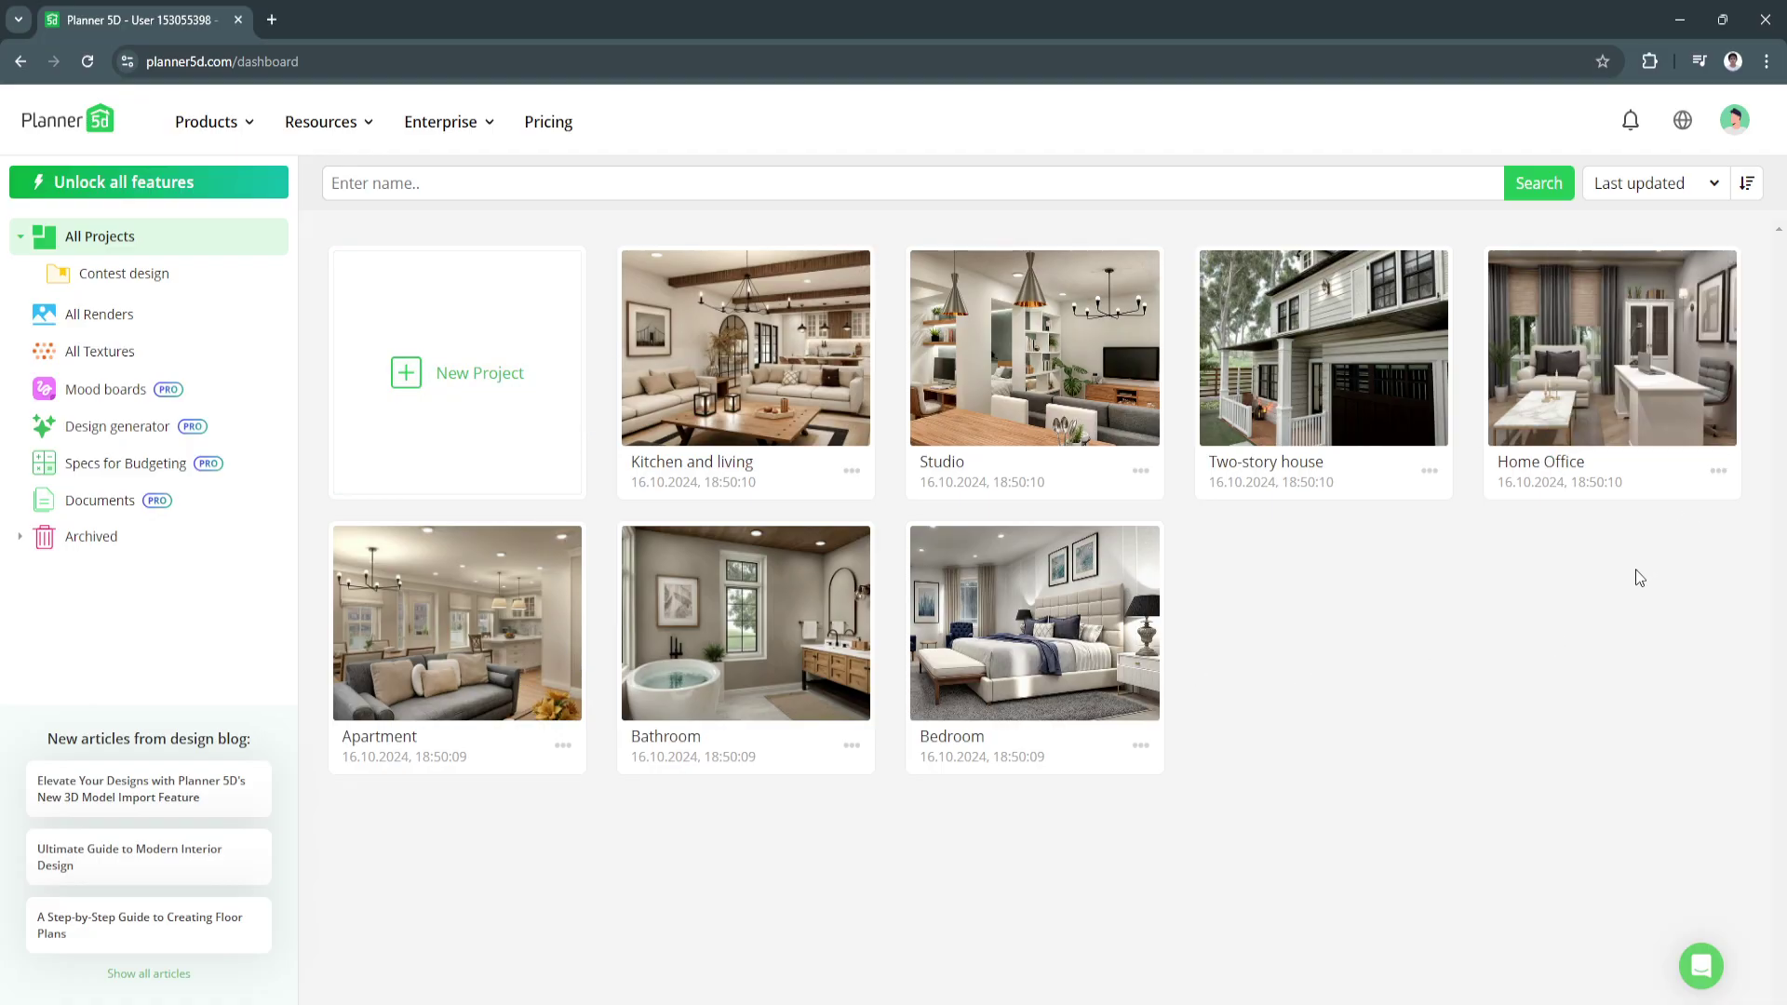
{"action": "left_click", "coordinate": [156, 276]}
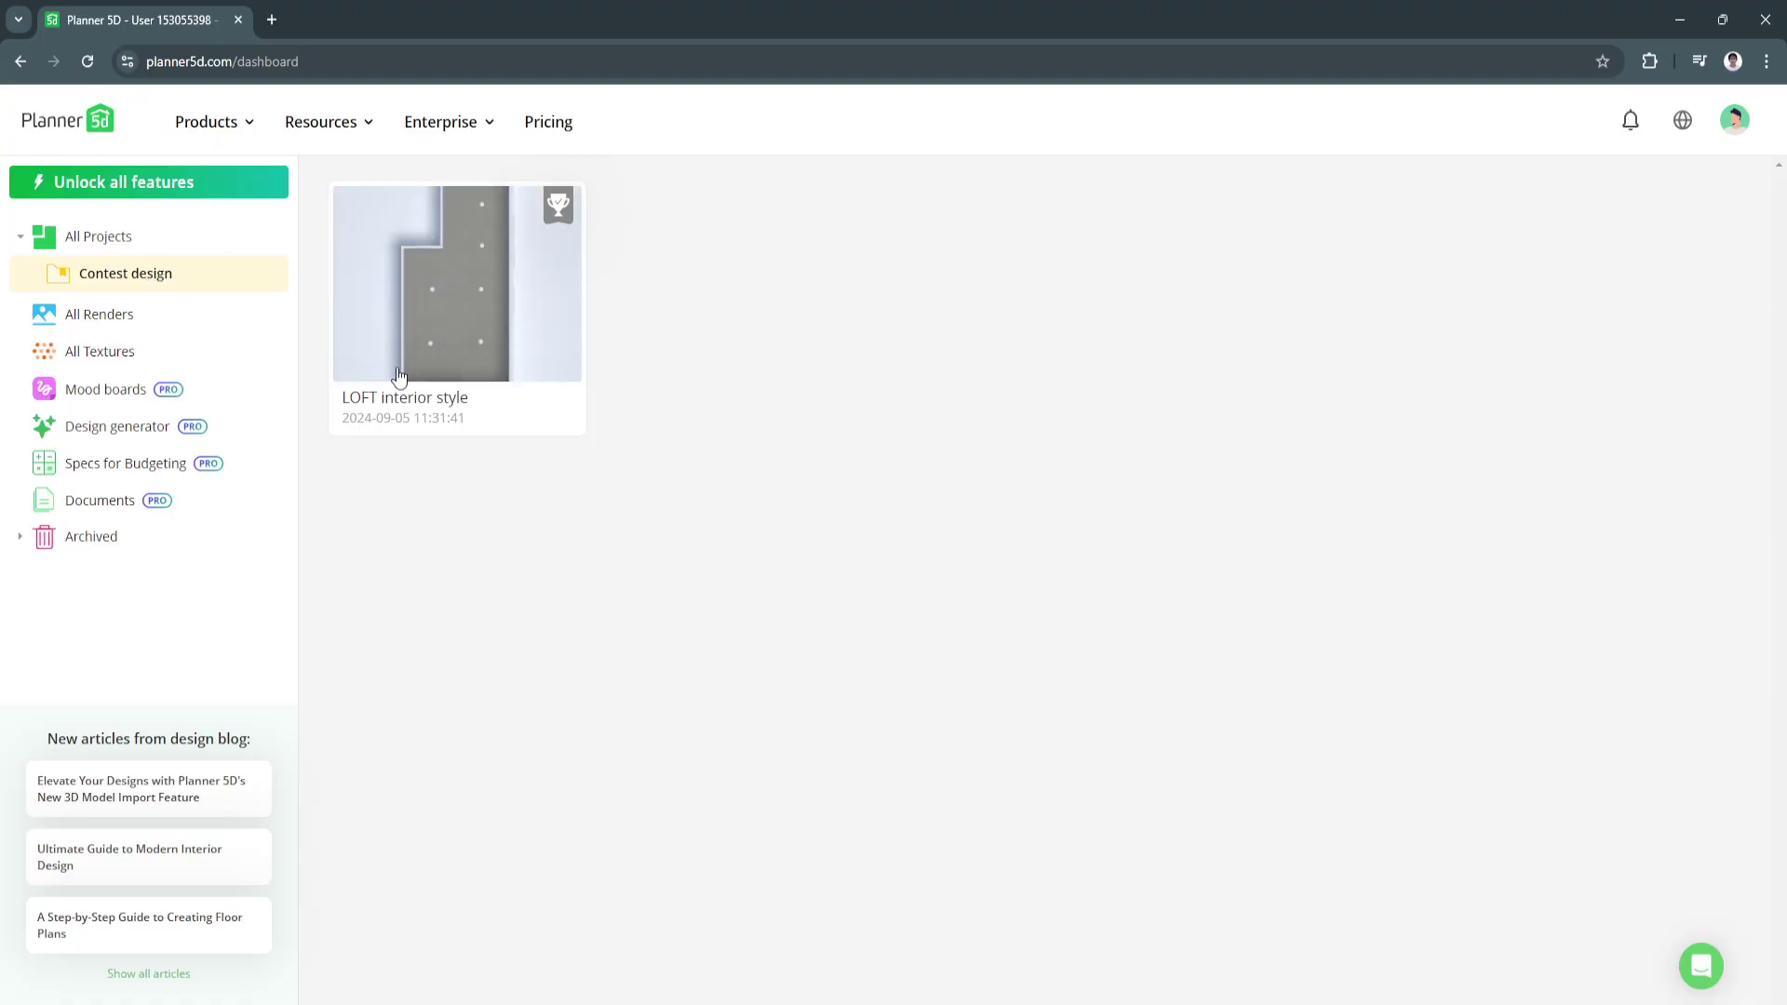
{"action": "left_click", "coordinate": [429, 321]}
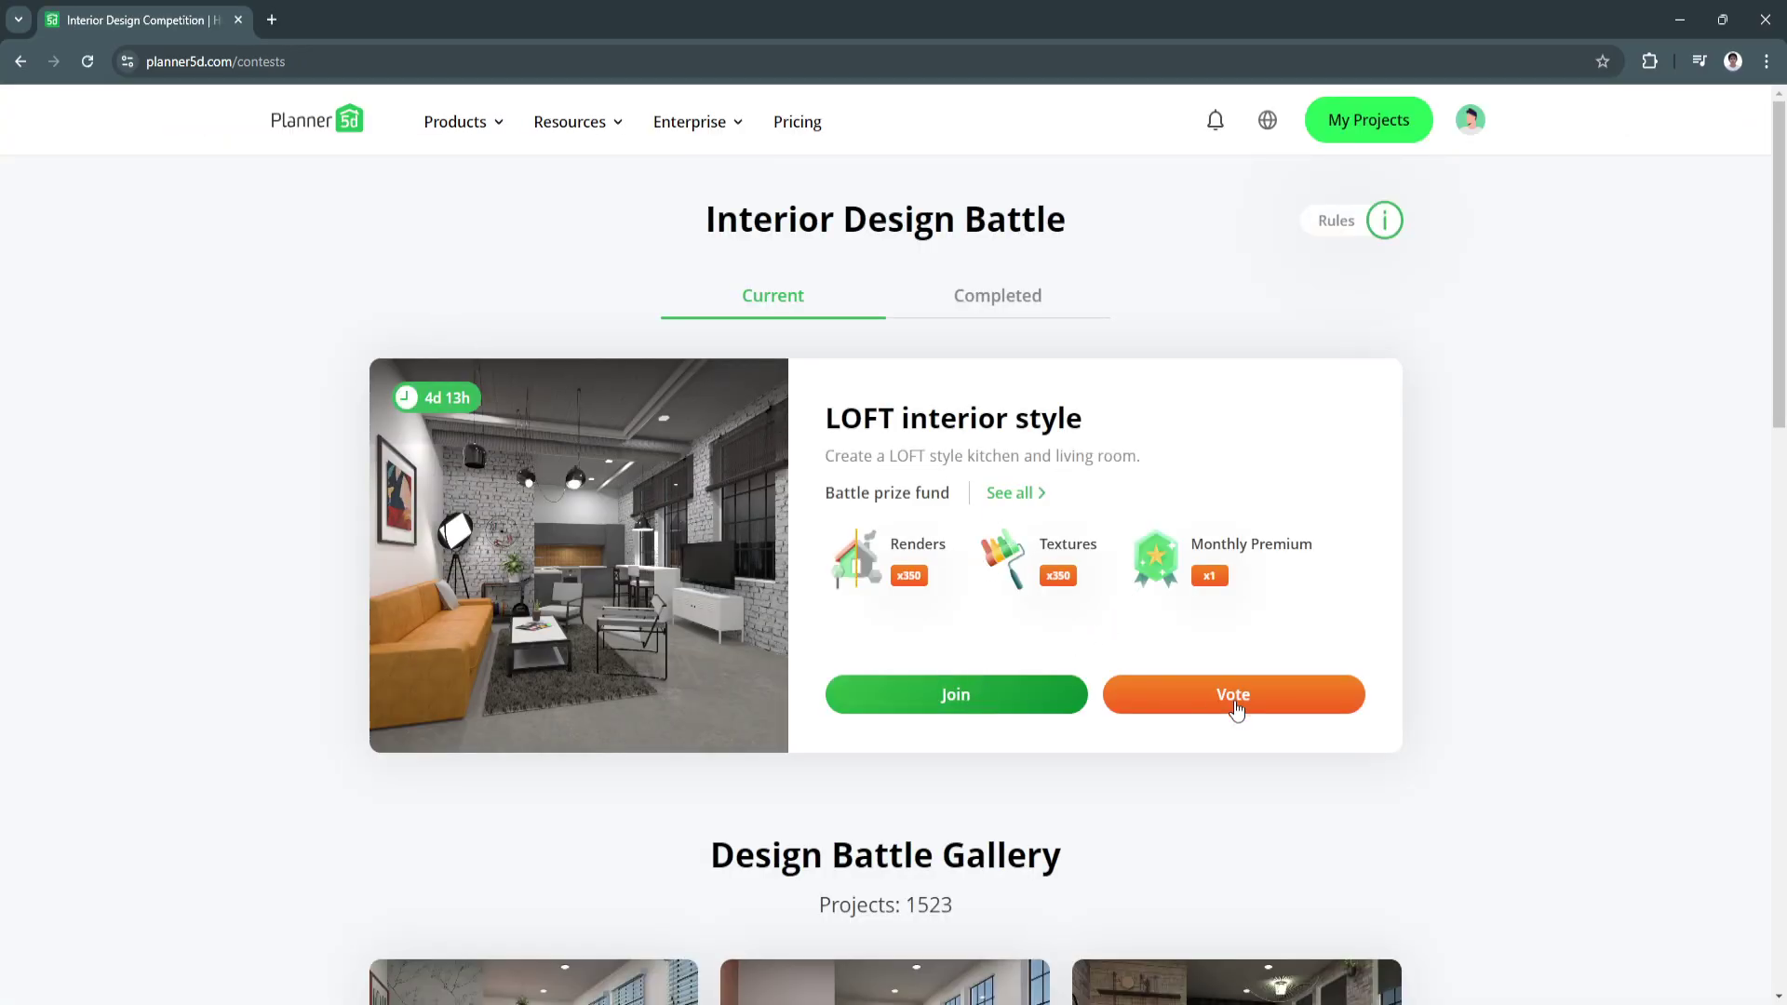
{"action": "scroll", "coordinate": [1235, 709], "scroll_direction": "down", "scroll_amount": 3}
{"action": "scroll", "coordinate": [651, 577], "scroll_direction": "down", "scroll_amount": 4}
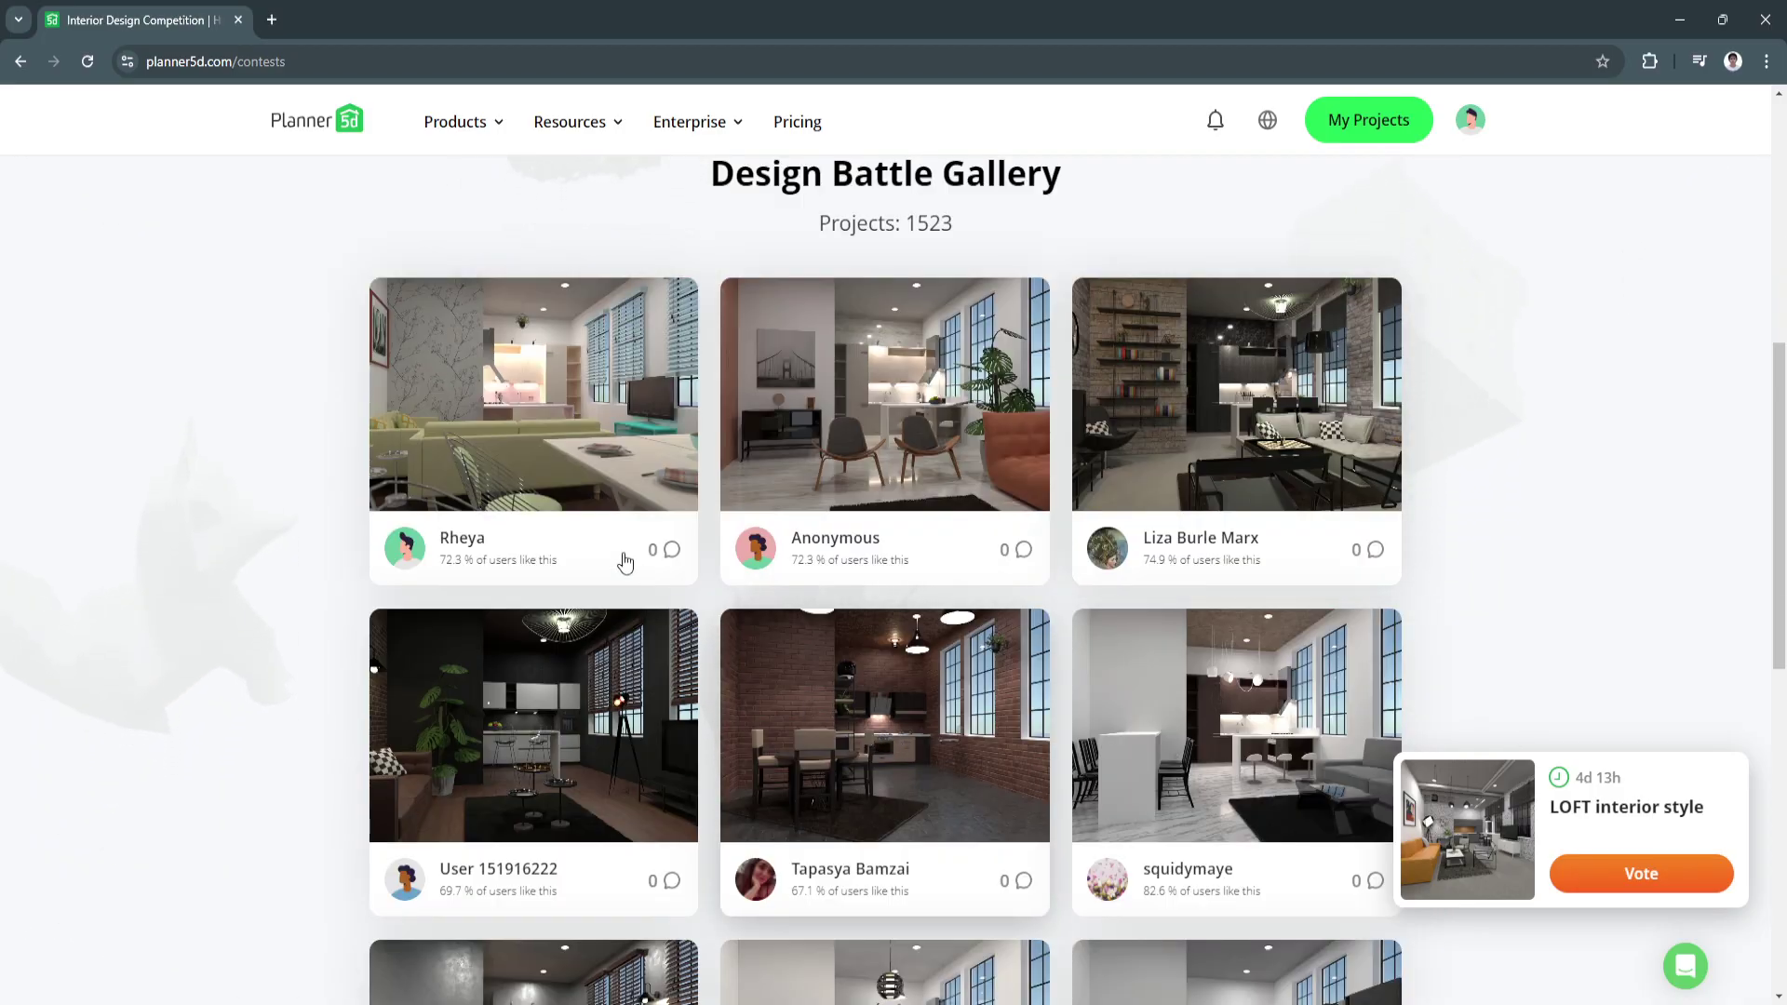
{"action": "scroll", "coordinate": [642, 740], "scroll_direction": "down", "scroll_amount": 2}
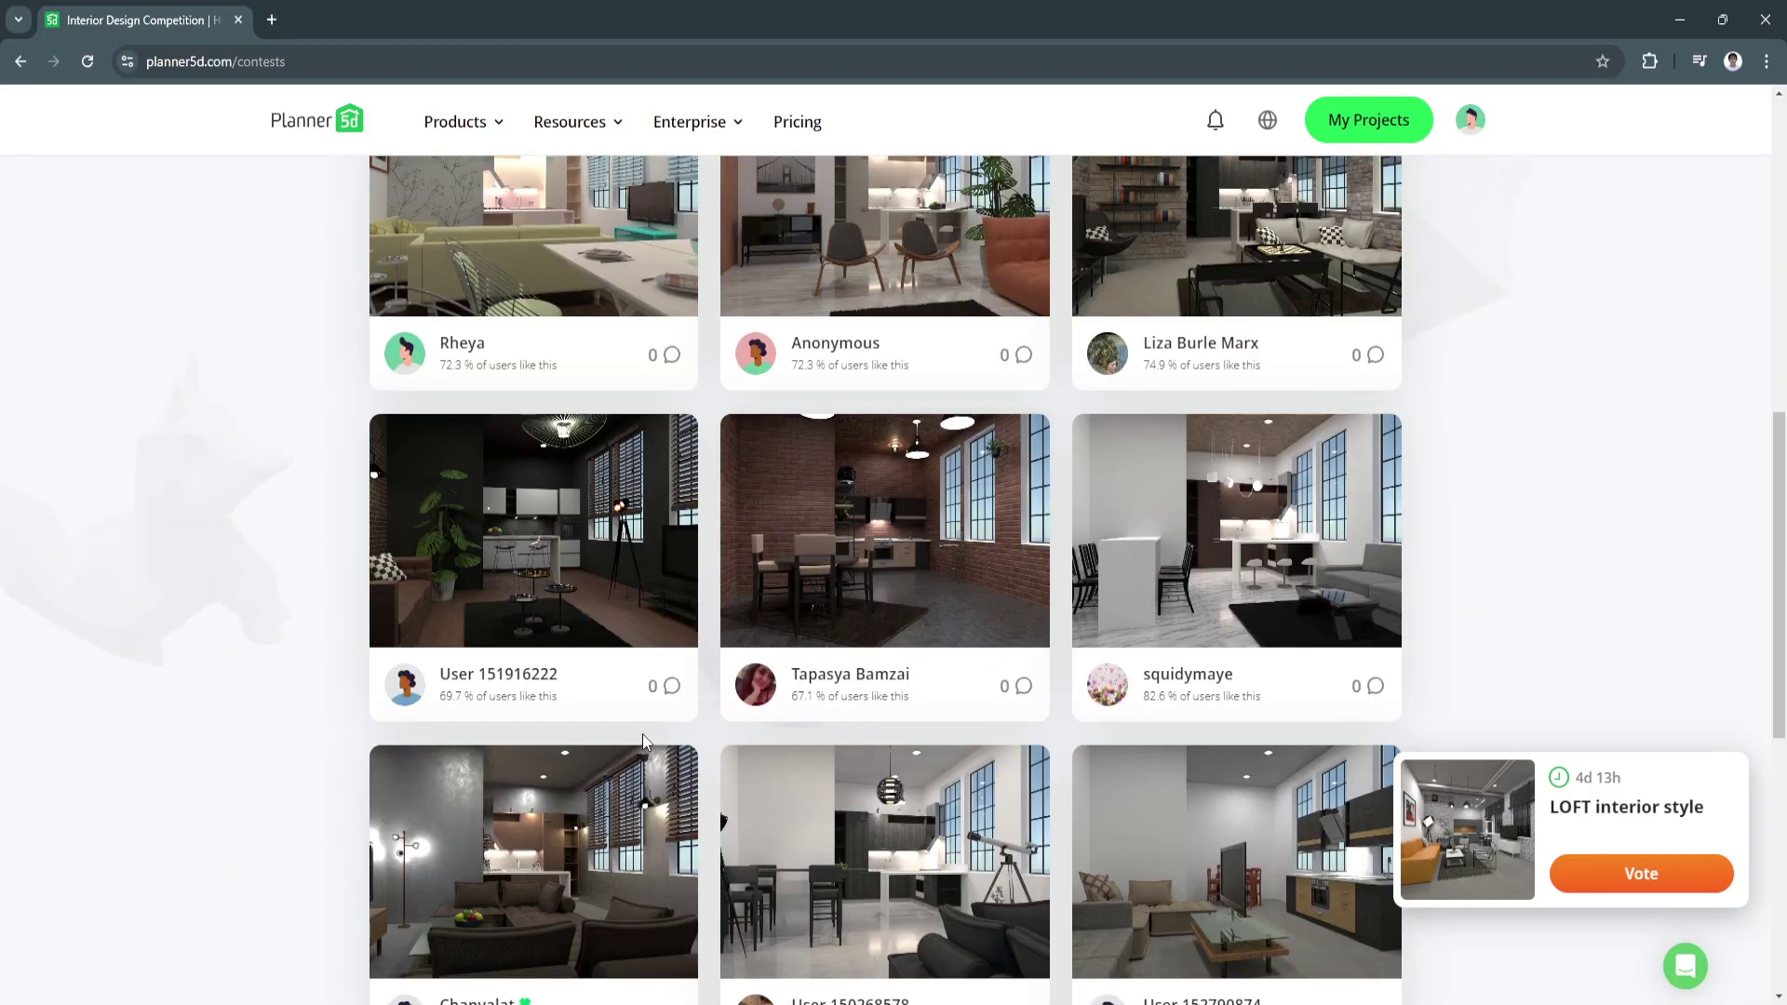
{"action": "scroll", "coordinate": [643, 740], "scroll_direction": "down", "scroll_amount": 4}
{"action": "scroll", "coordinate": [642, 740], "scroll_direction": "up", "scroll_amount": 4}
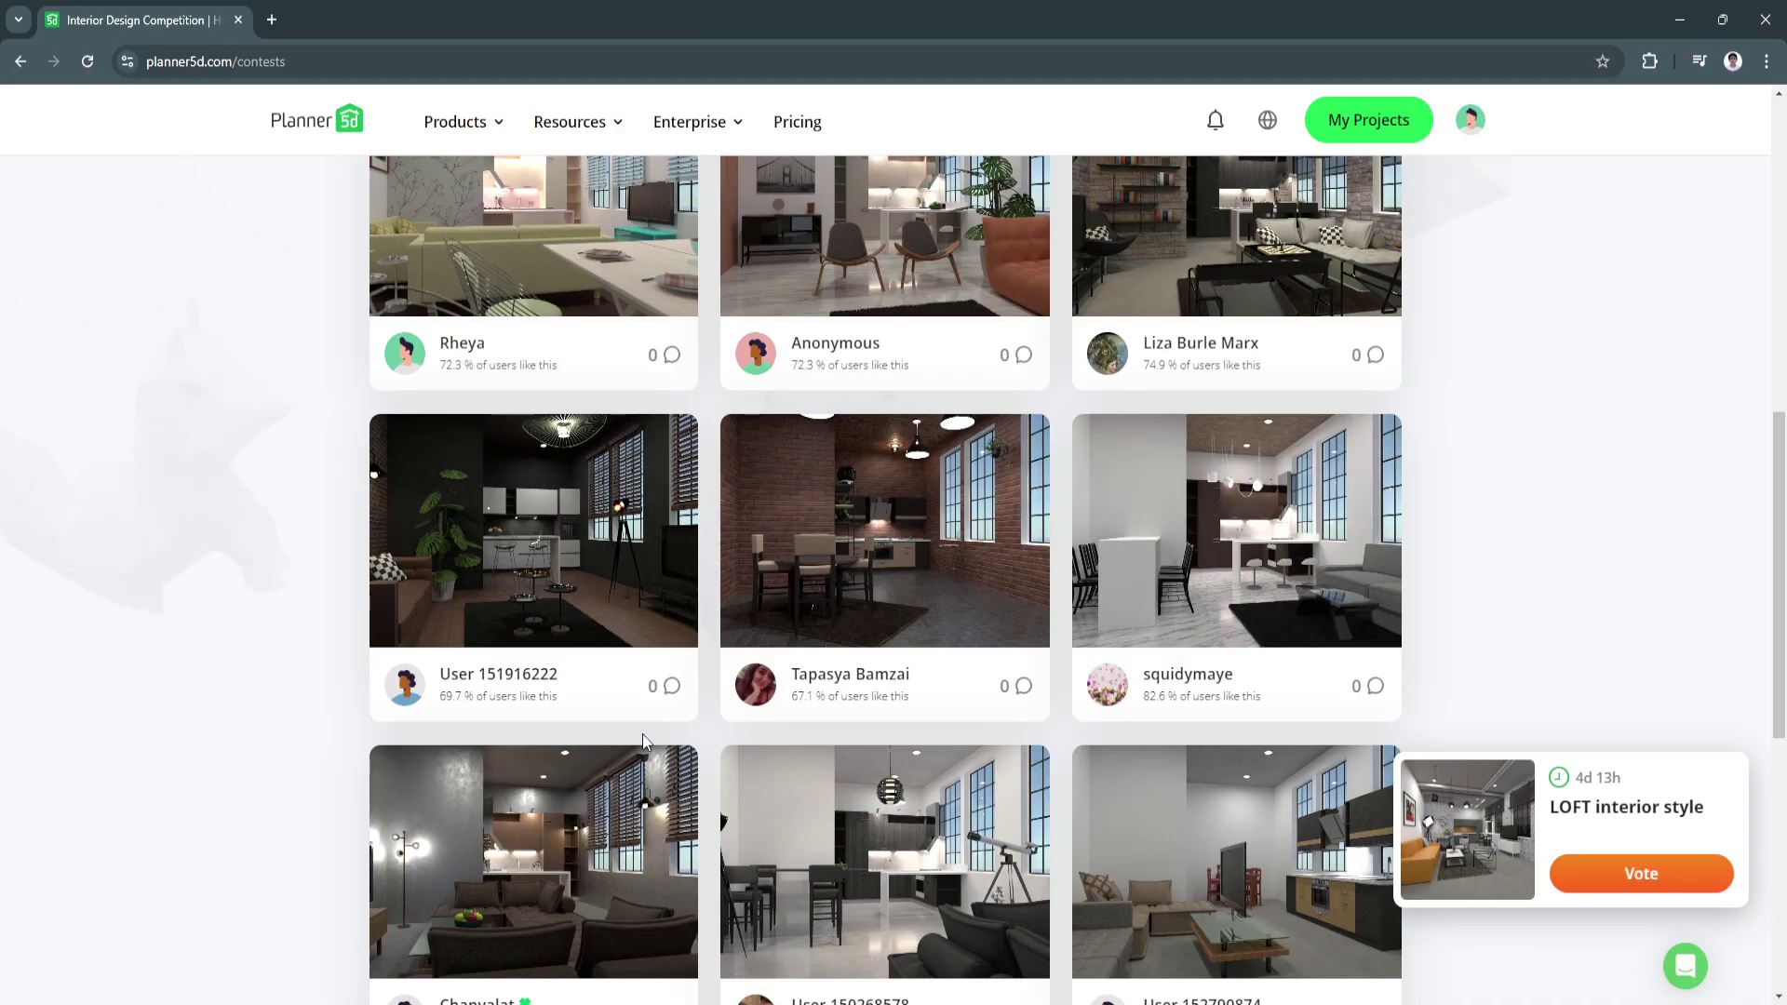
{"action": "scroll", "coordinate": [642, 740], "scroll_direction": "up", "scroll_amount": 1}
{"action": "scroll", "coordinate": [642, 740], "scroll_direction": "up", "scroll_amount": 5}
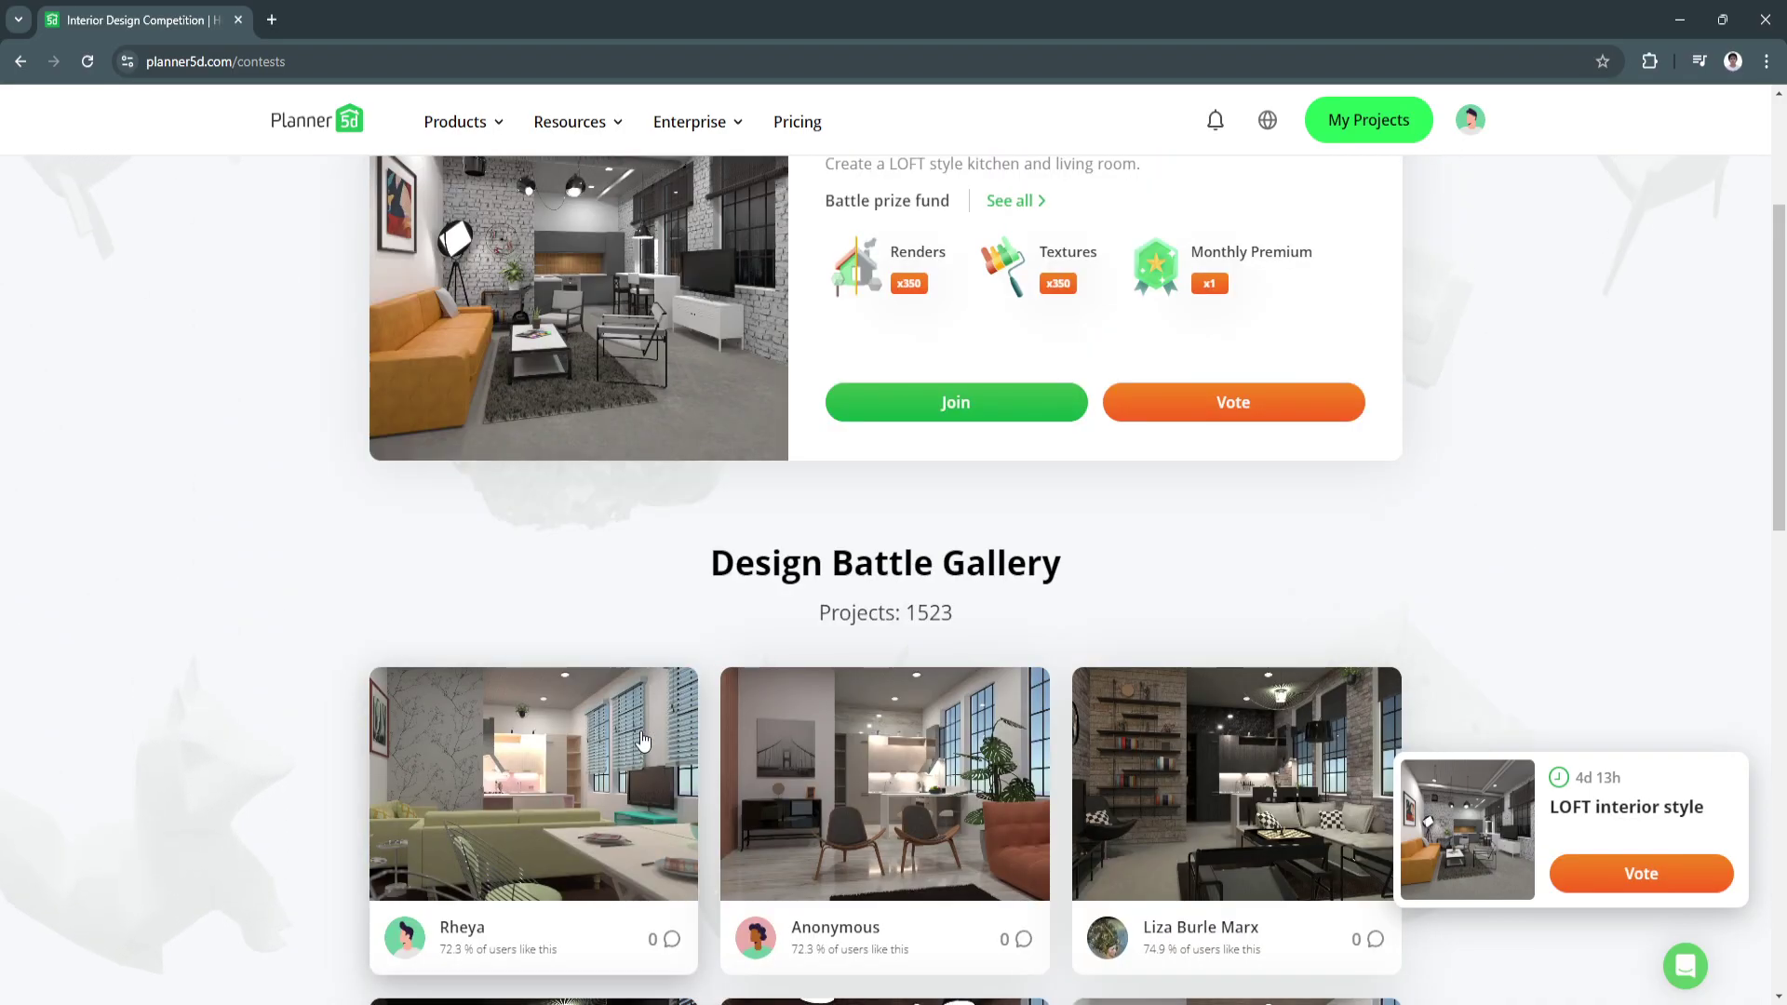
{"action": "scroll", "coordinate": [642, 740], "scroll_direction": "up", "scroll_amount": 3}
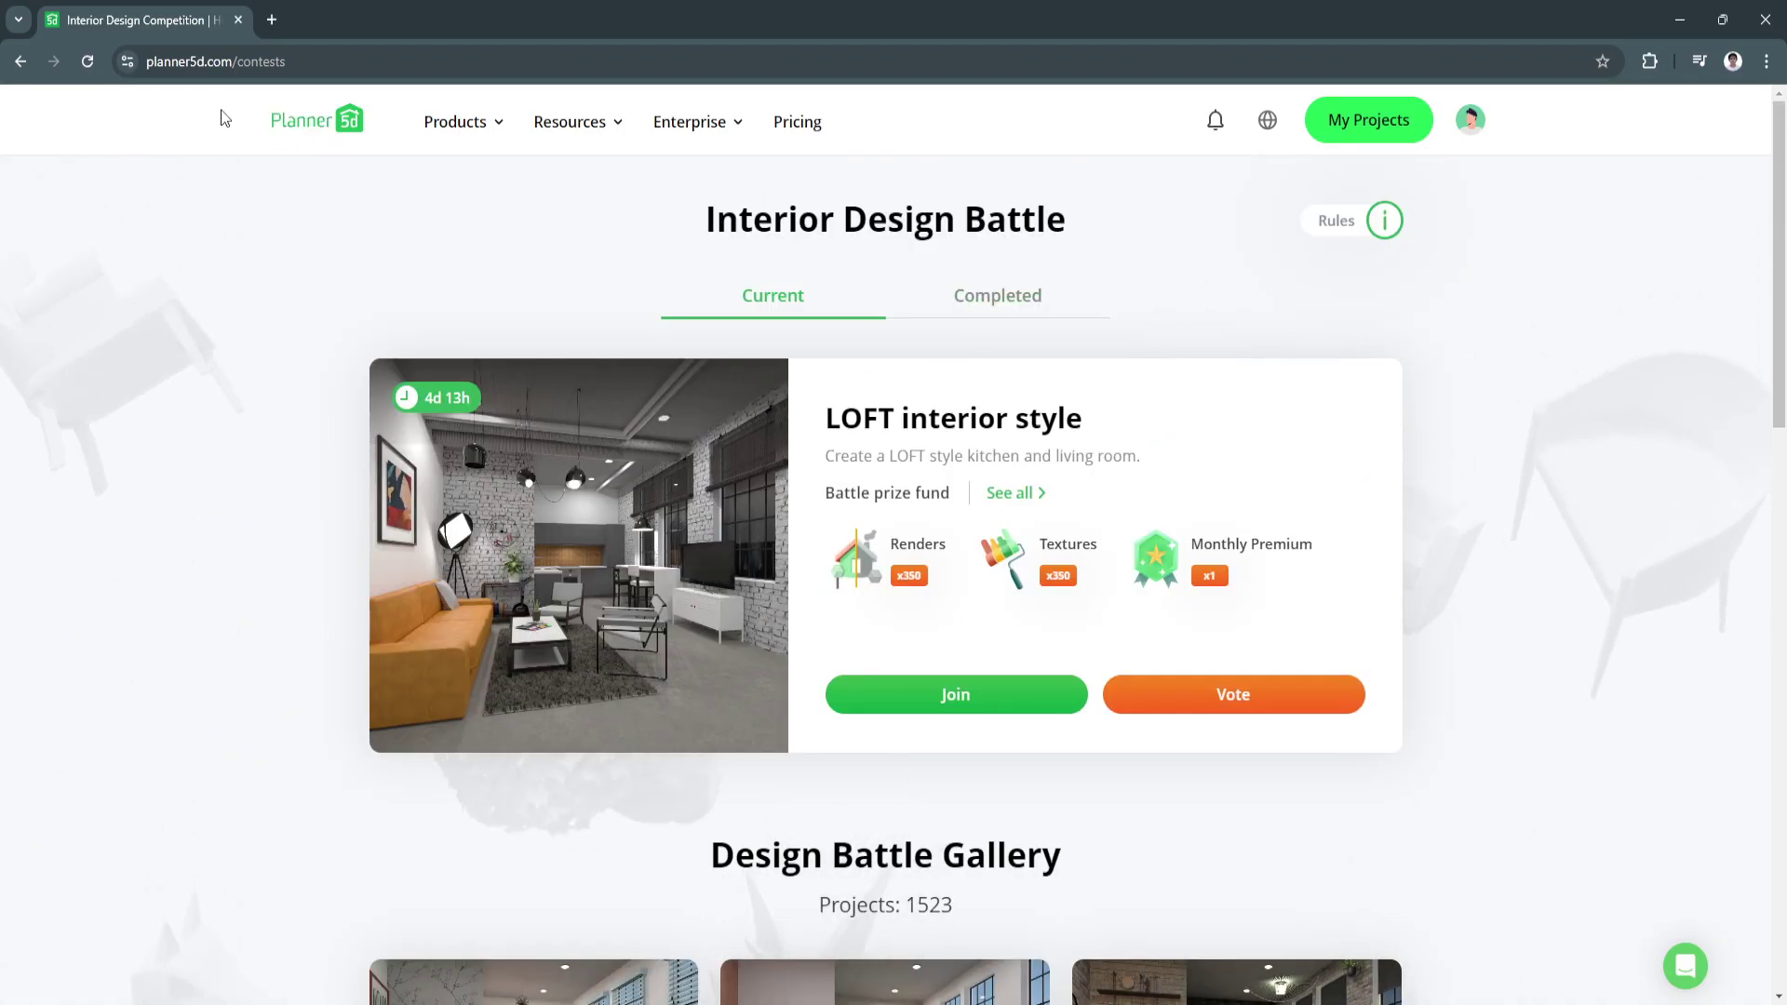
{"action": "left_click", "coordinate": [20, 61]}
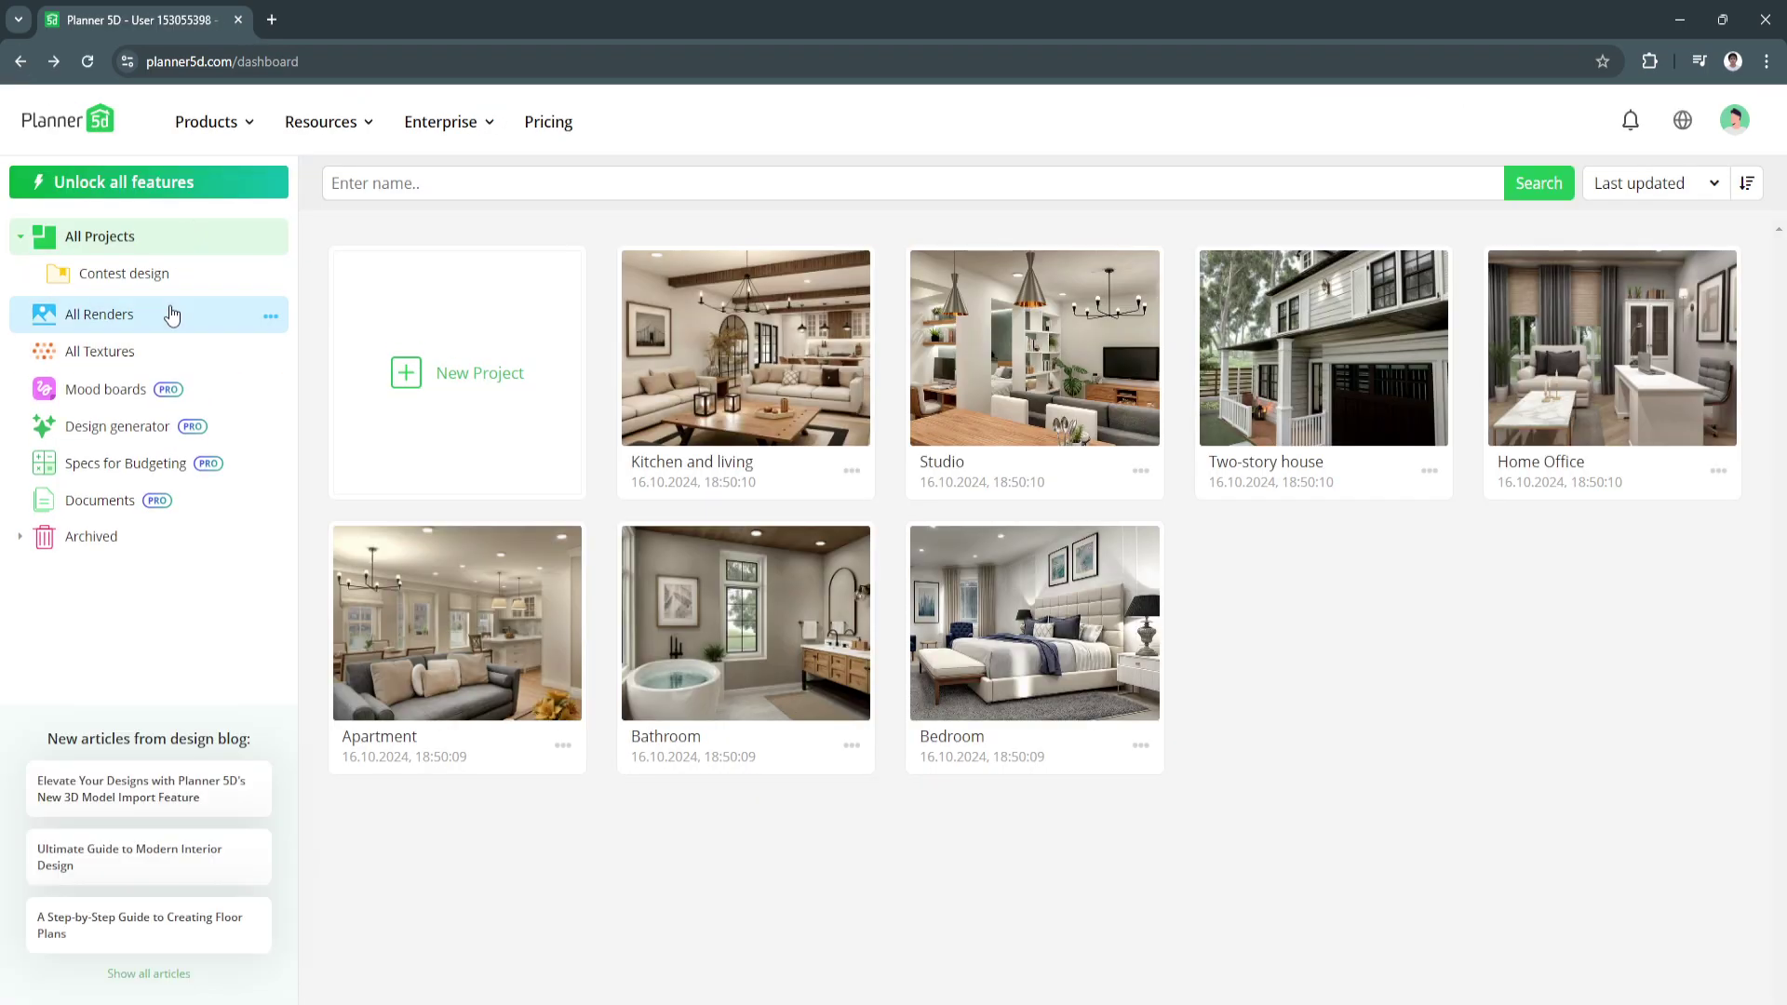
Browse the All Renders and All Textures sections of the dashboard sidebar
{"action": "left_click", "coordinate": [172, 314]}
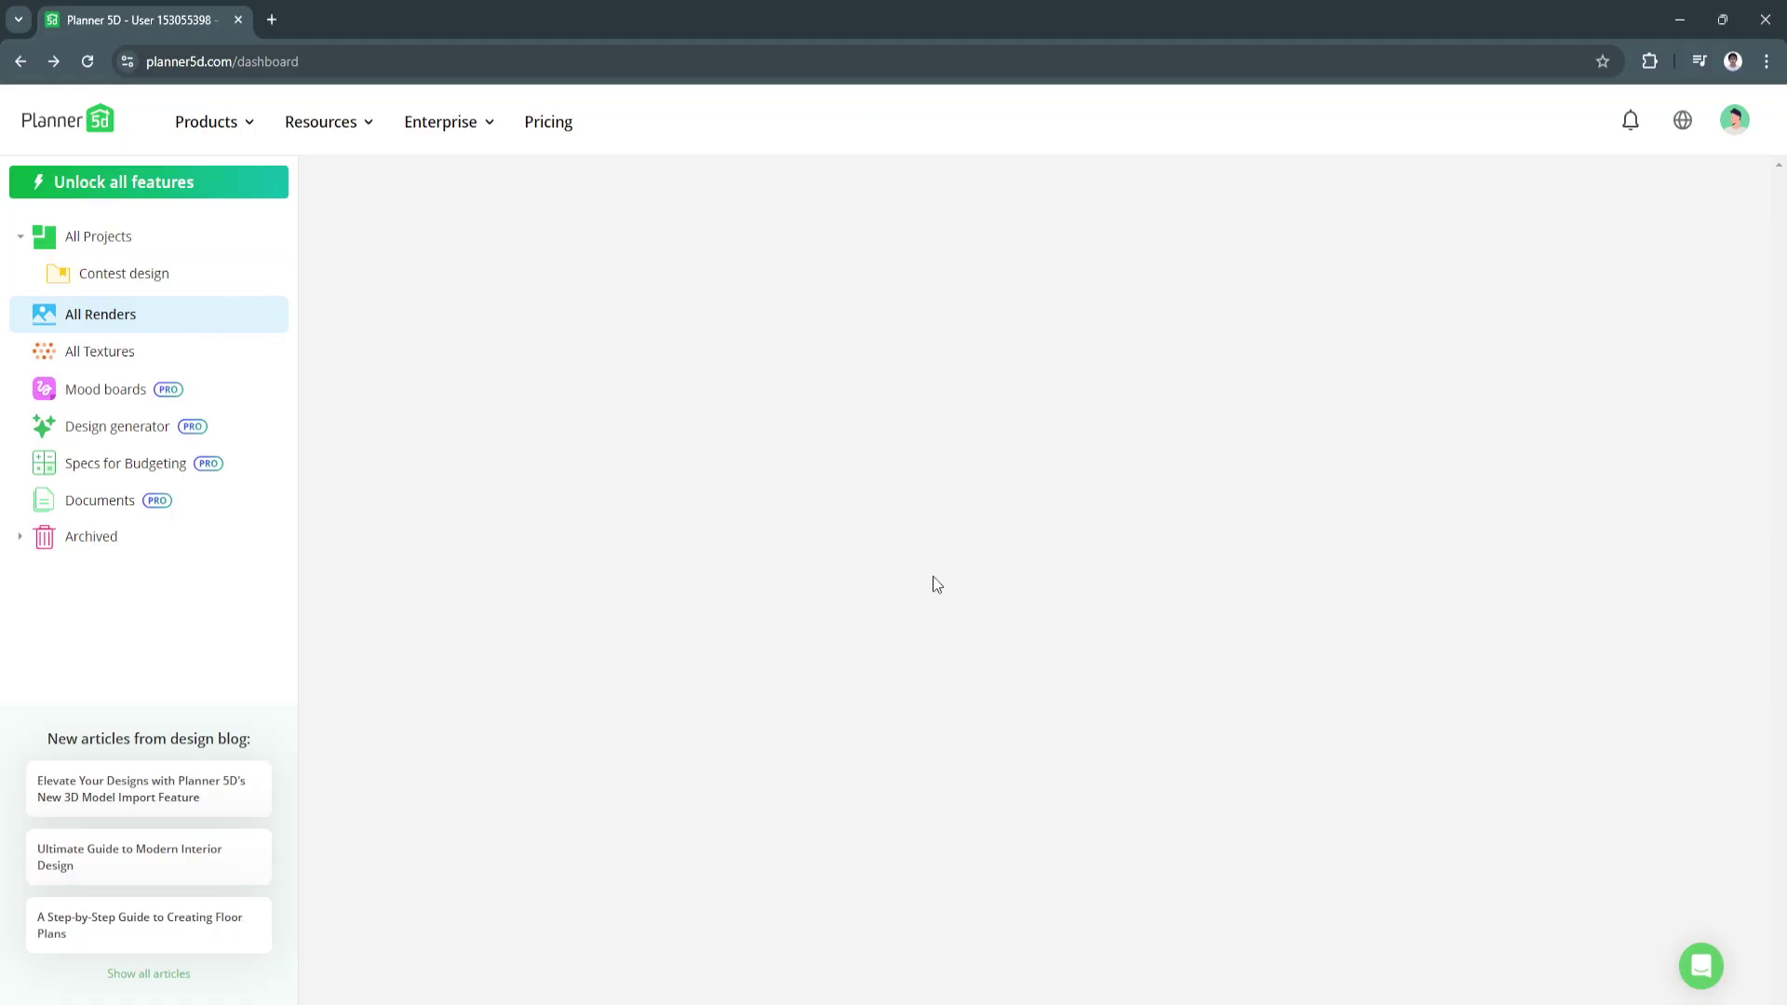
{"action": "left_click", "coordinate": [88, 59]}
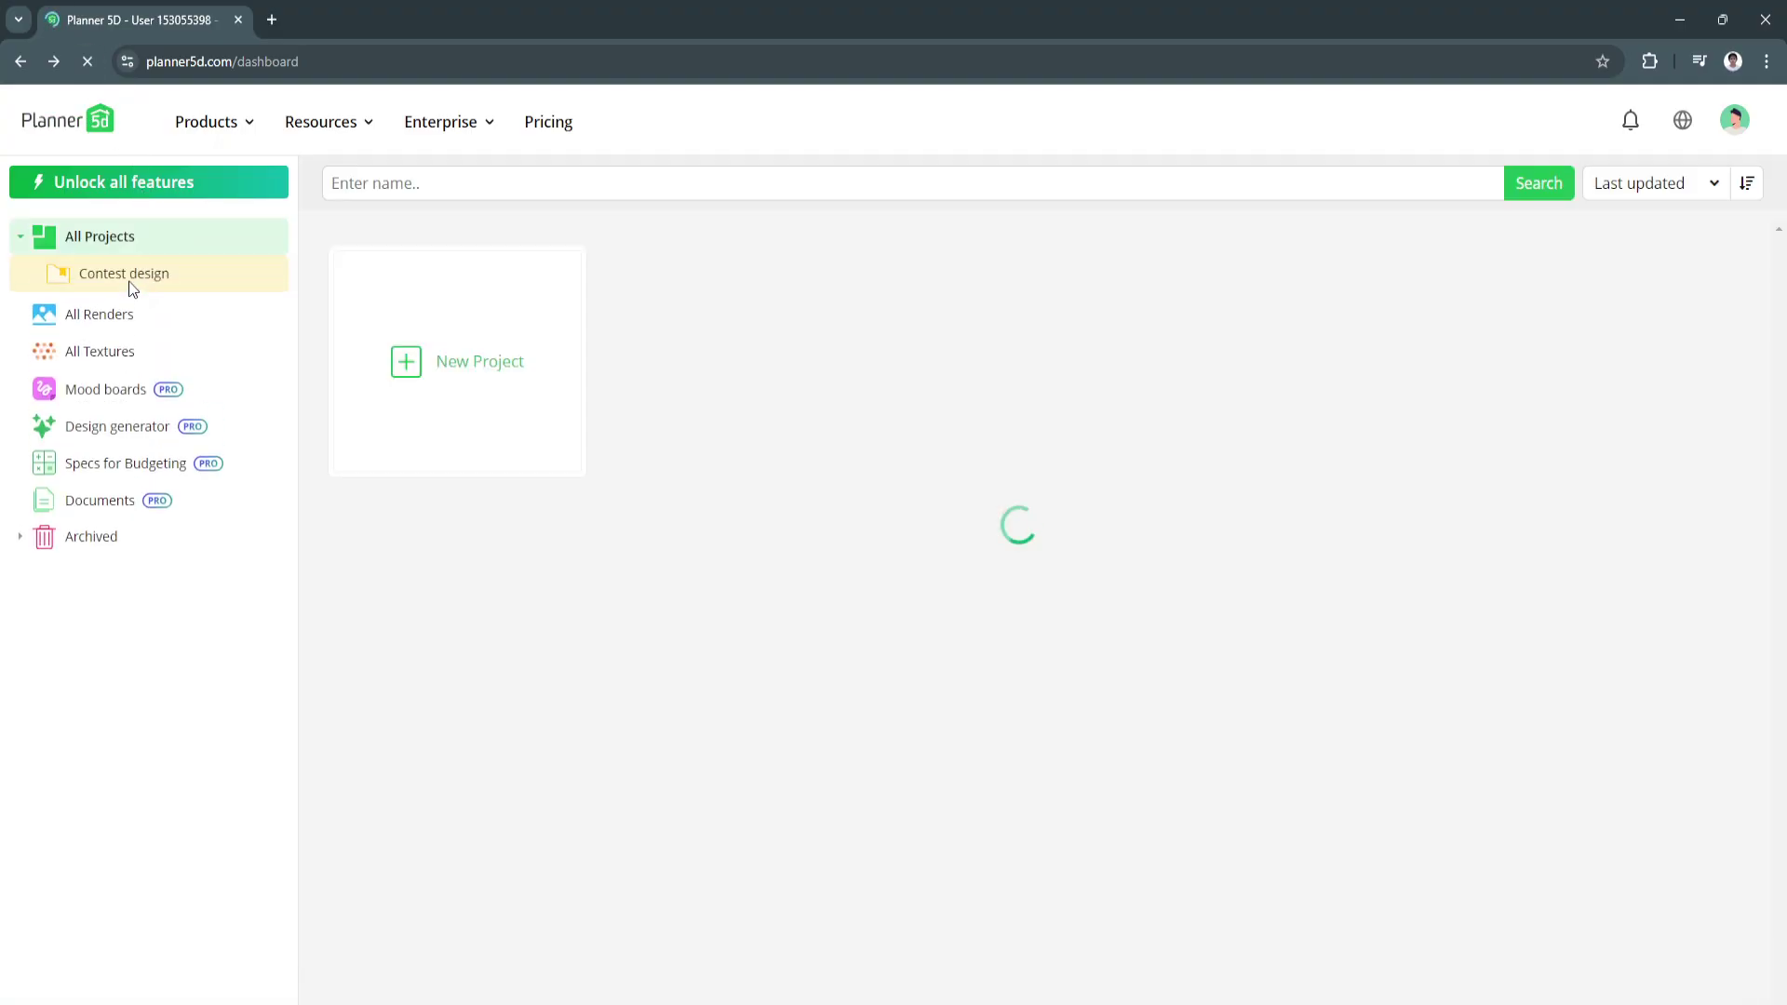
{"action": "left_click", "coordinate": [172, 326]}
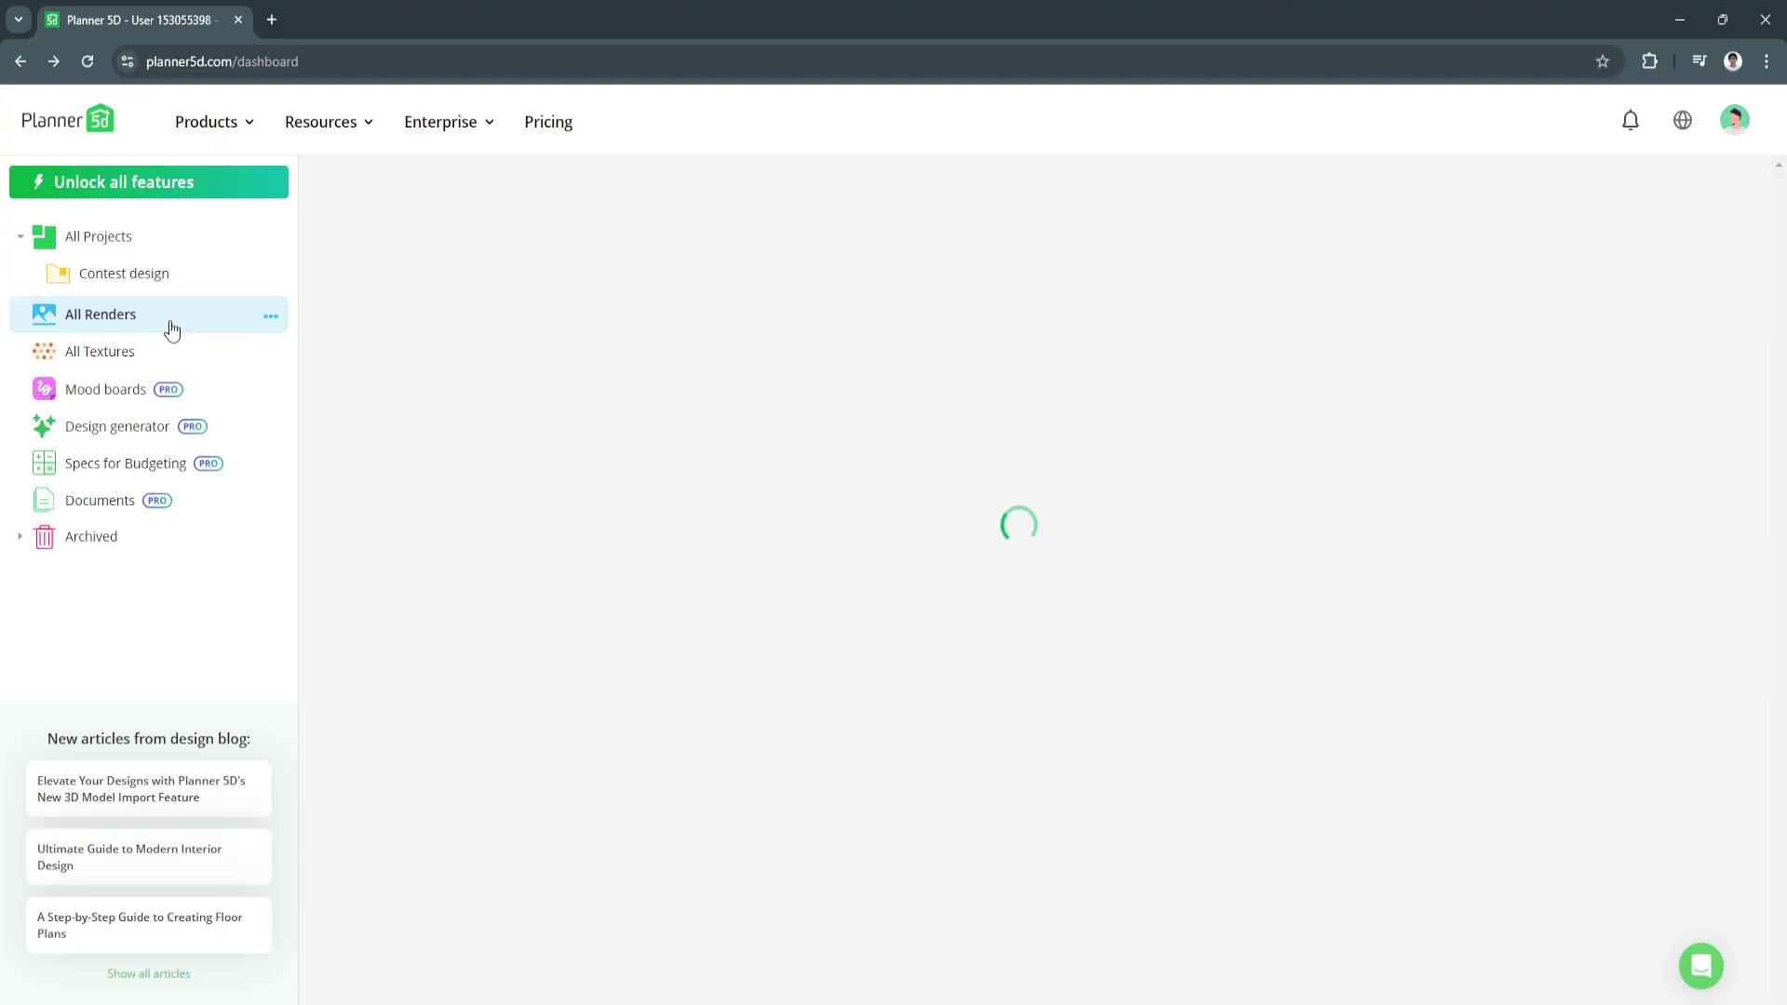
{"action": "left_click", "coordinate": [270, 316]}
{"action": "left_click", "coordinate": [128, 348]}
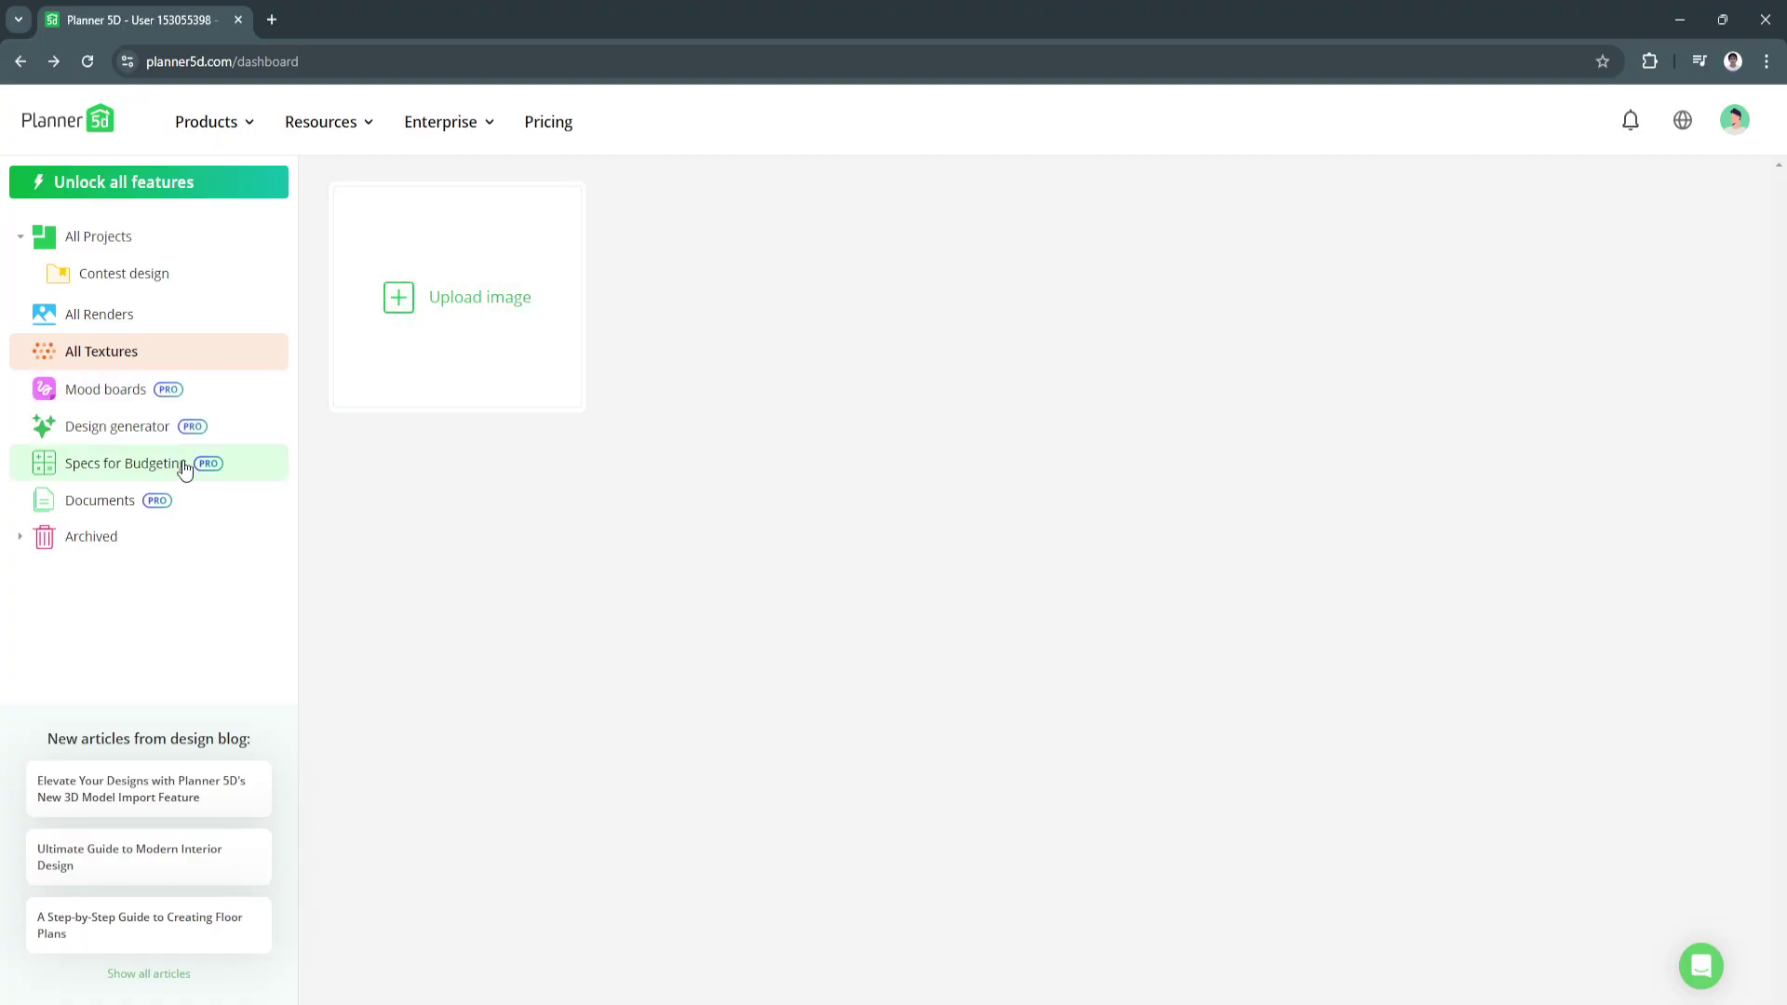
Visit Mood boards, return to the dashboard, and open the Archived section
{"action": "left_click", "coordinate": [103, 396]}
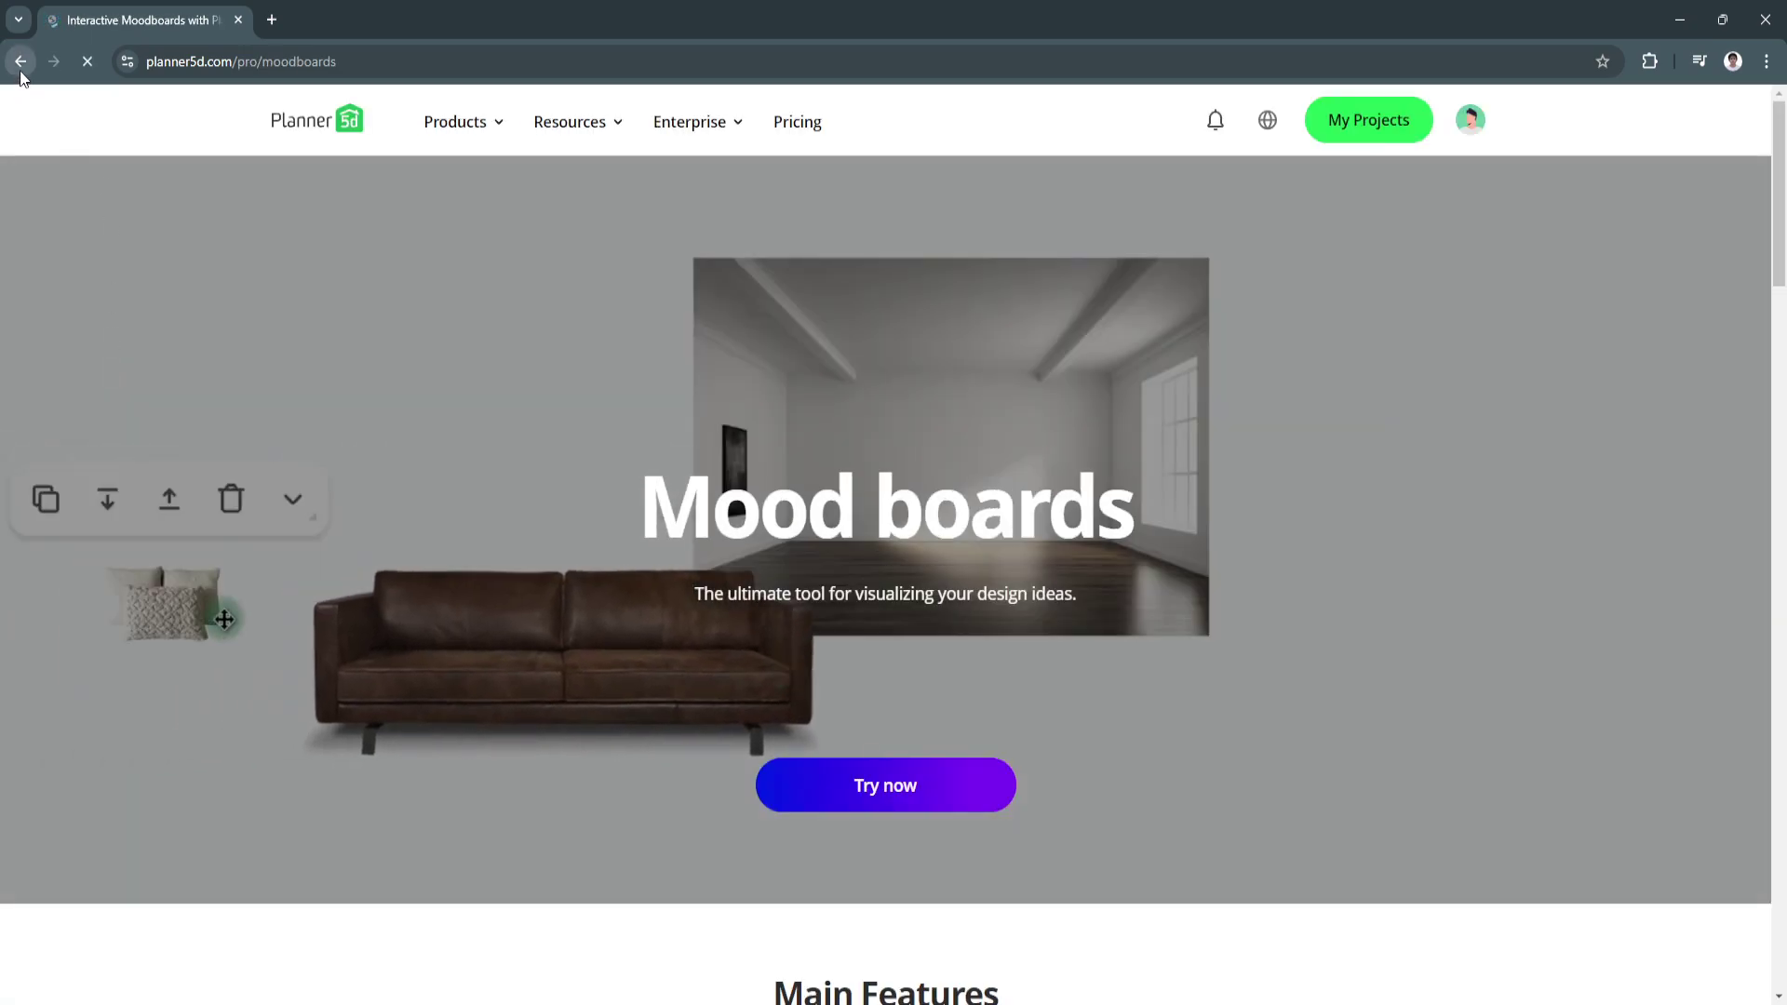
{"action": "left_click", "coordinate": [21, 65]}
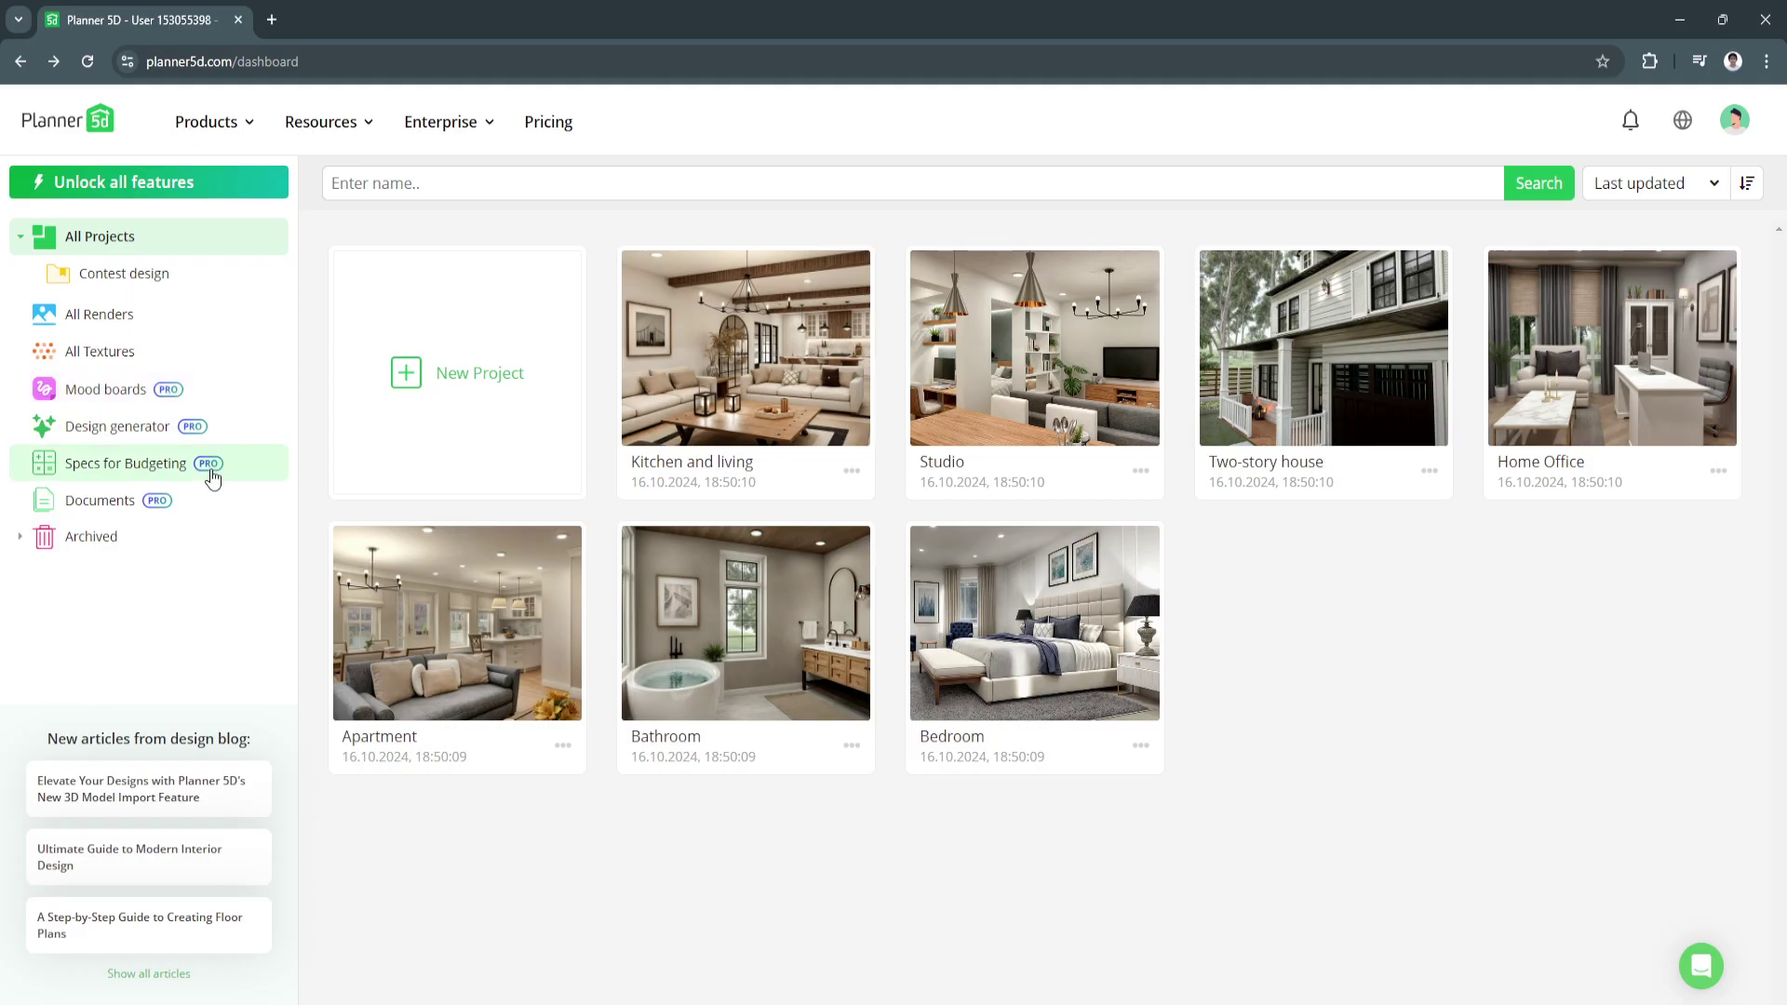
{"action": "left_click", "coordinate": [137, 547]}
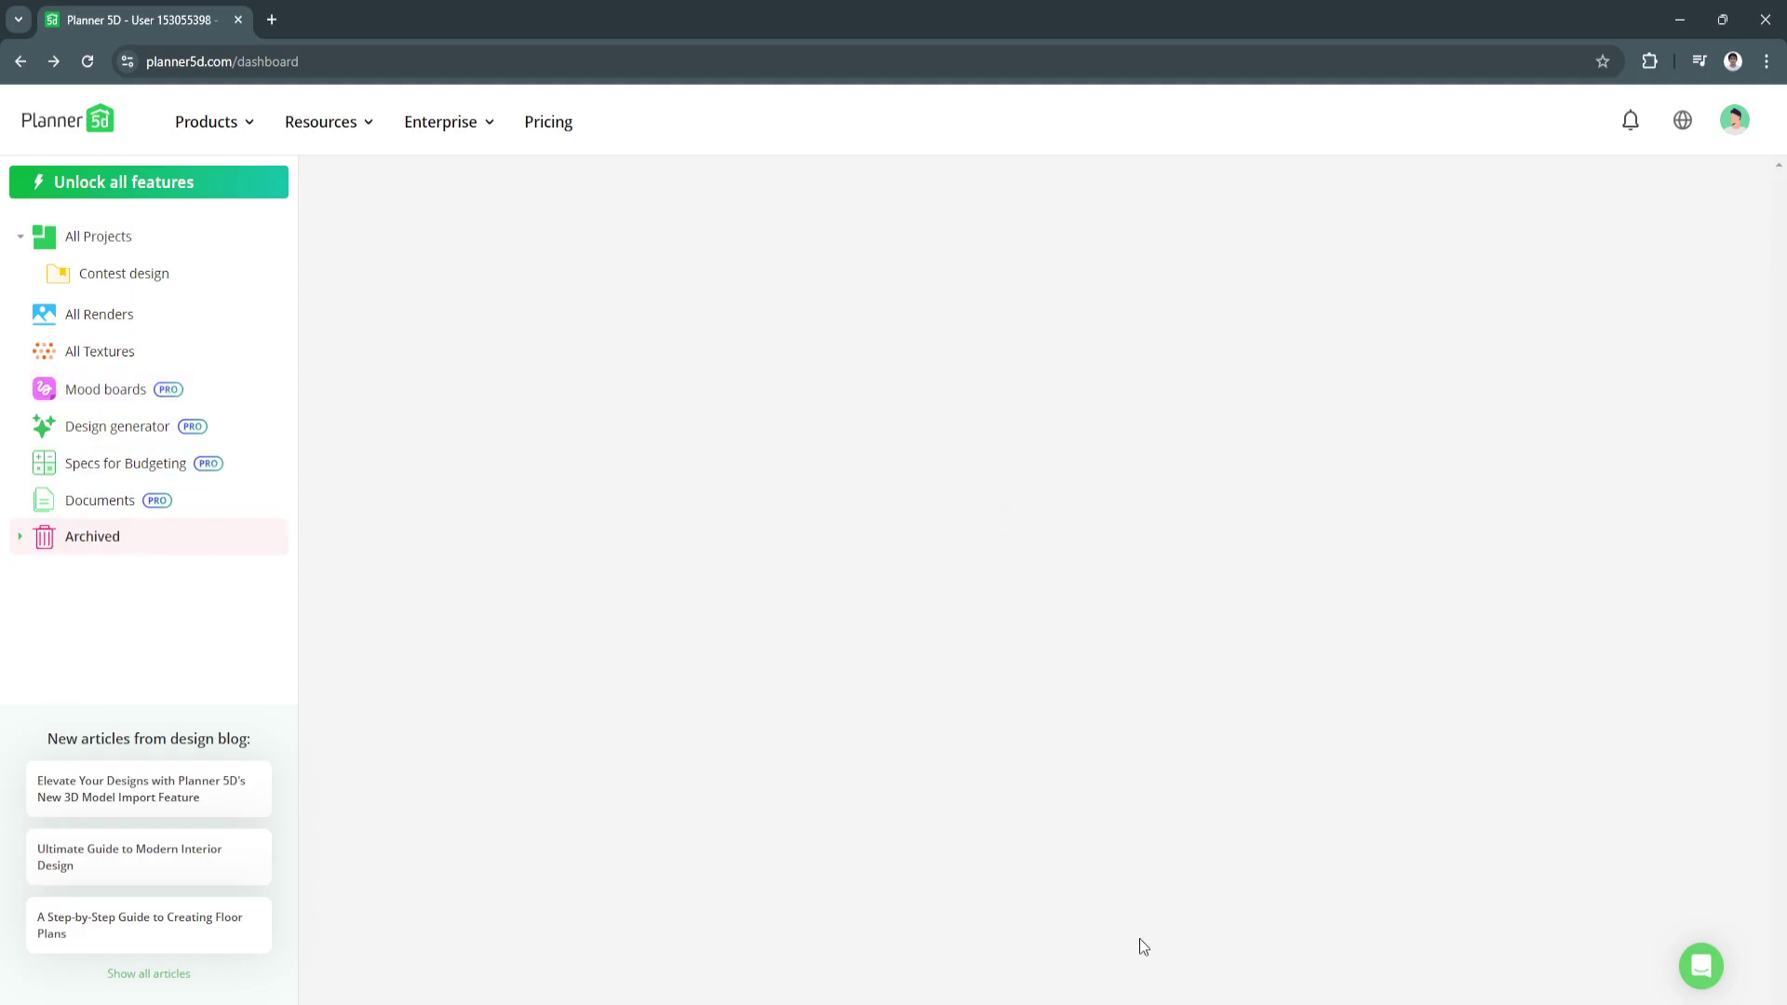
Return to All Projects and bring up the Templates dialog with its eight starting designs
{"action": "left_click", "coordinate": [100, 244]}
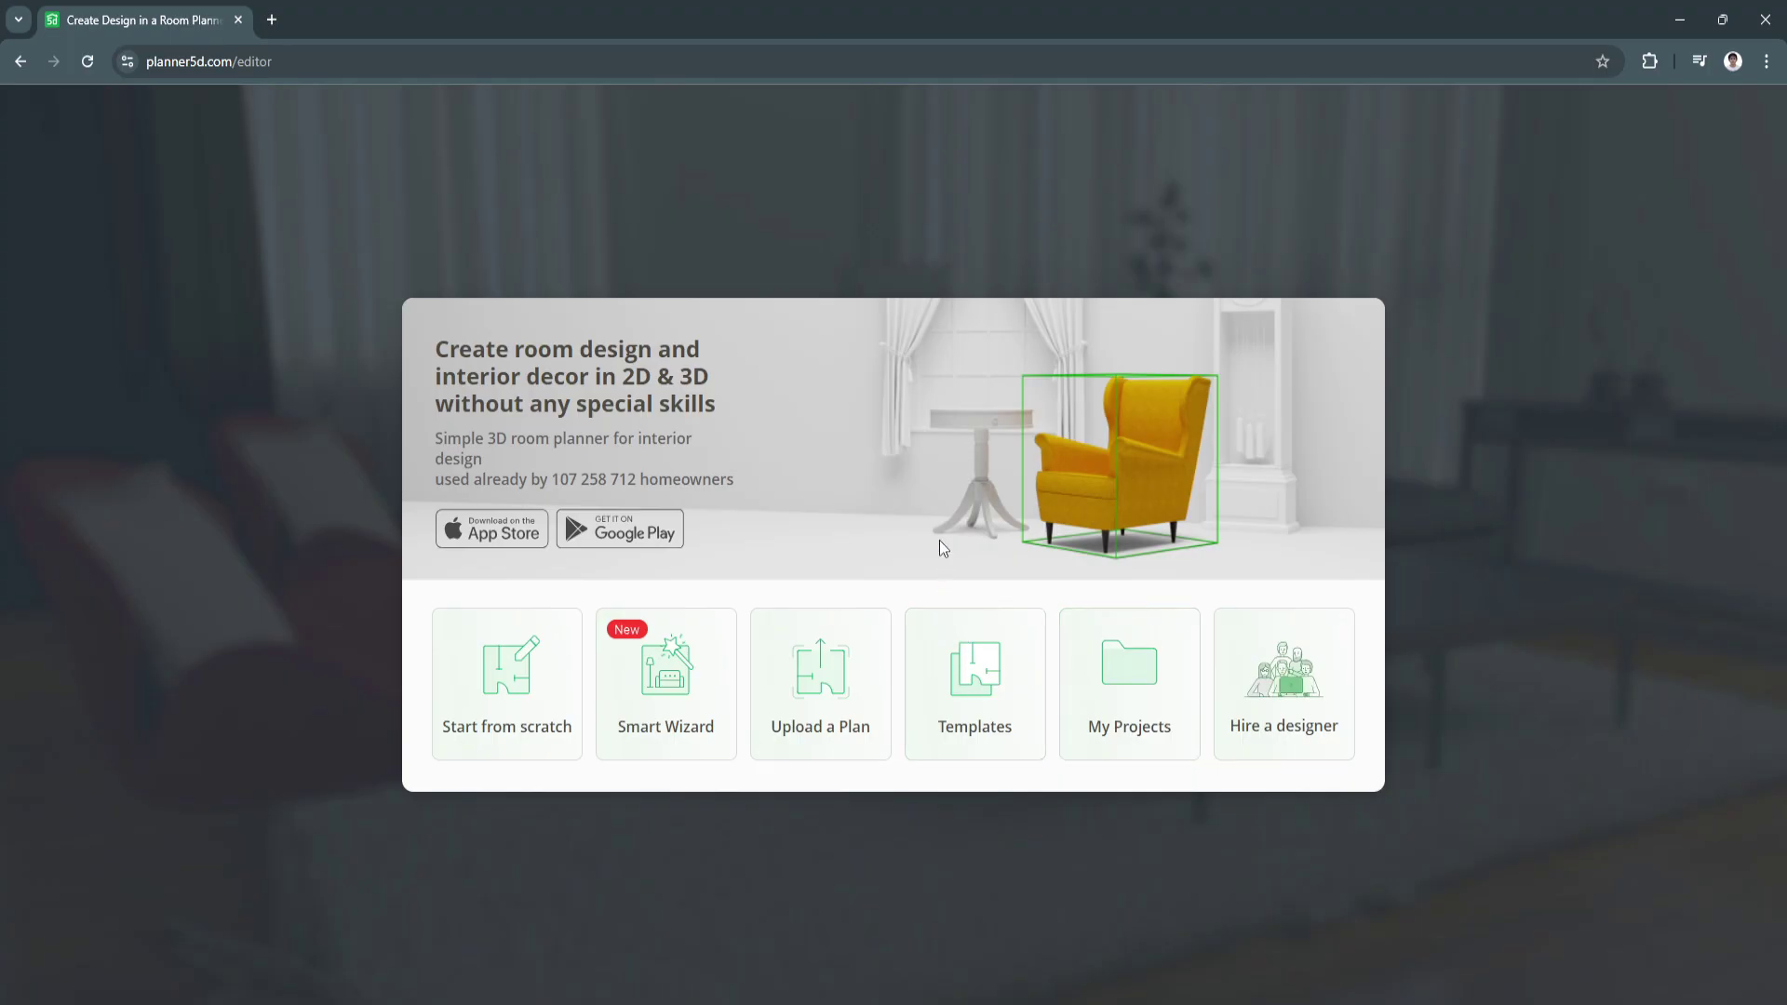
{"action": "left_click", "coordinate": [987, 684]}
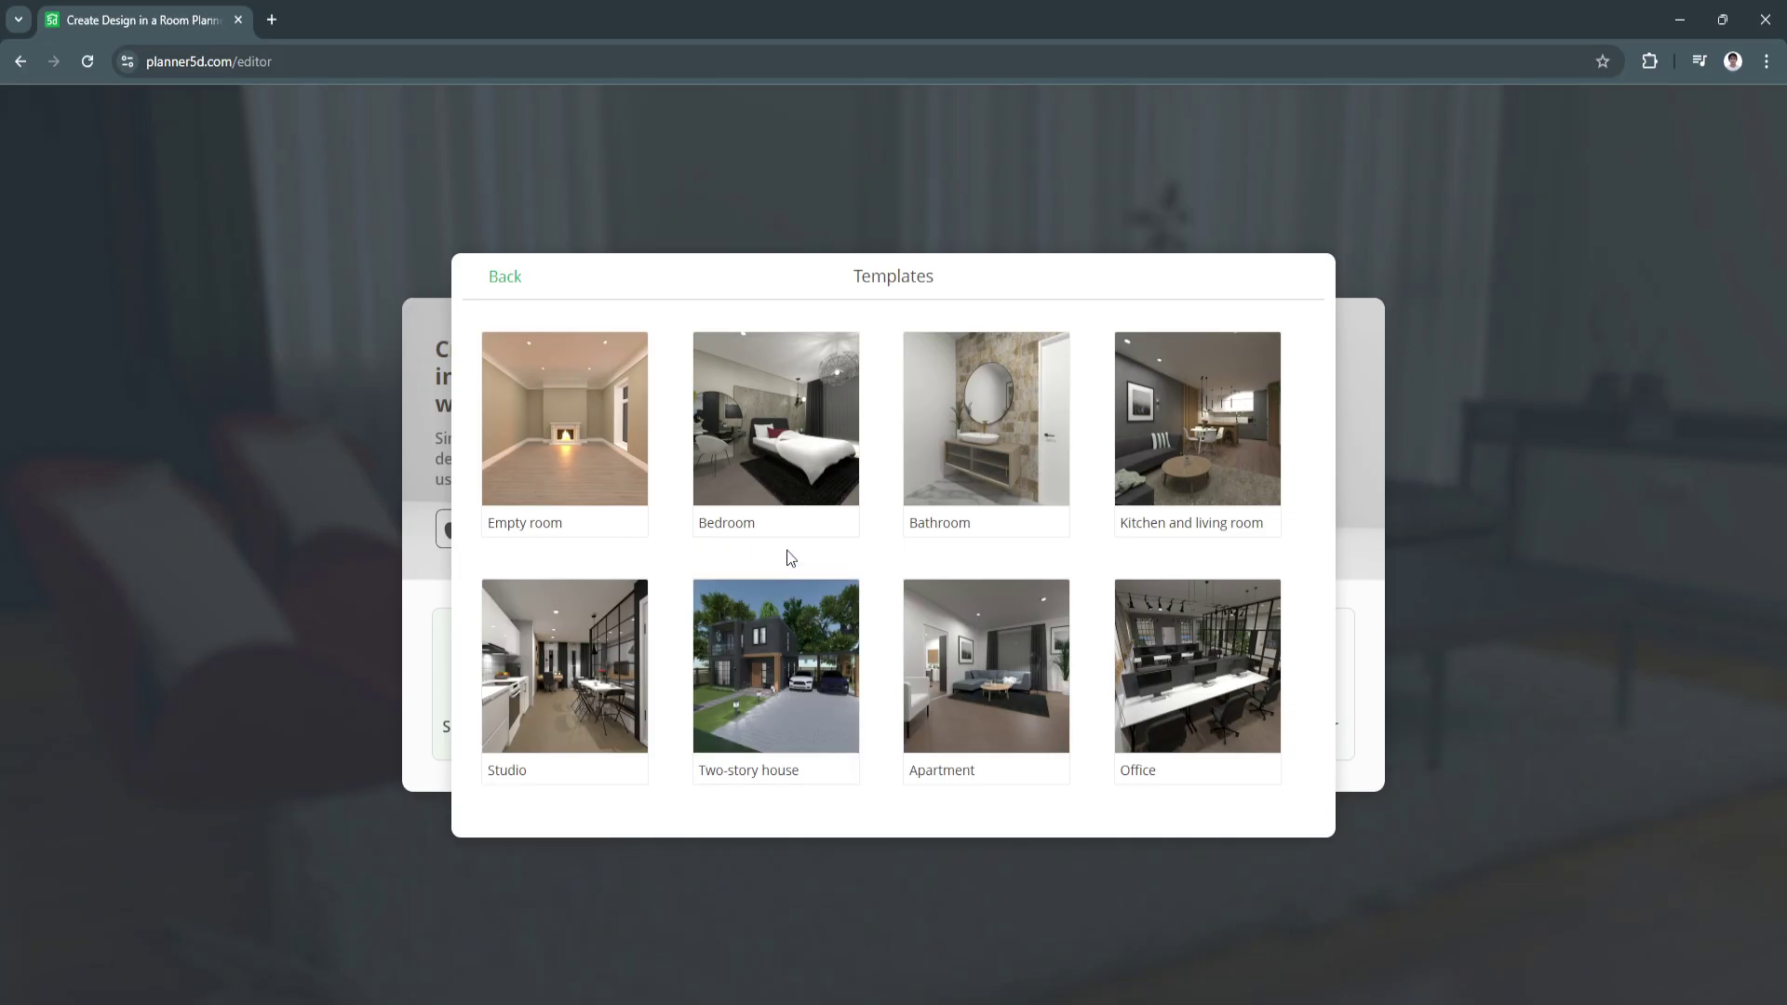
Dismiss the templates list to work on the 4.55 m by 3.95 m Bedroom plan in 2D
{"action": "key", "text": "Escape"}
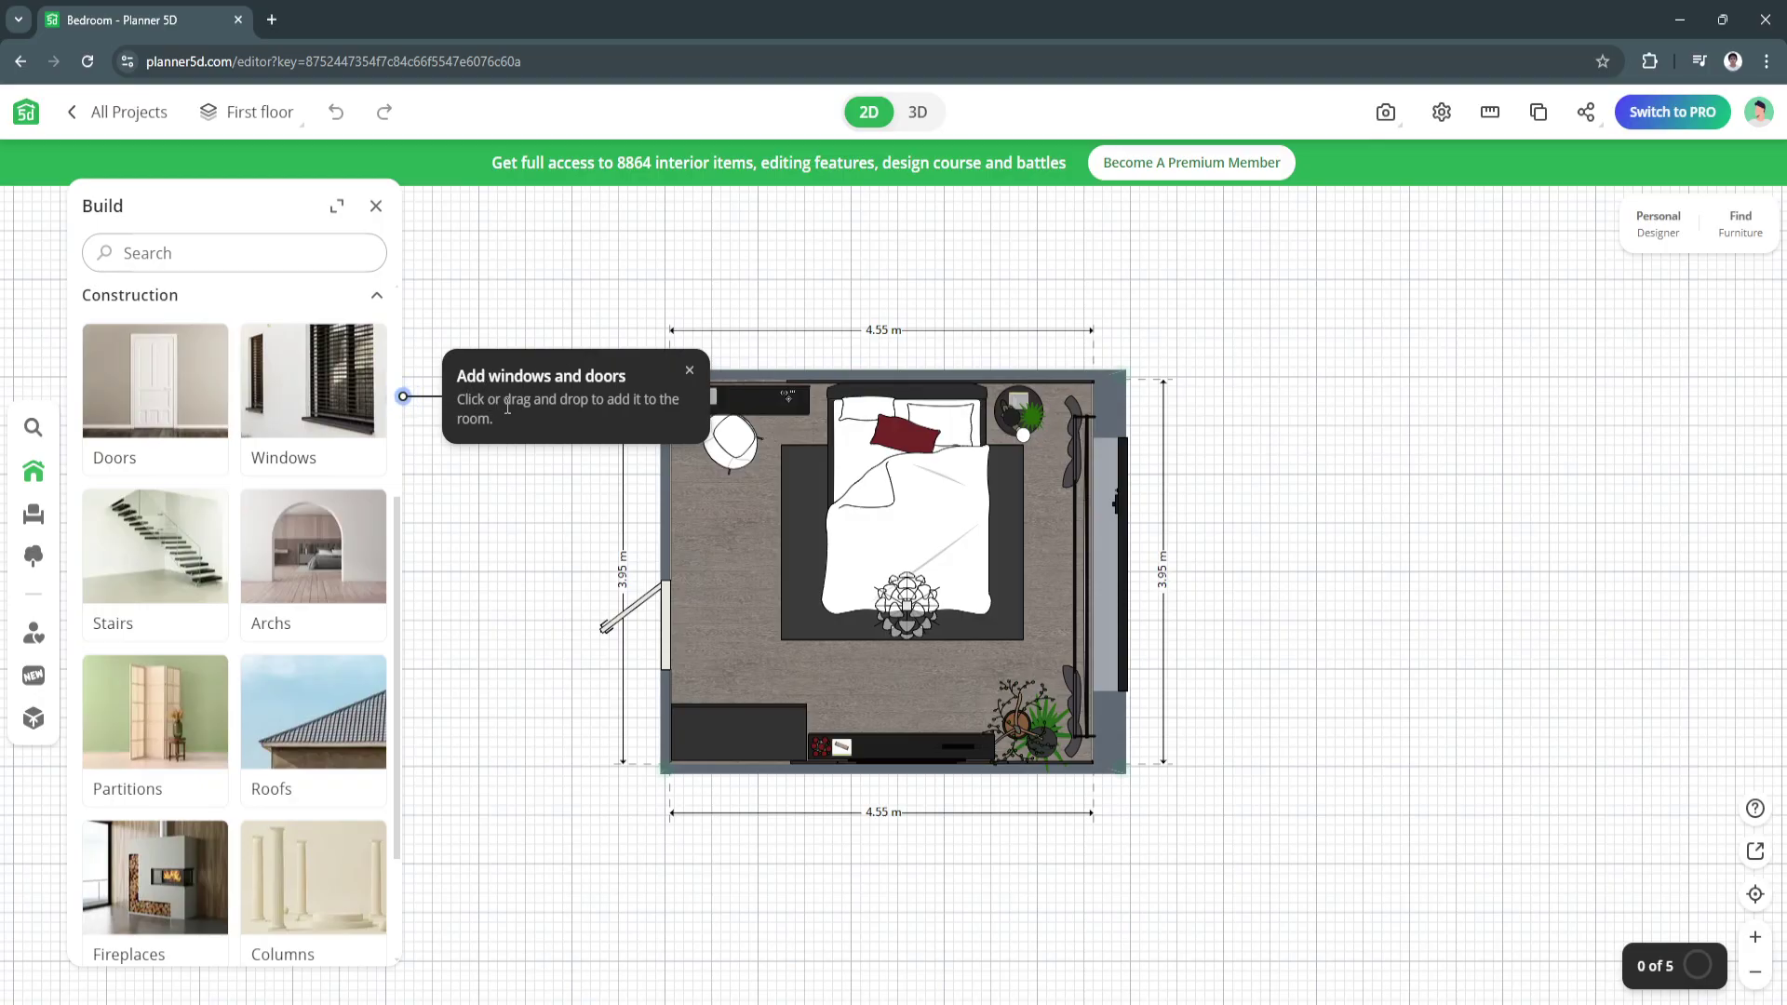
Drag a window from the Windows catalogue onto the bedroom's right-hand wall
{"action": "left_click", "coordinate": [349, 400]}
{"action": "left_click", "coordinate": [689, 371]}
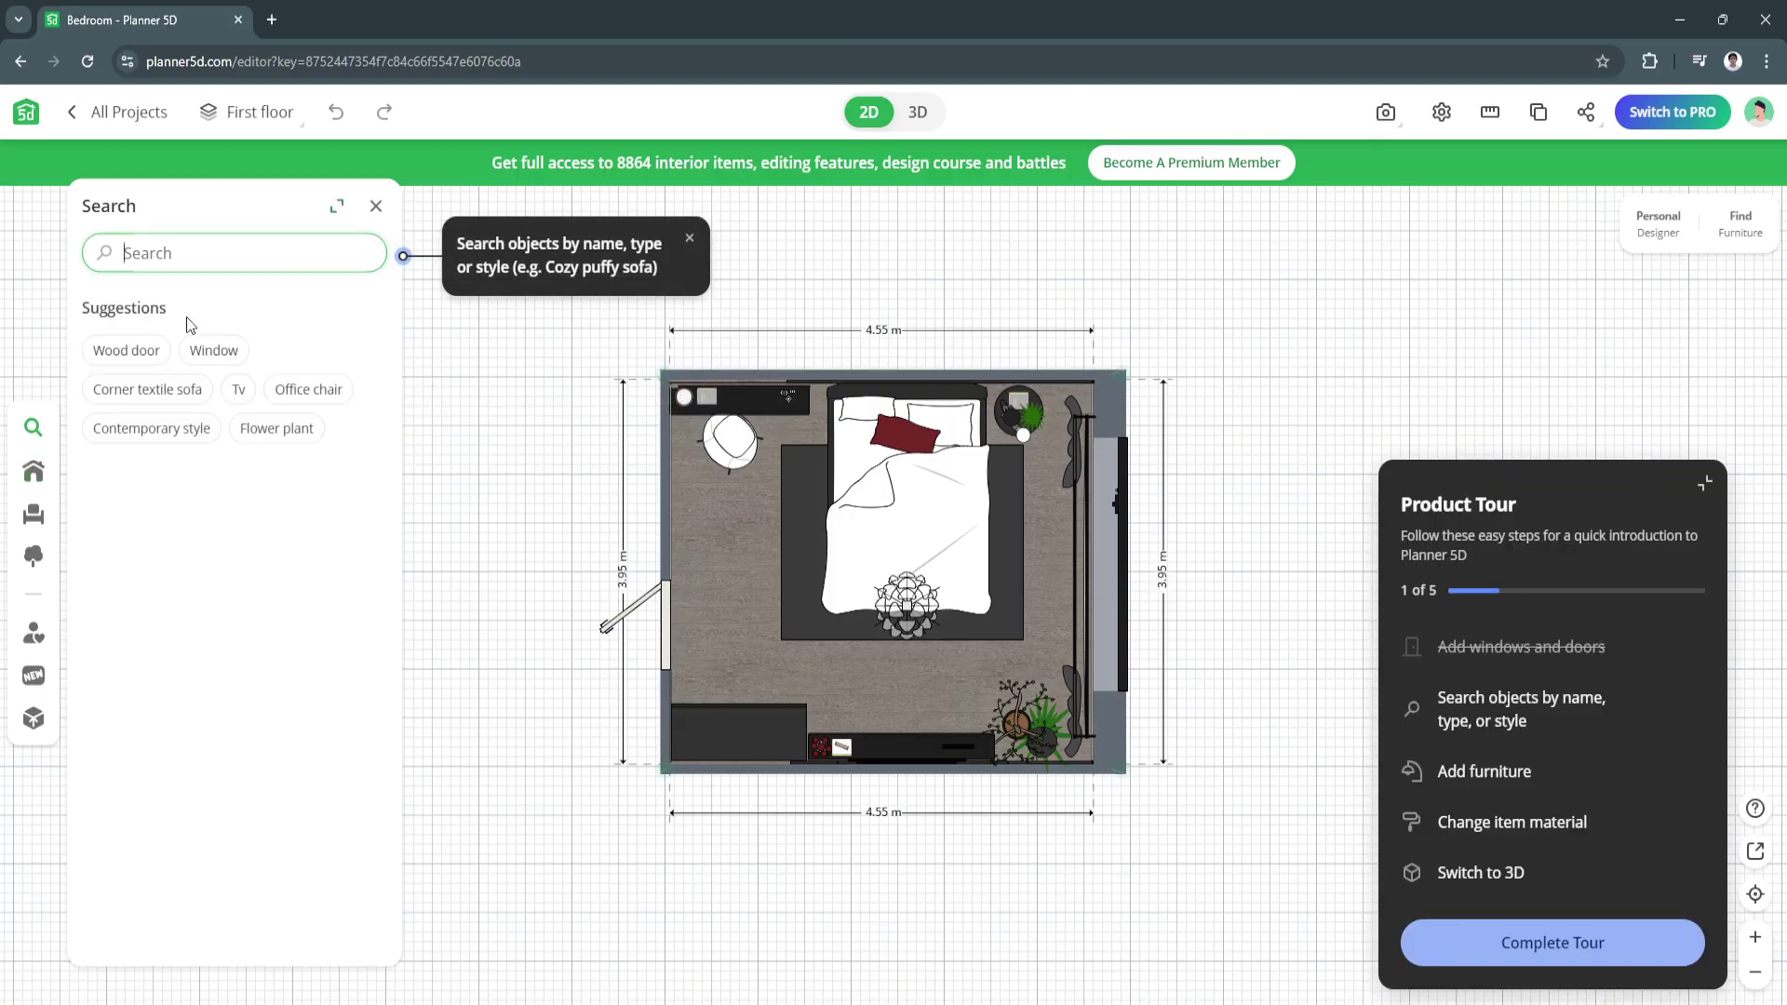
{"action": "left_click", "coordinate": [214, 350]}
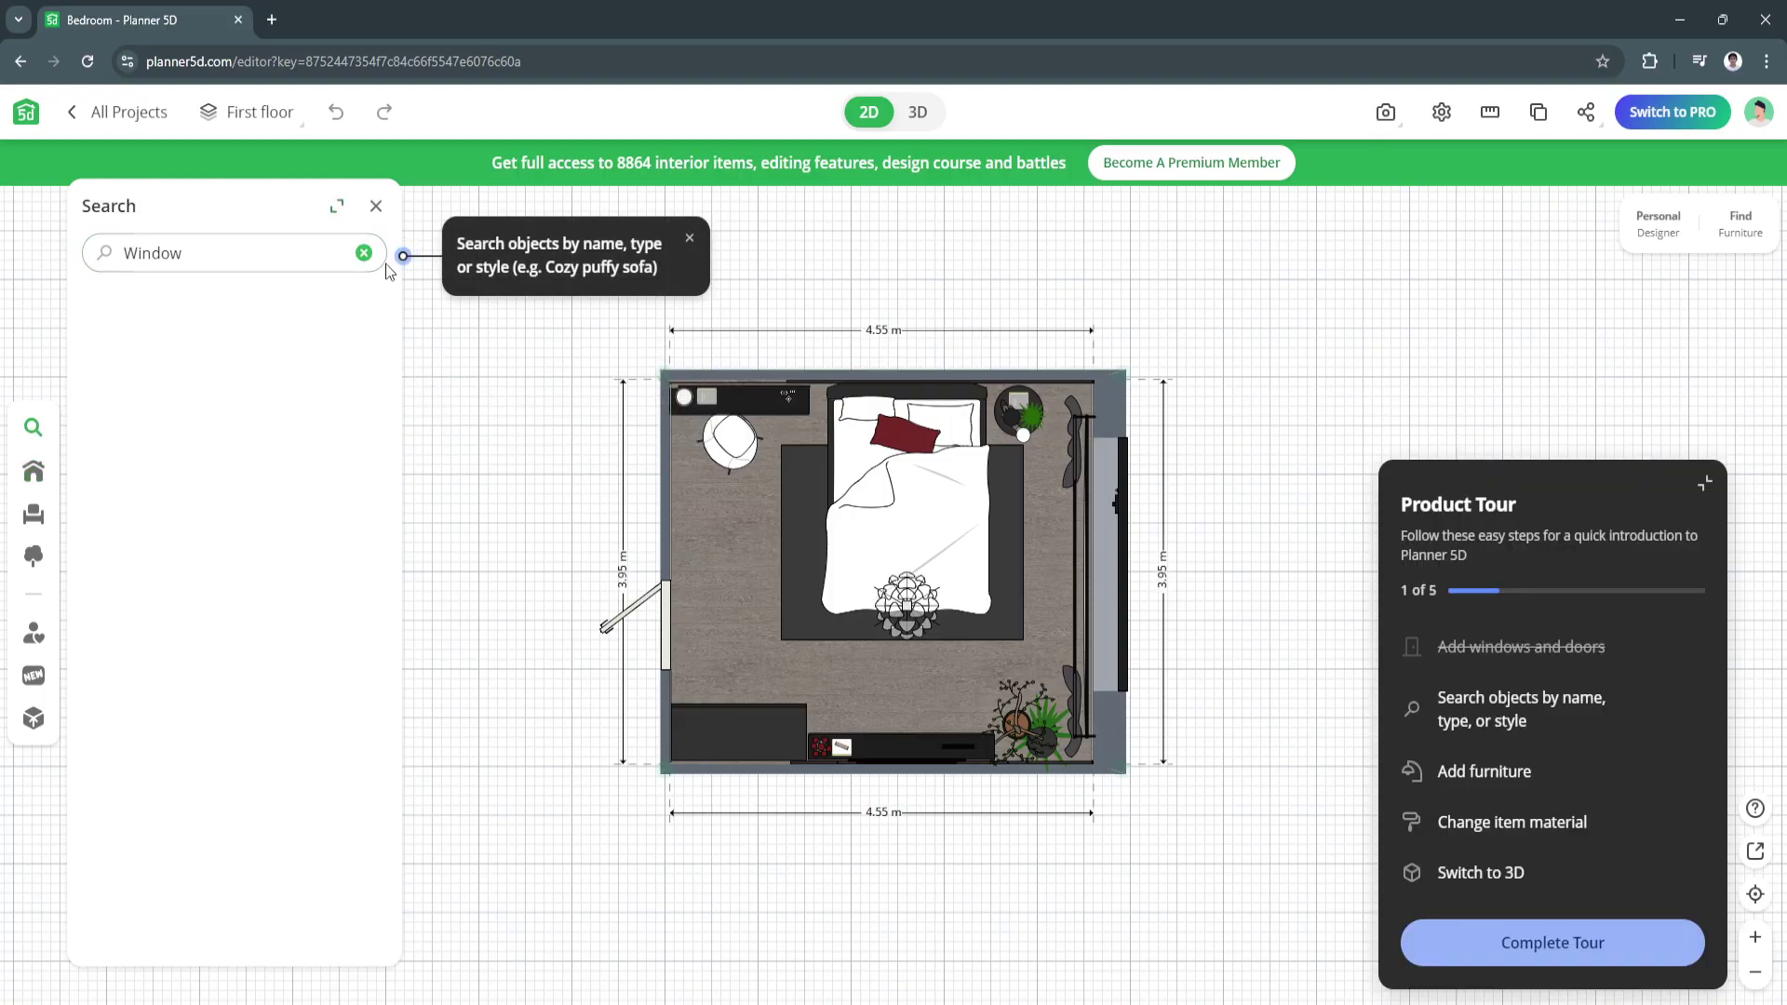
{"action": "left_click_drag", "start_coordinate": [321, 465], "coordinate": [1100, 521]}
{"action": "left_click", "coordinate": [1278, 666]}
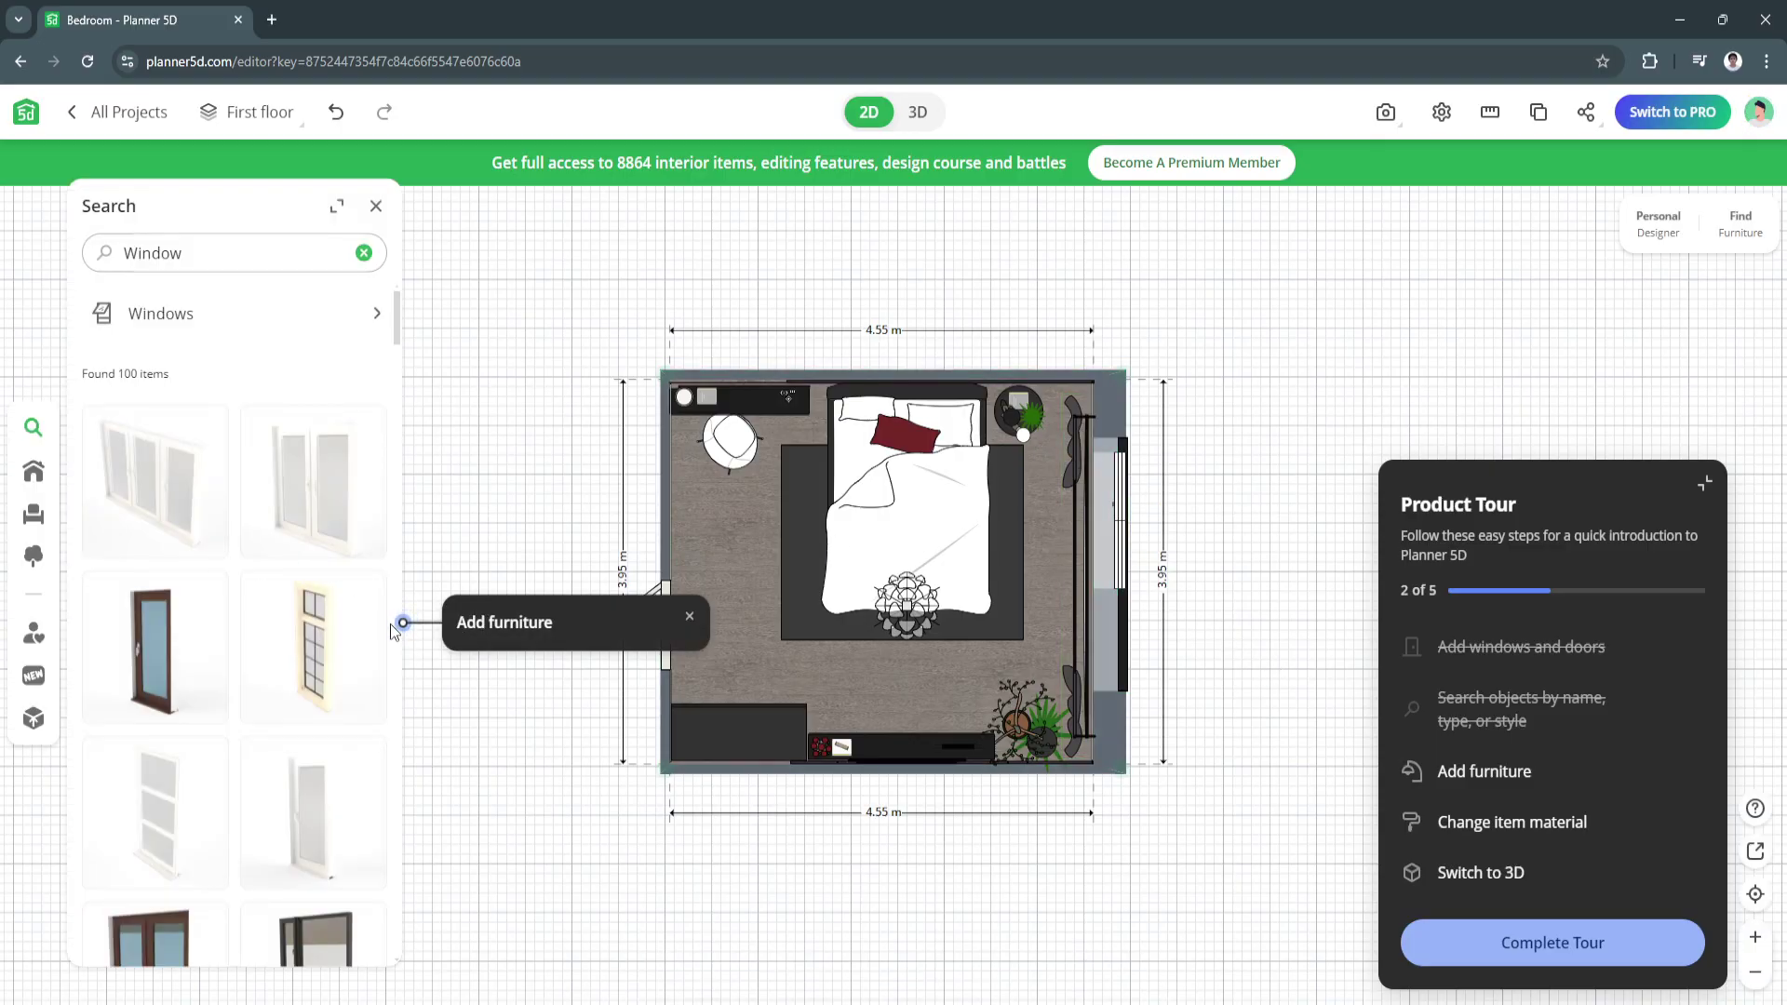
{"action": "left_click", "coordinate": [364, 254]}
{"action": "left_click", "coordinate": [319, 261]}
Search 'furniture' and browse Furniture > Armchairs to the full list of armchair models
{"action": "type", "text": "furn"}
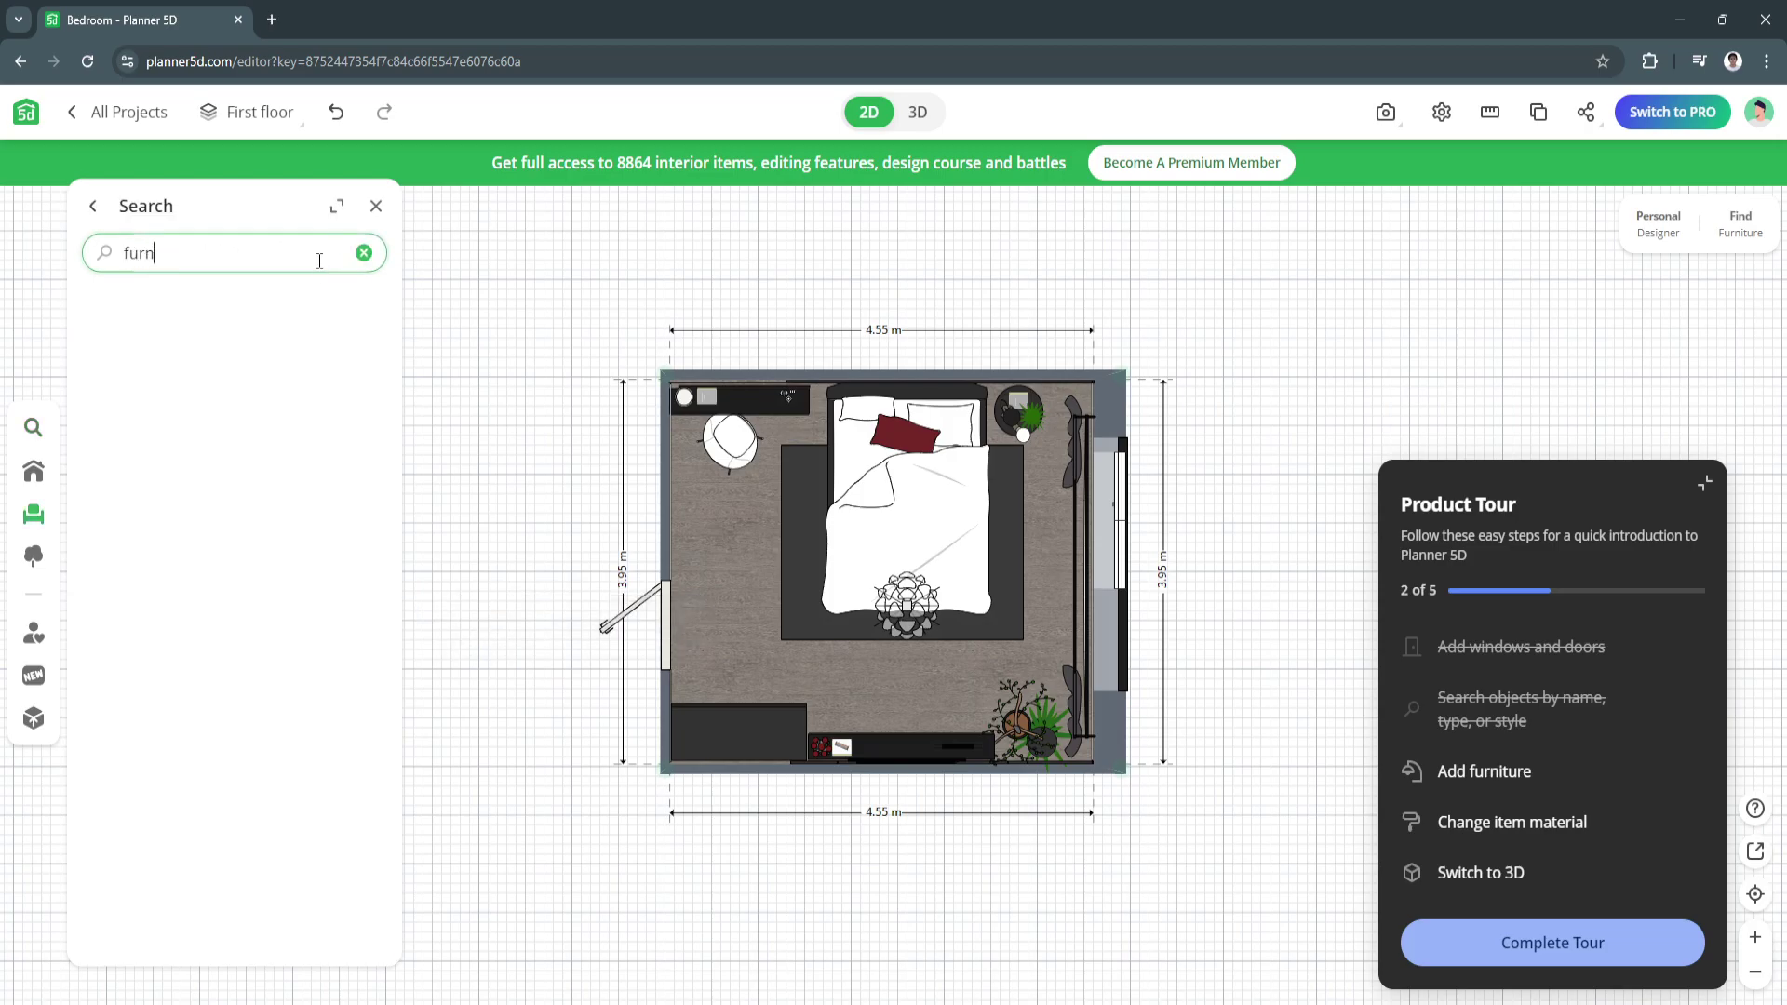
{"action": "type", "text": "iture"}
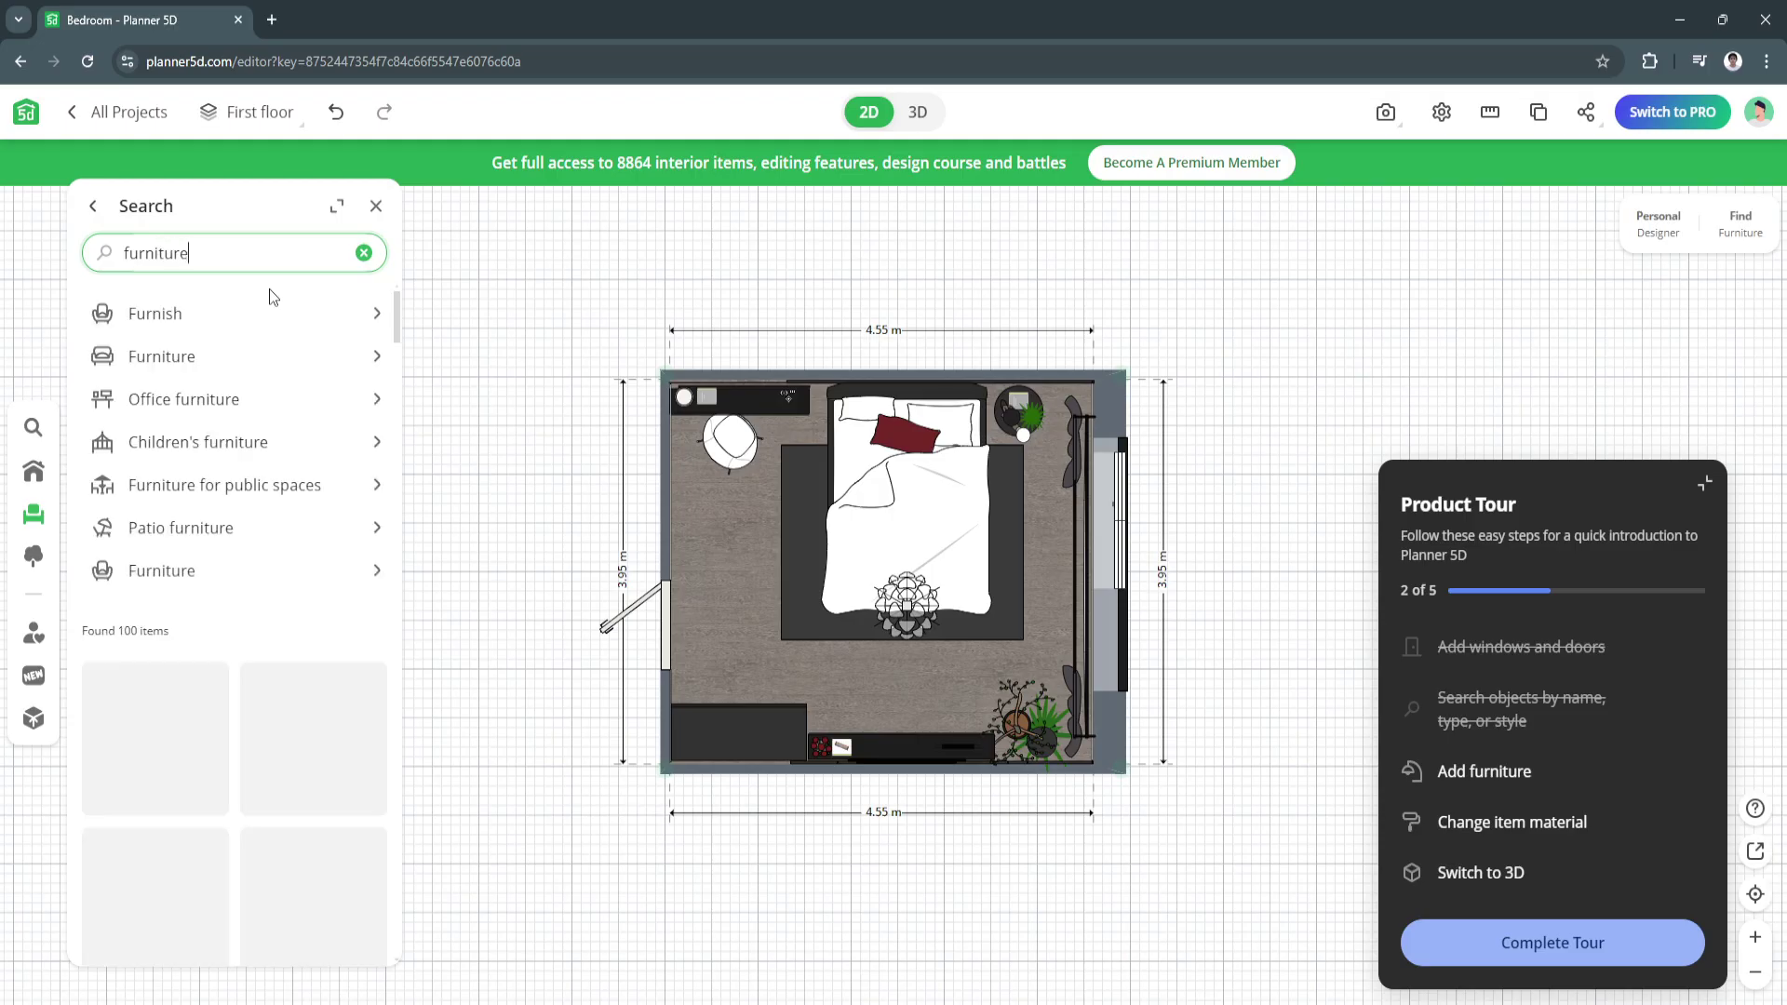
{"action": "left_click", "coordinate": [240, 371]}
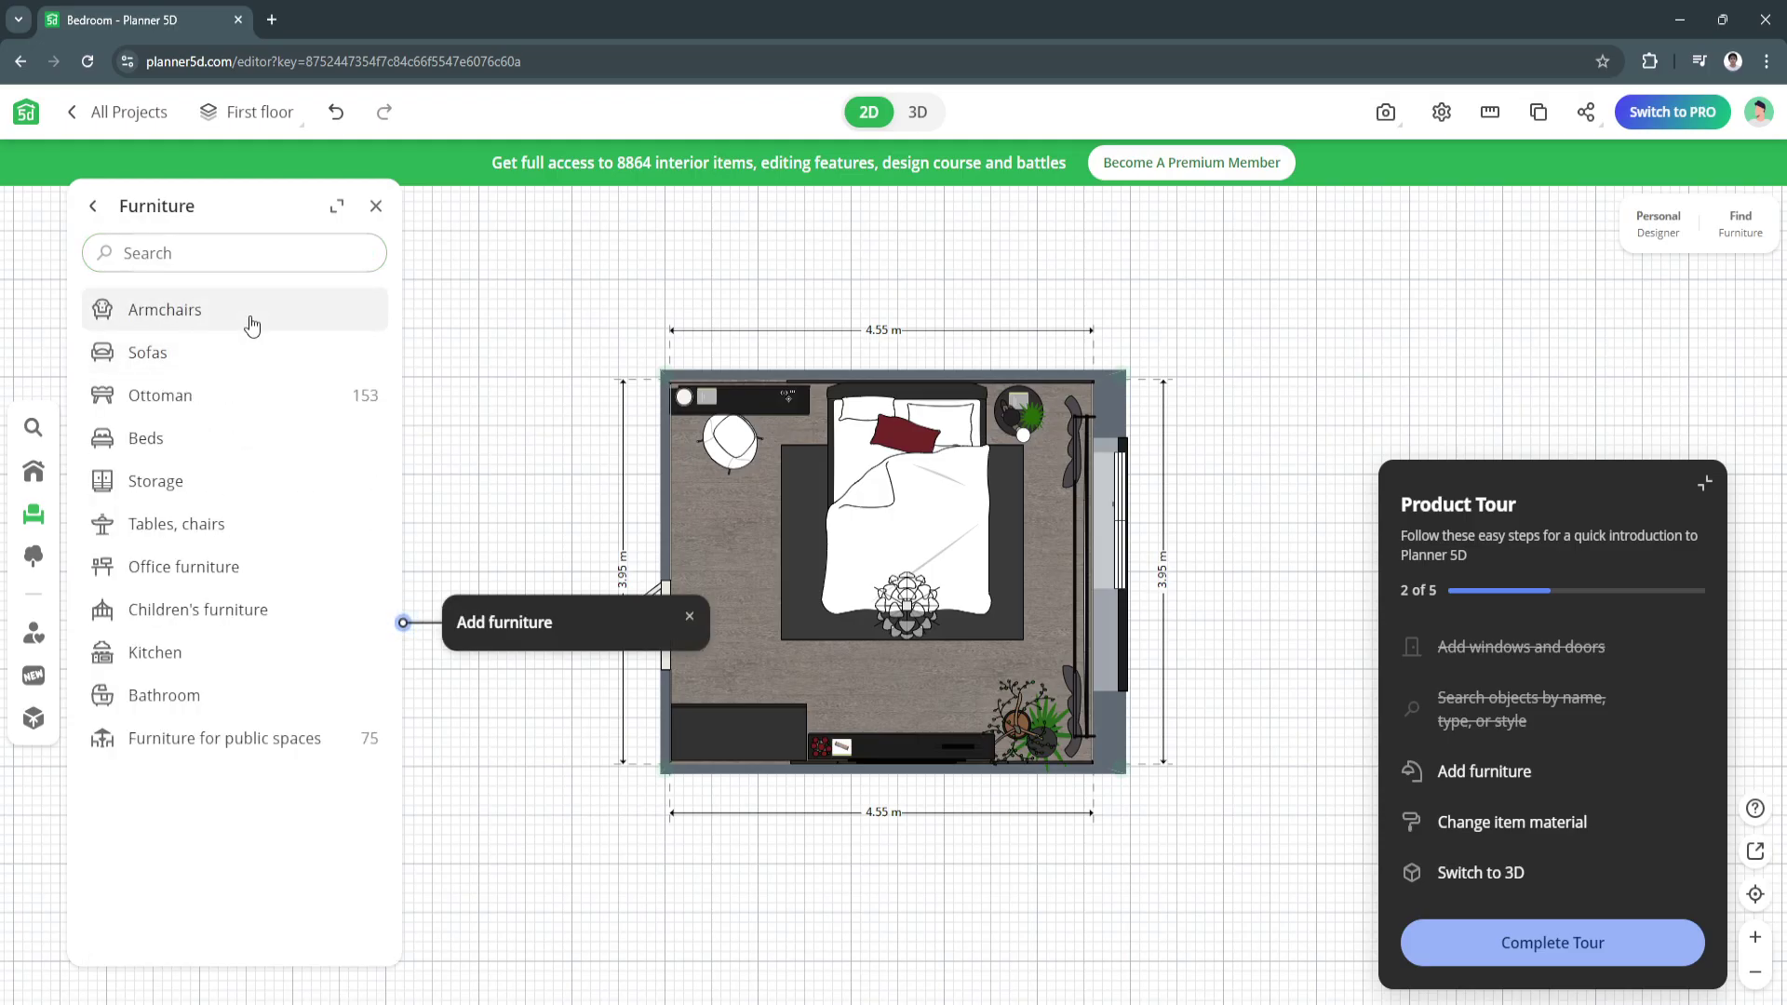
{"action": "left_click", "coordinate": [179, 315]}
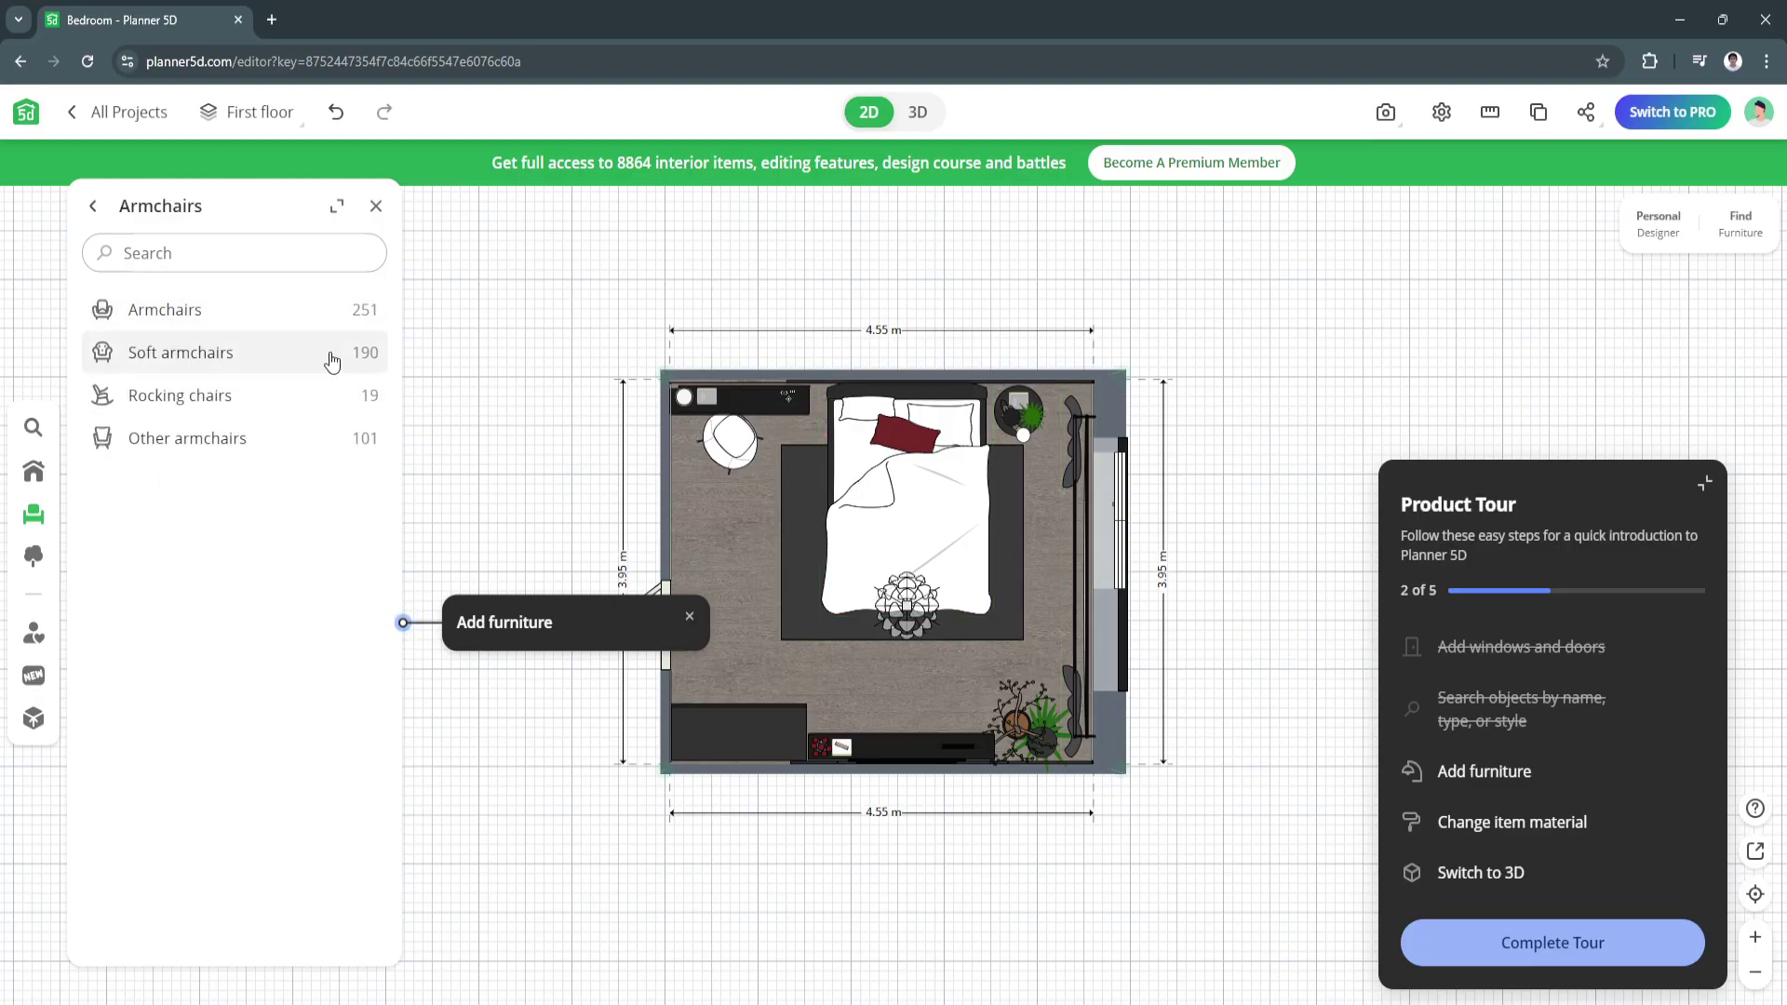
{"action": "left_click", "coordinate": [262, 311]}
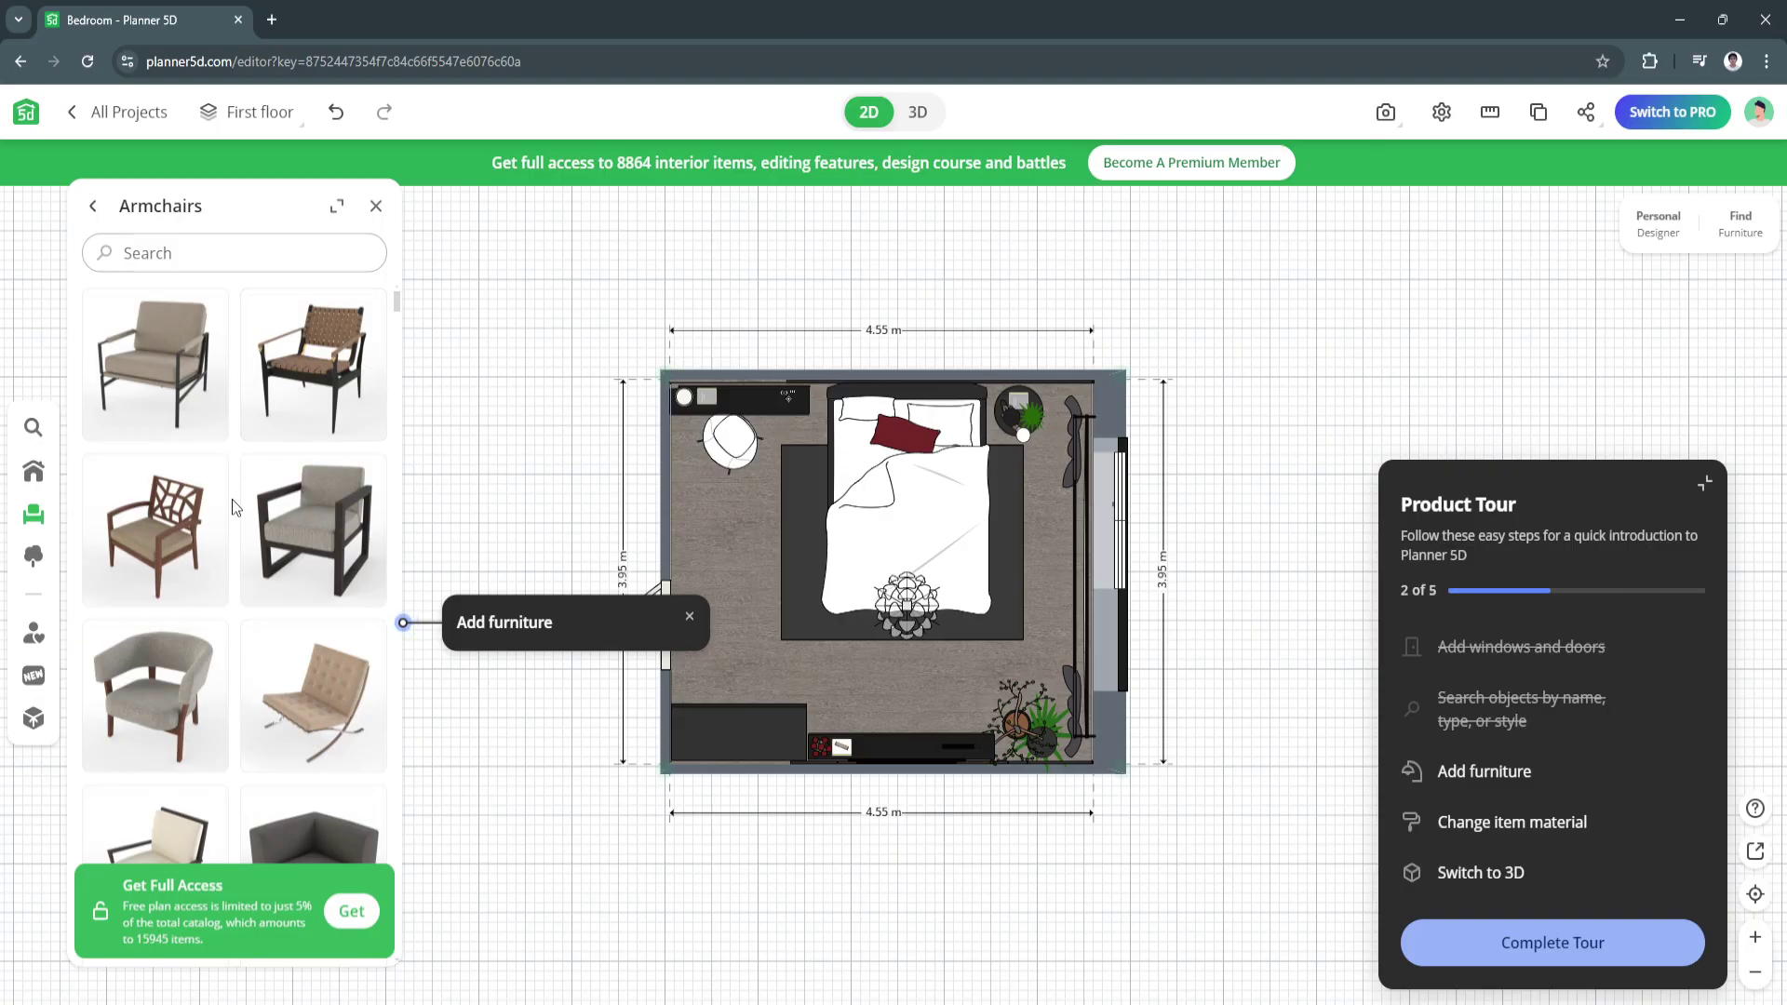
{"action": "scroll", "coordinate": [231, 499], "scroll_direction": "down", "scroll_amount": 3}
{"action": "scroll", "coordinate": [231, 523], "scroll_direction": "down", "scroll_amount": 1}
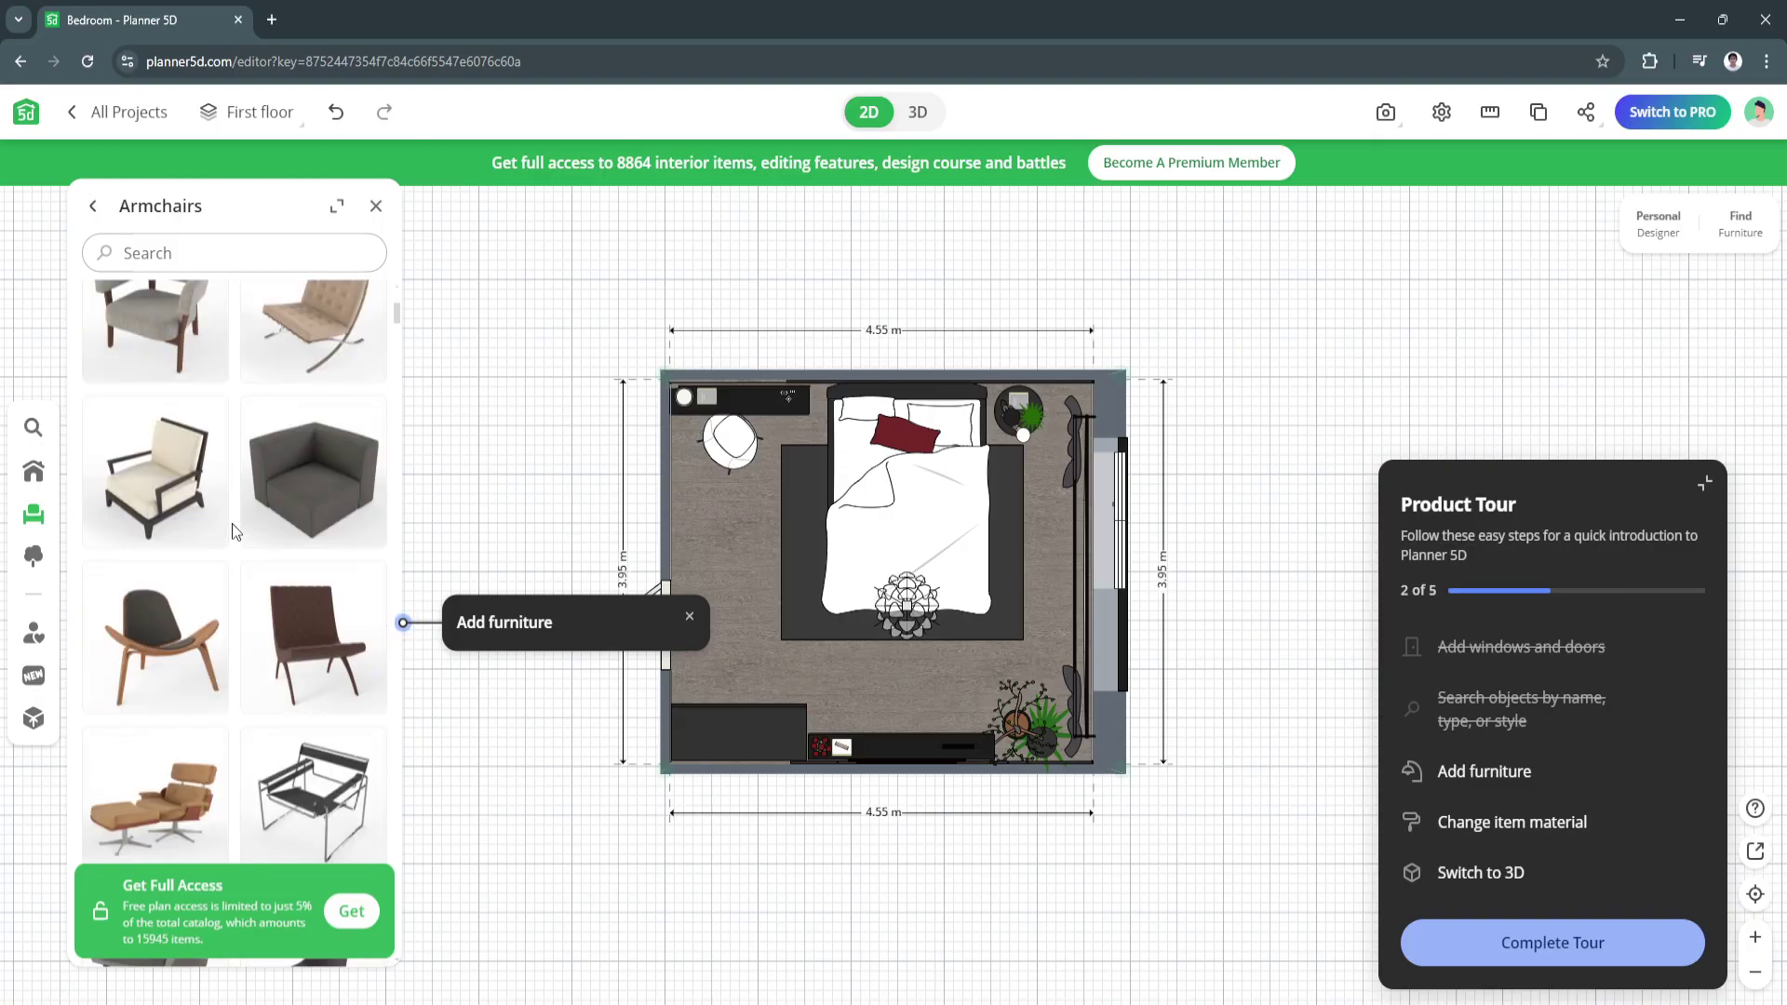
{"action": "scroll", "coordinate": [232, 523], "scroll_direction": "up", "scroll_amount": 1}
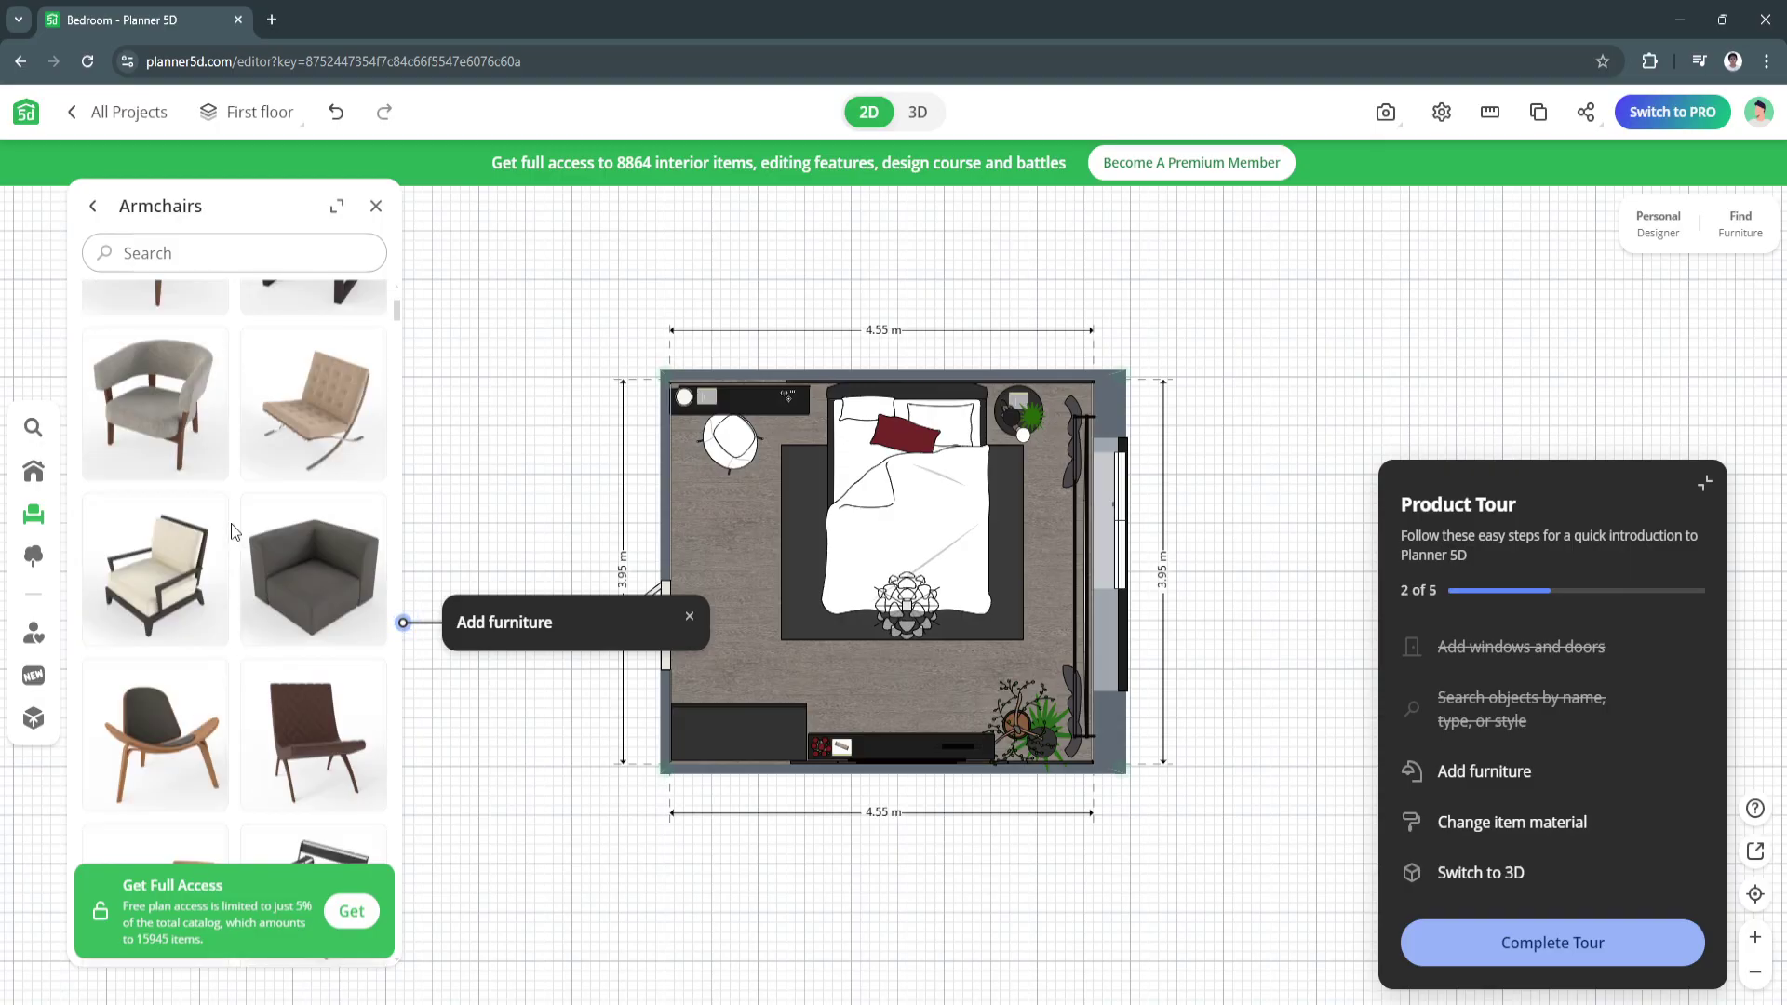
Place a tan tufted armchair at the room's left side and delete the extra one at the bed's foot
{"action": "left_click", "coordinate": [314, 405]}
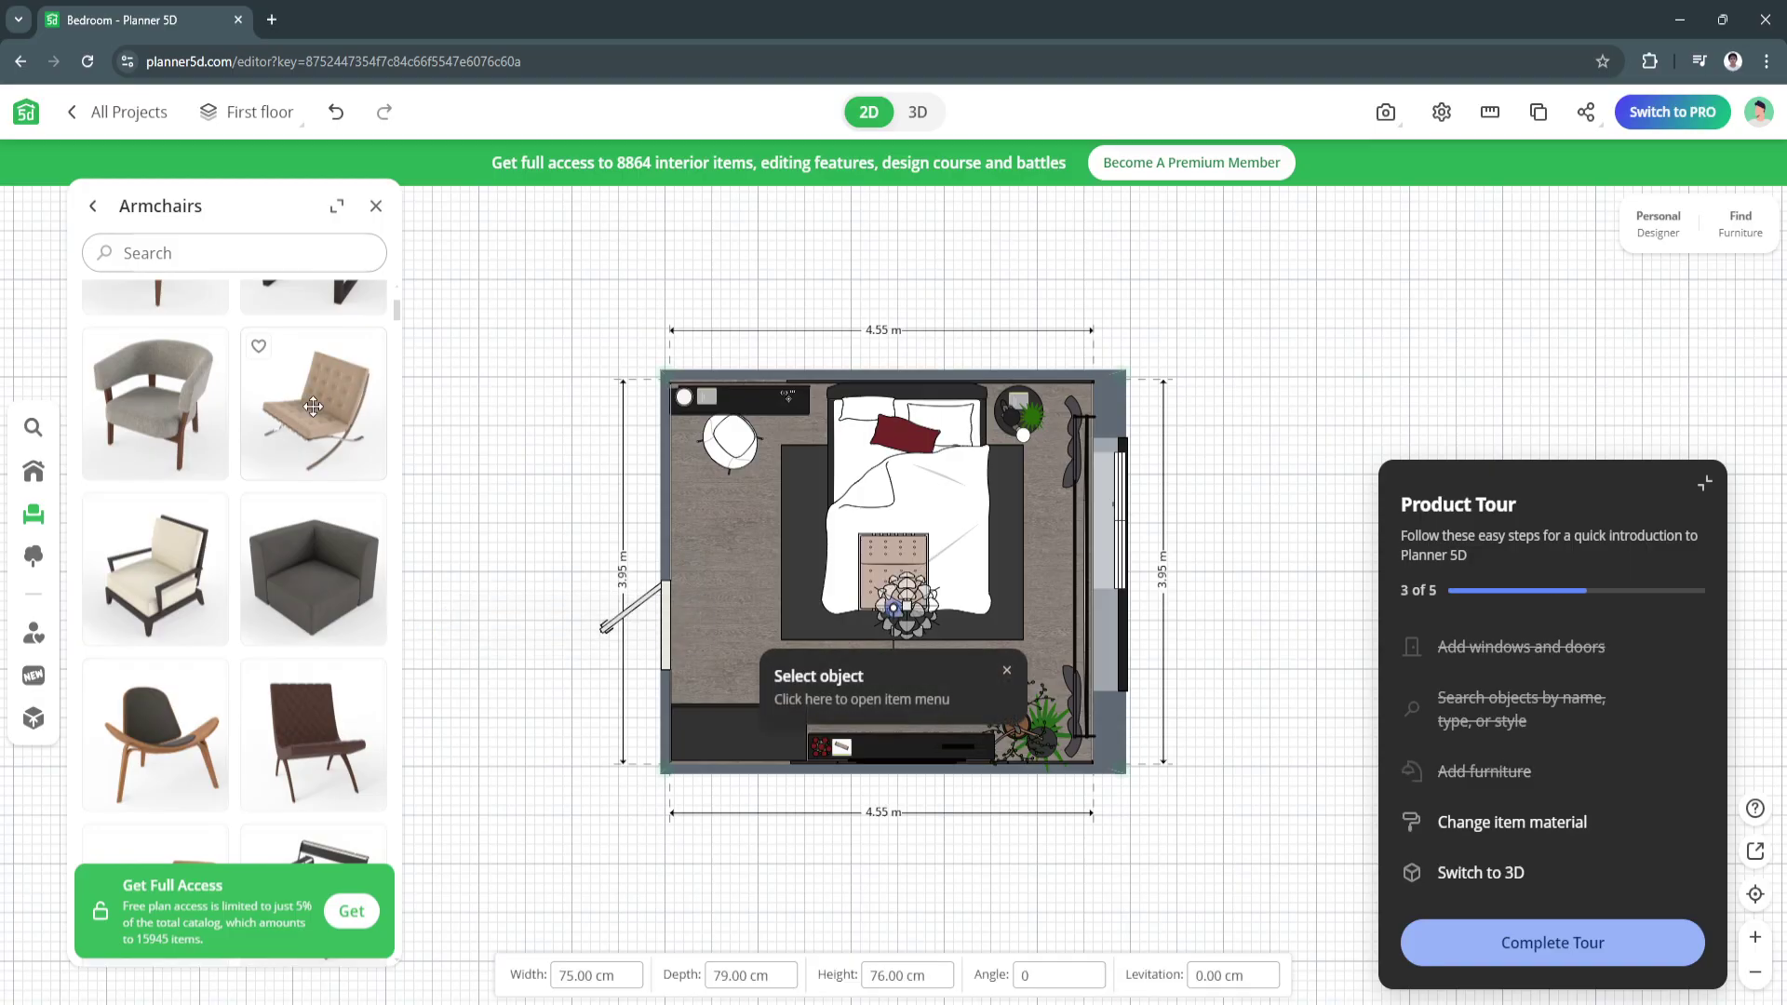
{"action": "left_click", "coordinate": [856, 561]}
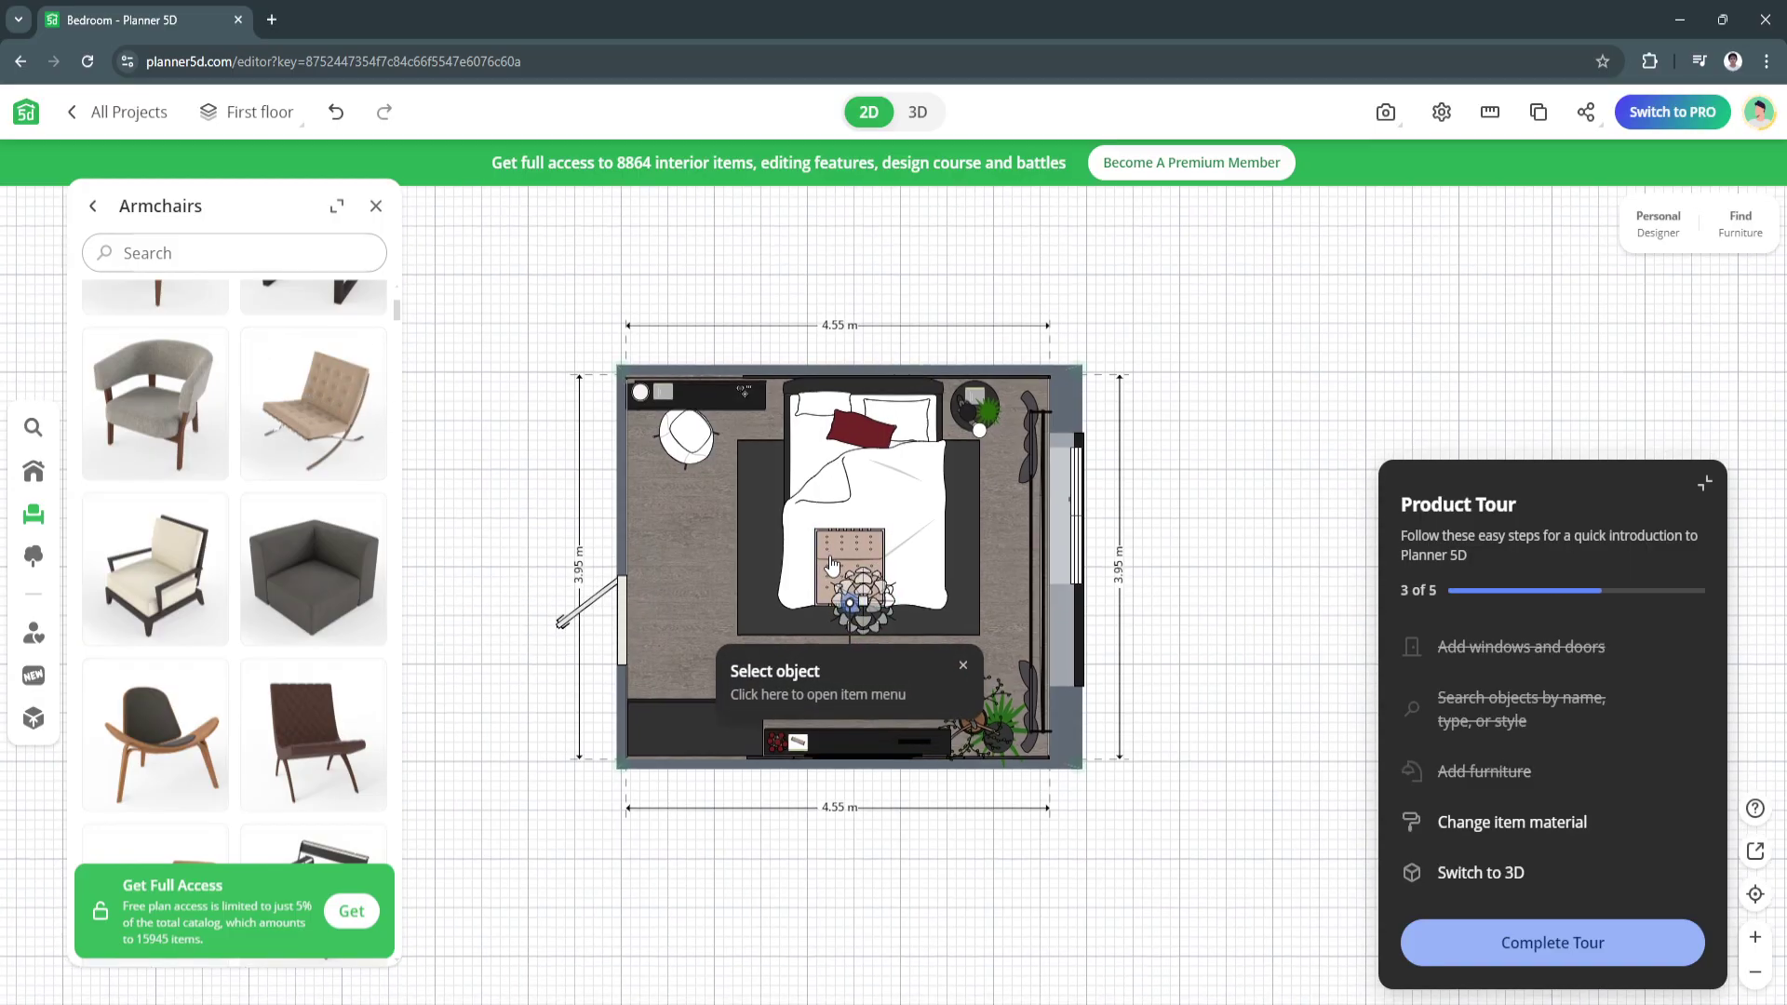
{"action": "left_click", "coordinate": [835, 672]}
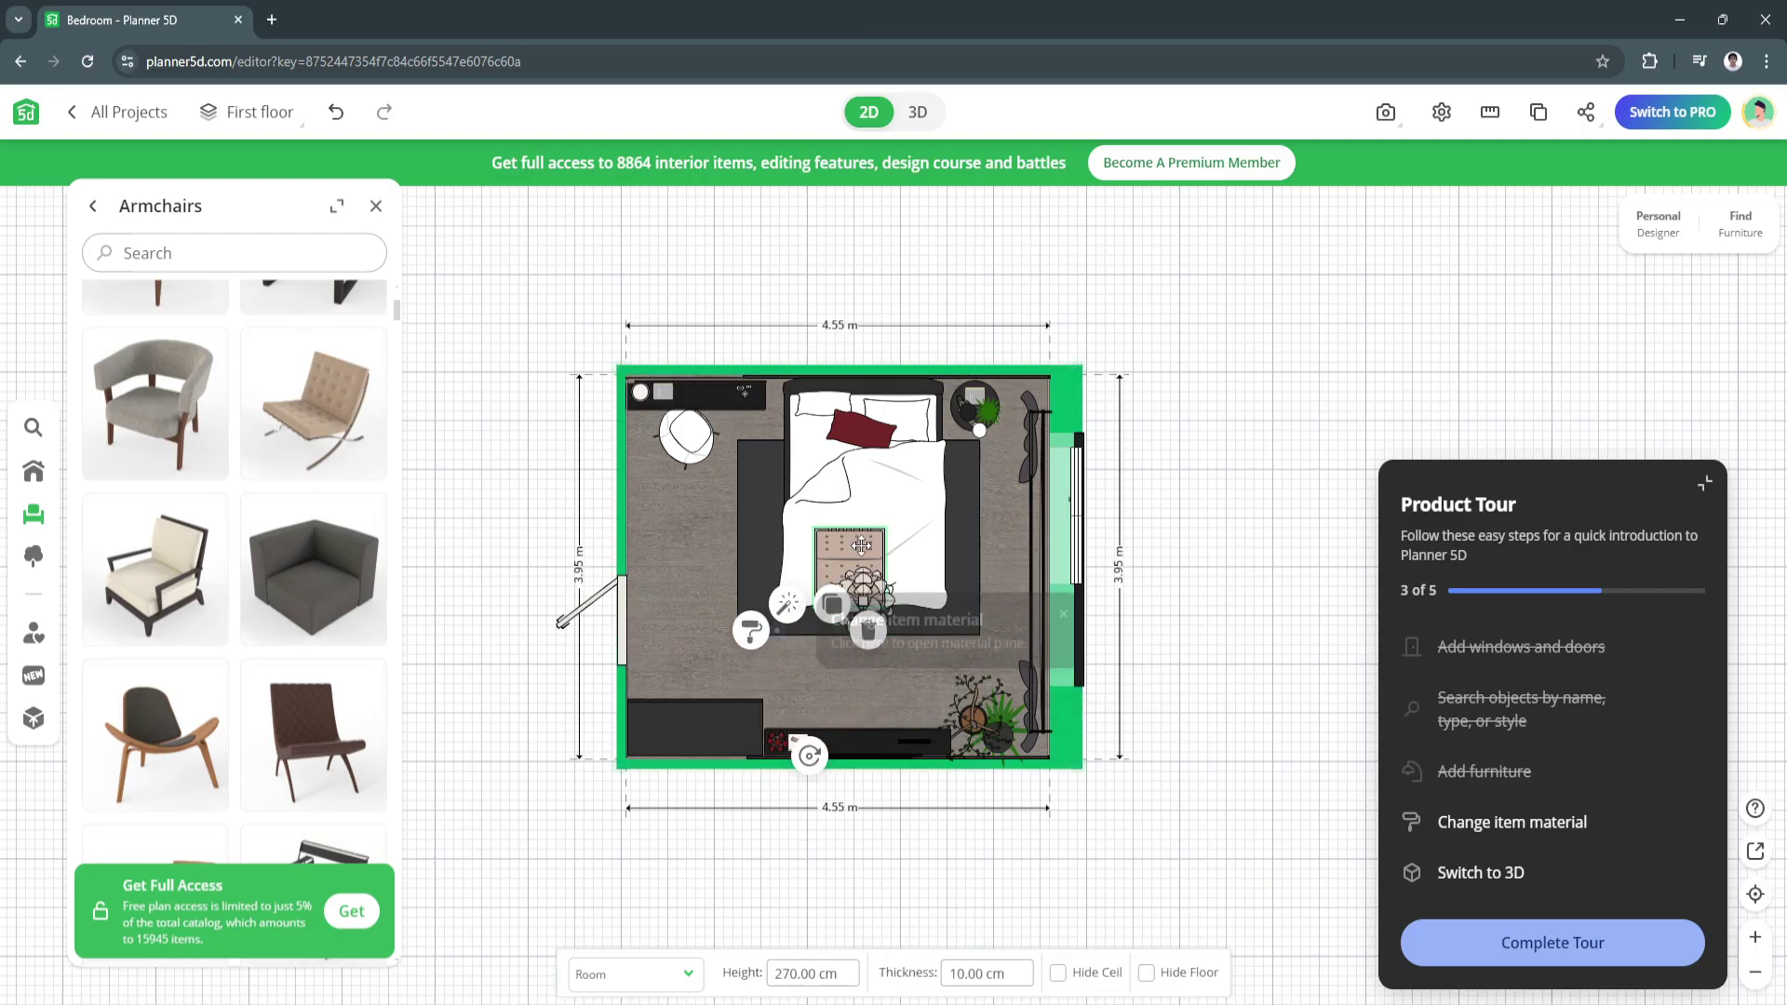
{"action": "left_click_drag", "start_coordinate": [314, 405], "coordinate": [741, 575]}
{"action": "left_click", "coordinate": [925, 516]}
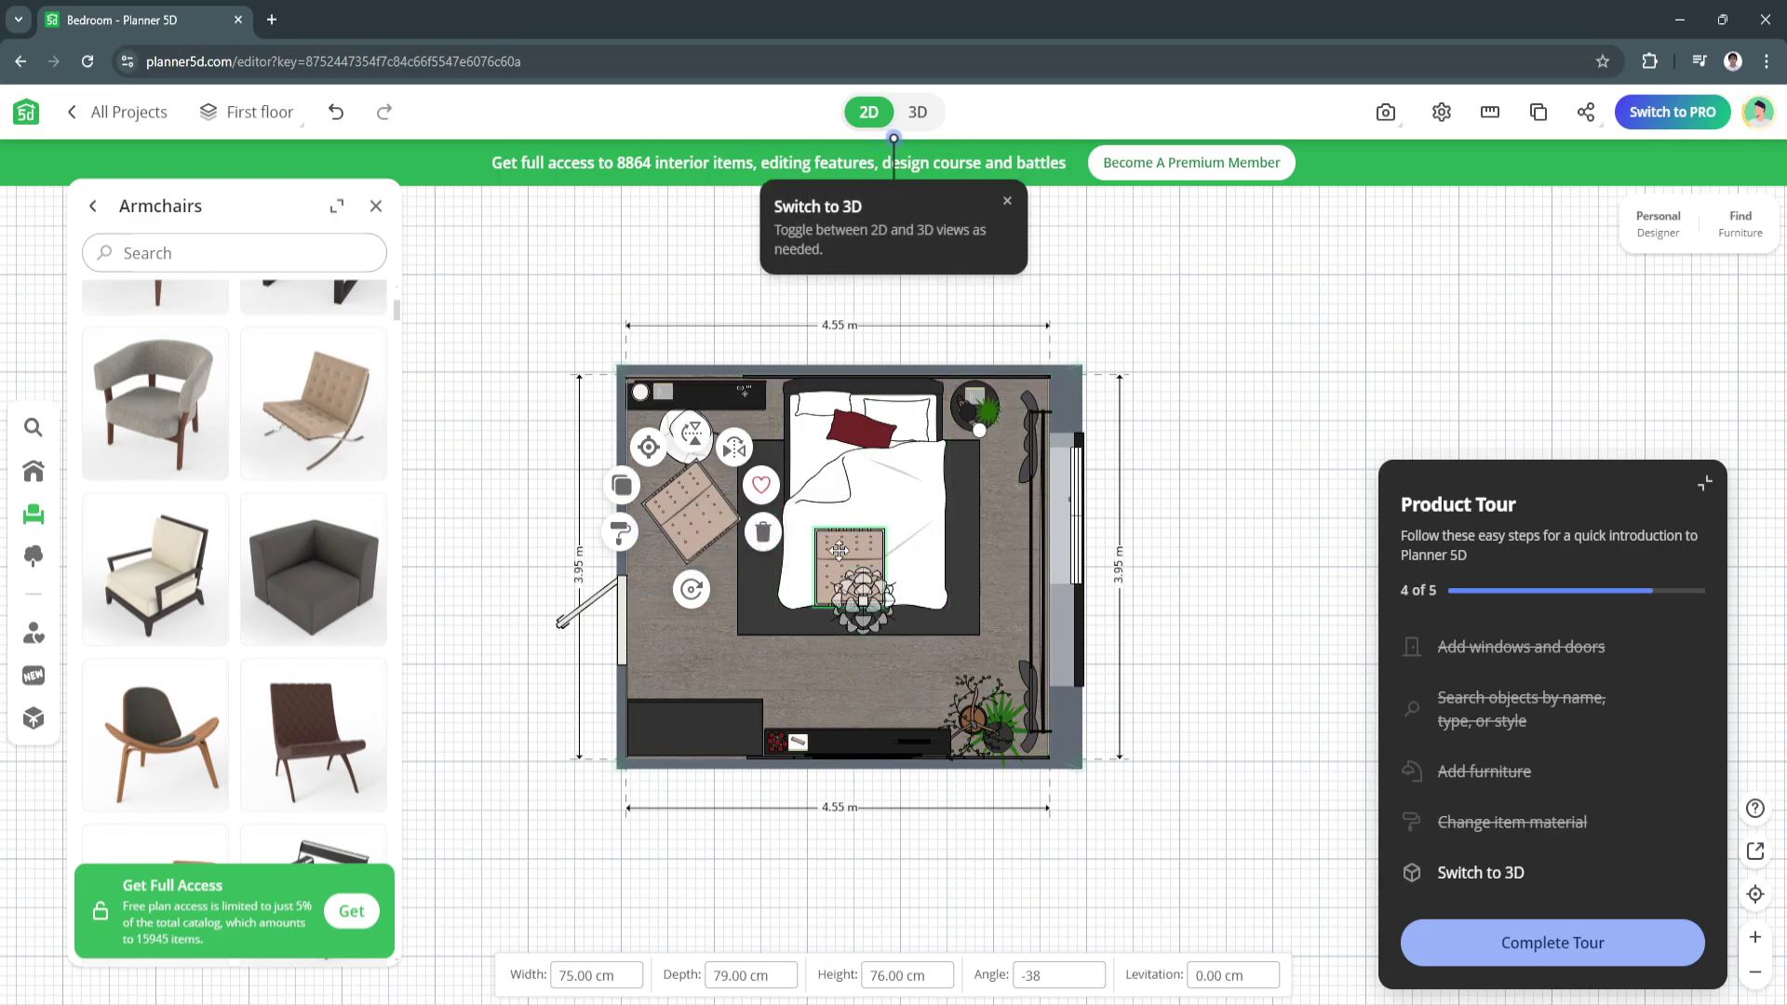
{"action": "left_click", "coordinate": [839, 551]}
{"action": "left_click", "coordinate": [921, 587]}
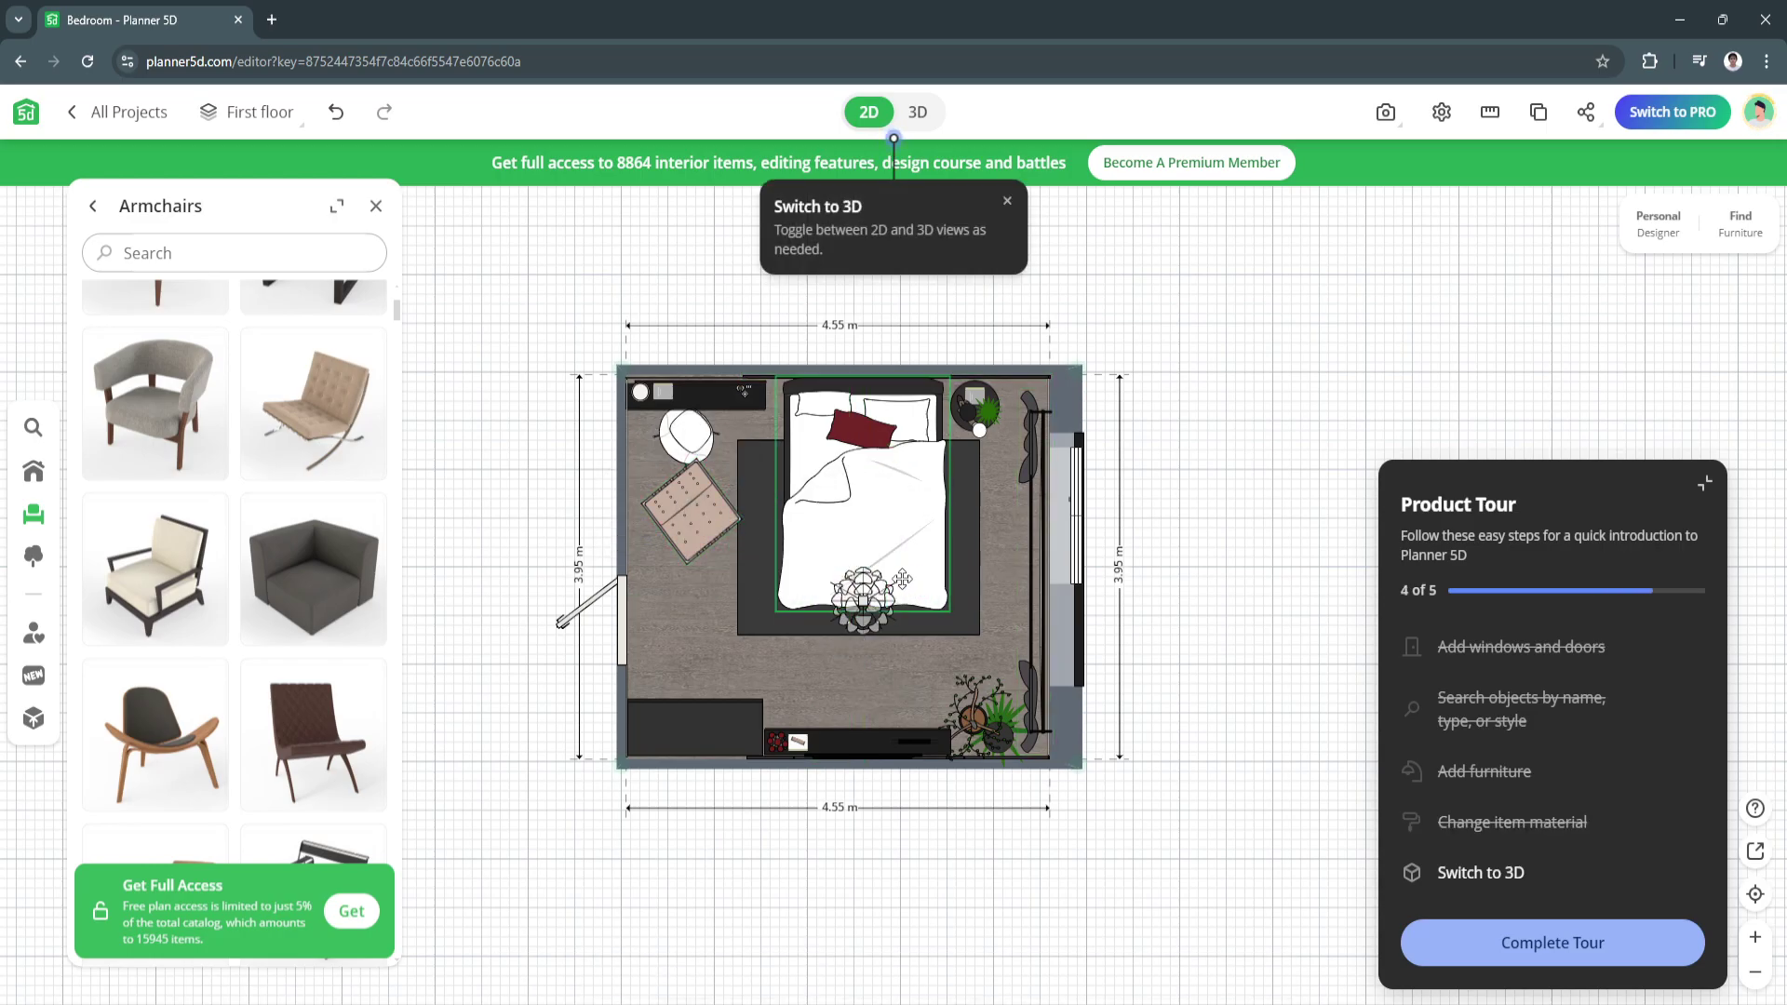
Position the armchair beside the bed on the left, angled at −49°, and review its materials
{"action": "left_click", "coordinate": [679, 519]}
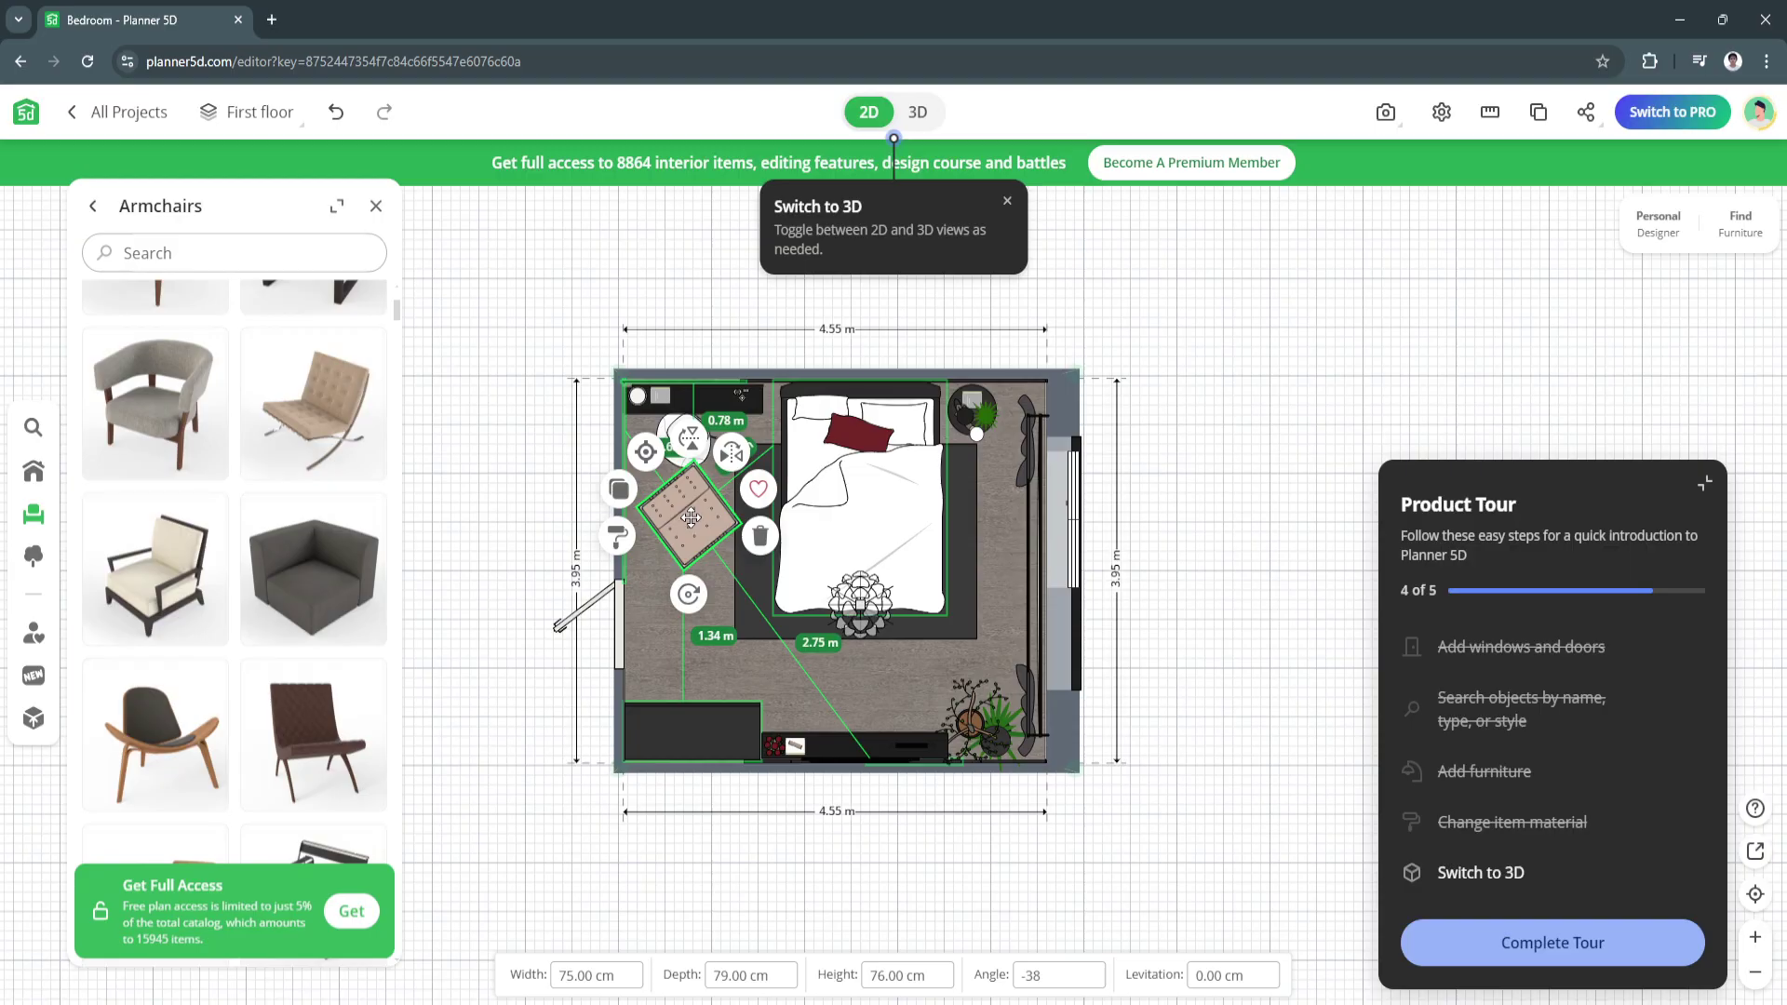
{"action": "left_click_drag", "start_coordinate": [680, 519], "coordinate": [686, 610]}
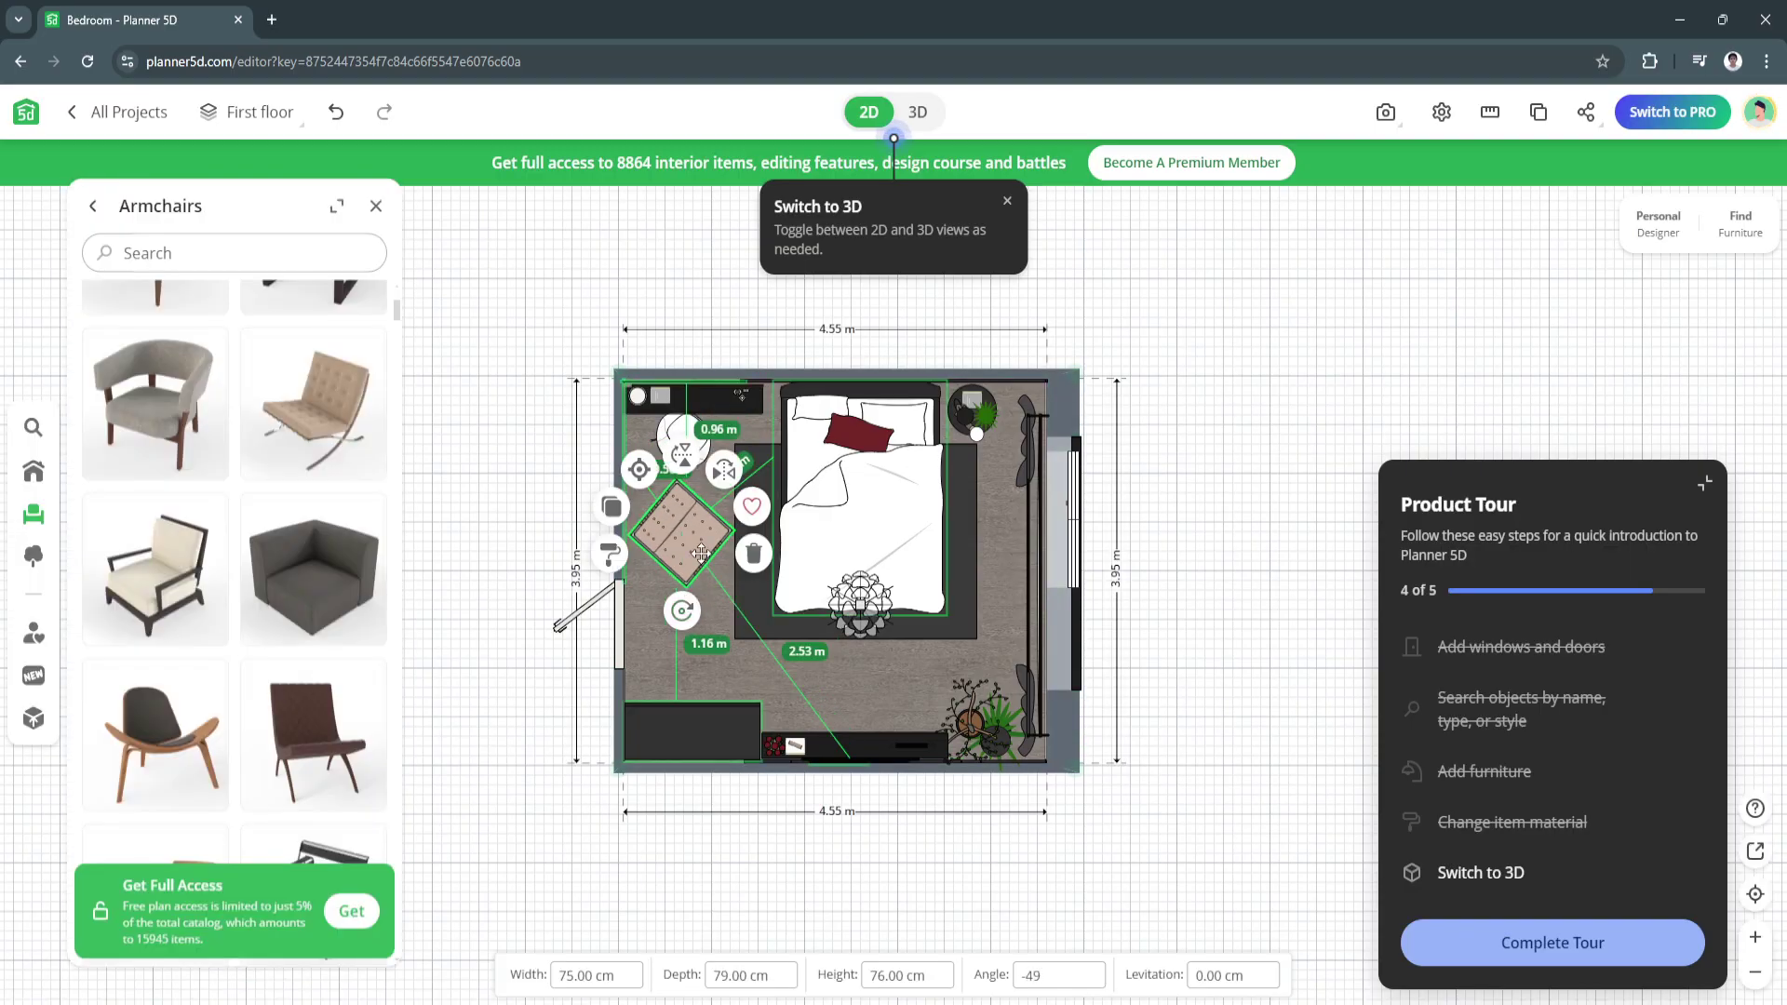
{"action": "left_click", "coordinate": [729, 477]}
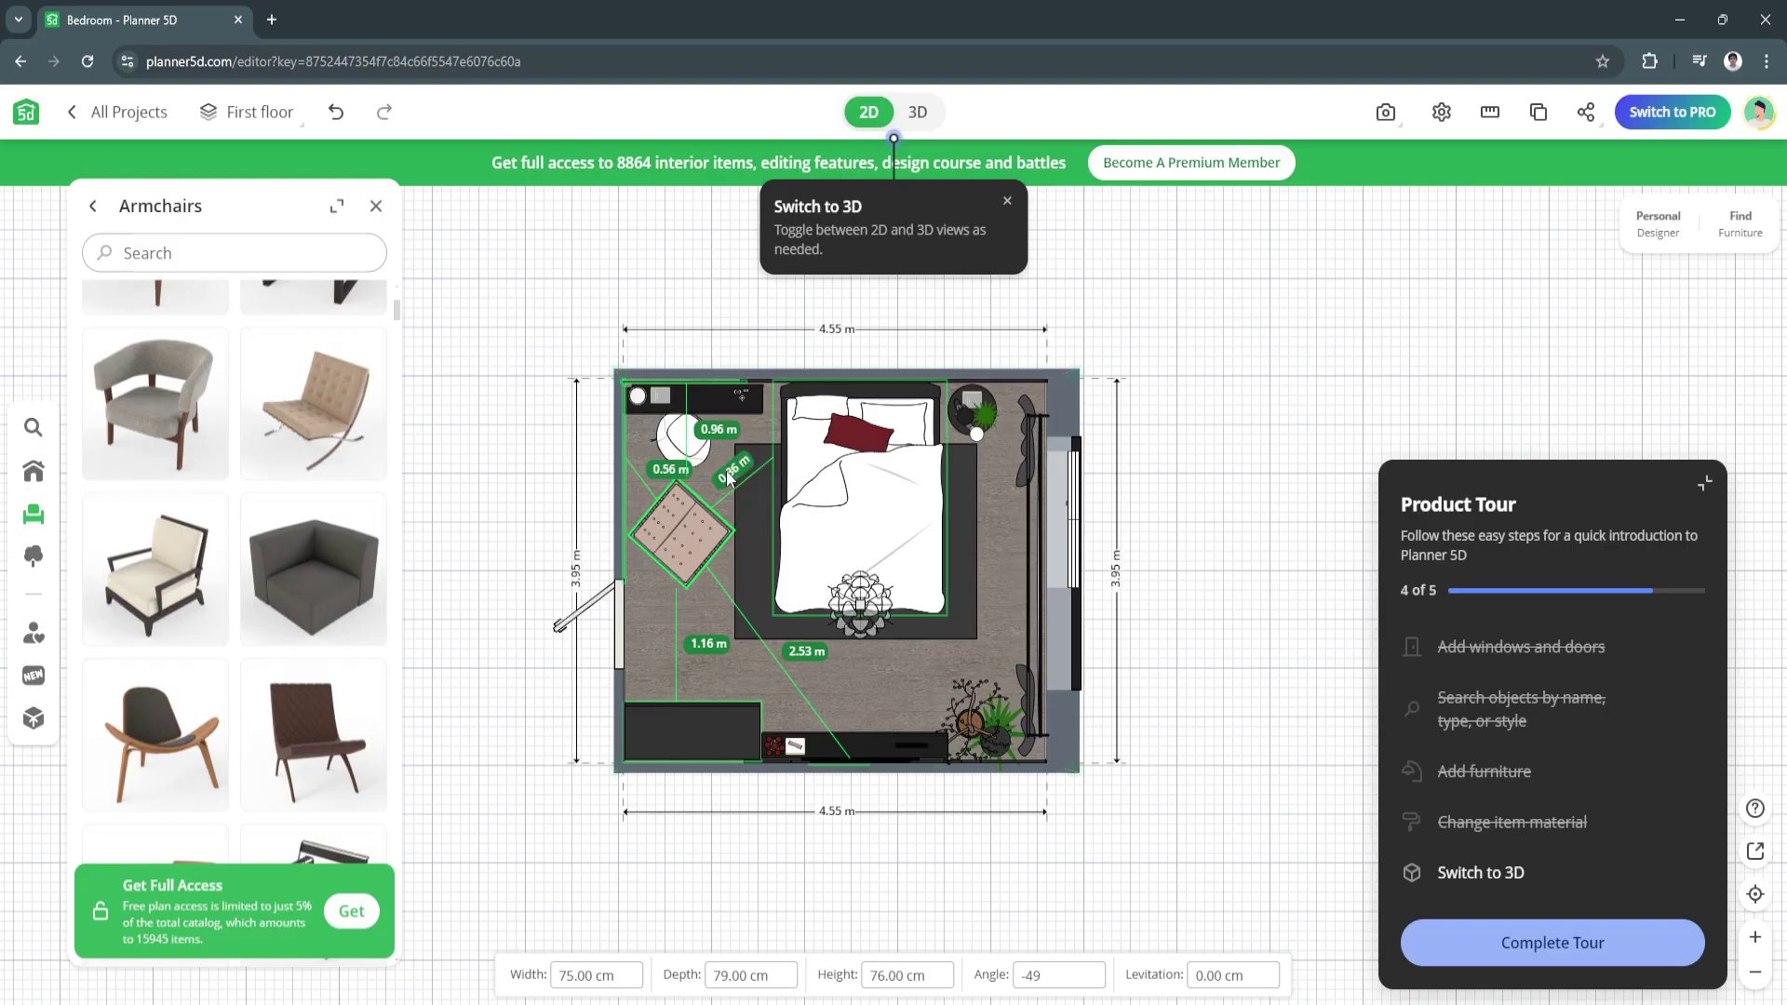
{"action": "left_click_drag", "start_coordinate": [729, 476], "coordinate": [729, 477]}
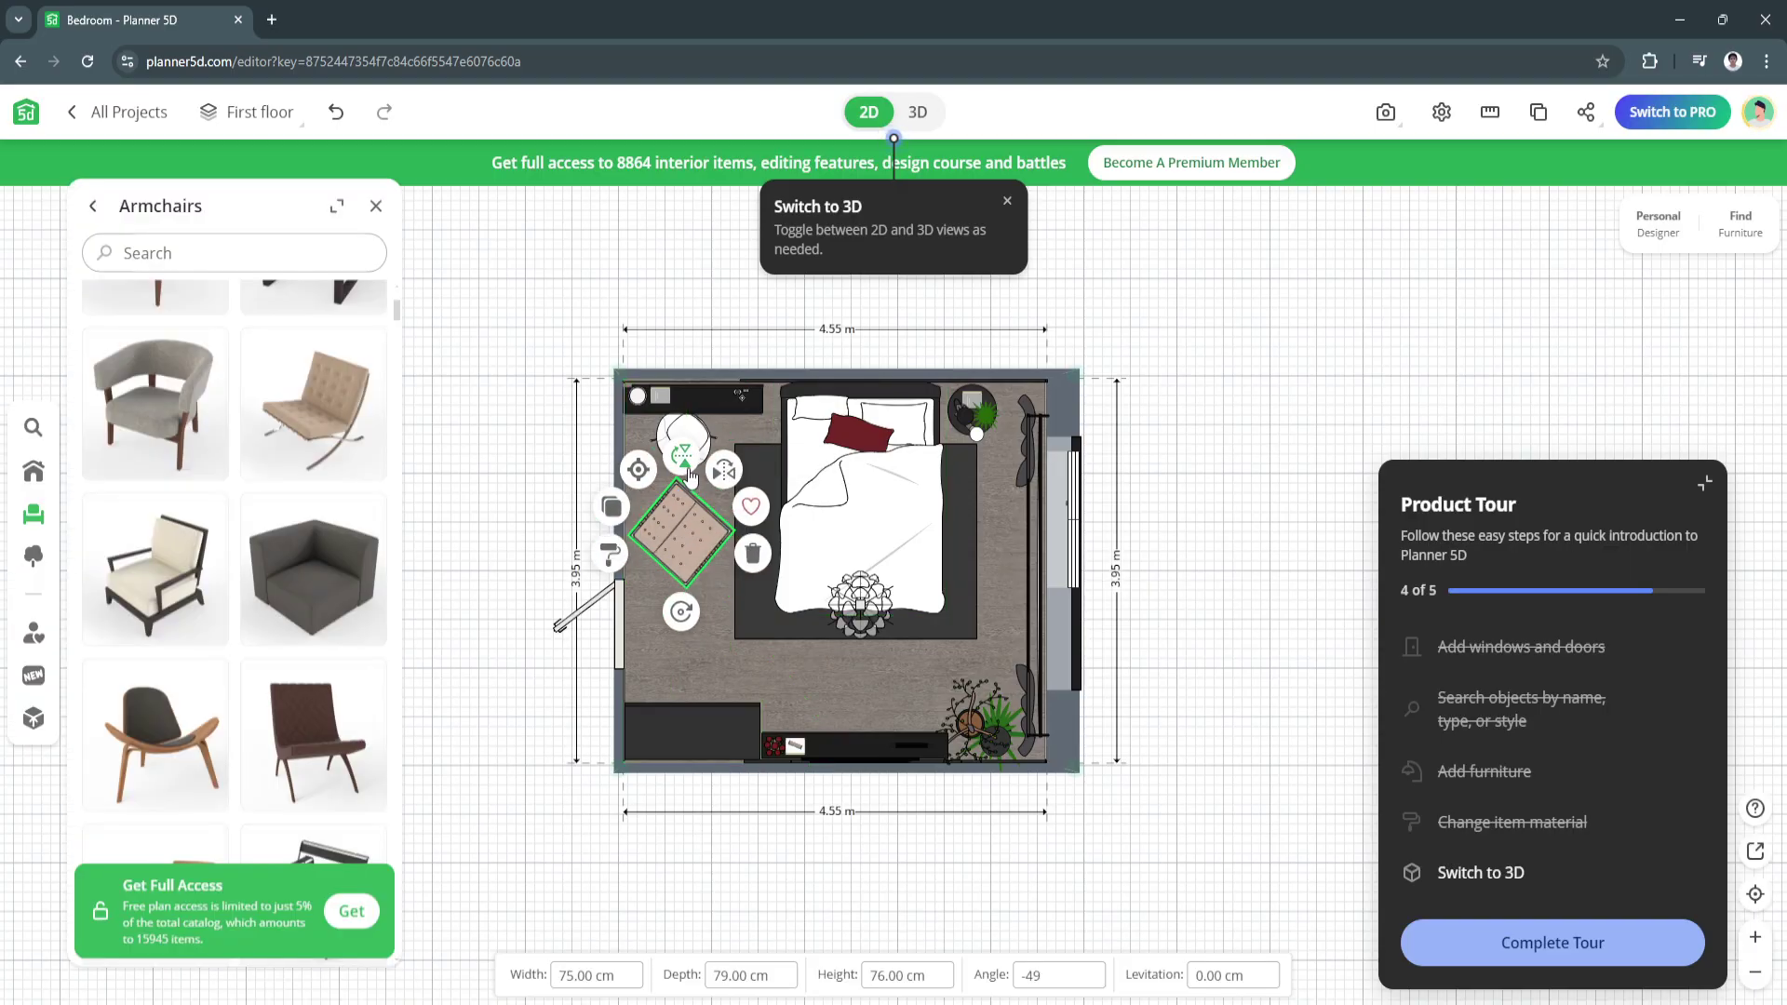
{"action": "left_click", "coordinate": [639, 473]}
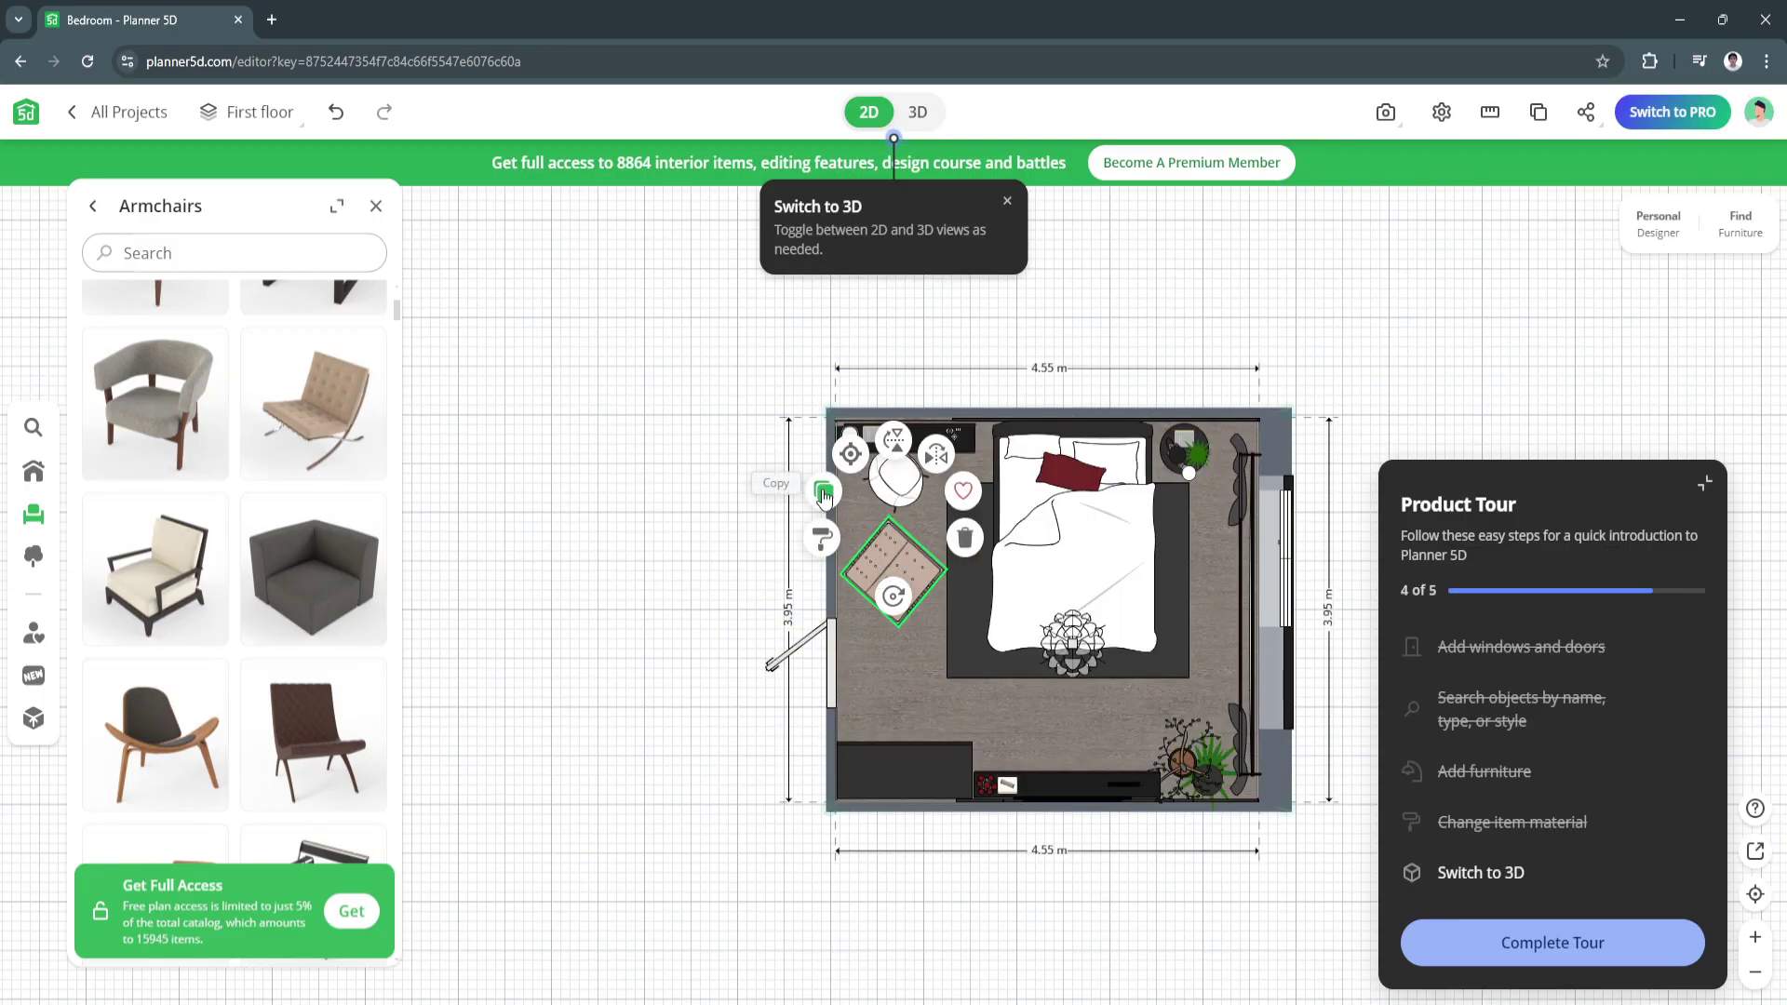
{"action": "left_click", "coordinate": [819, 539]}
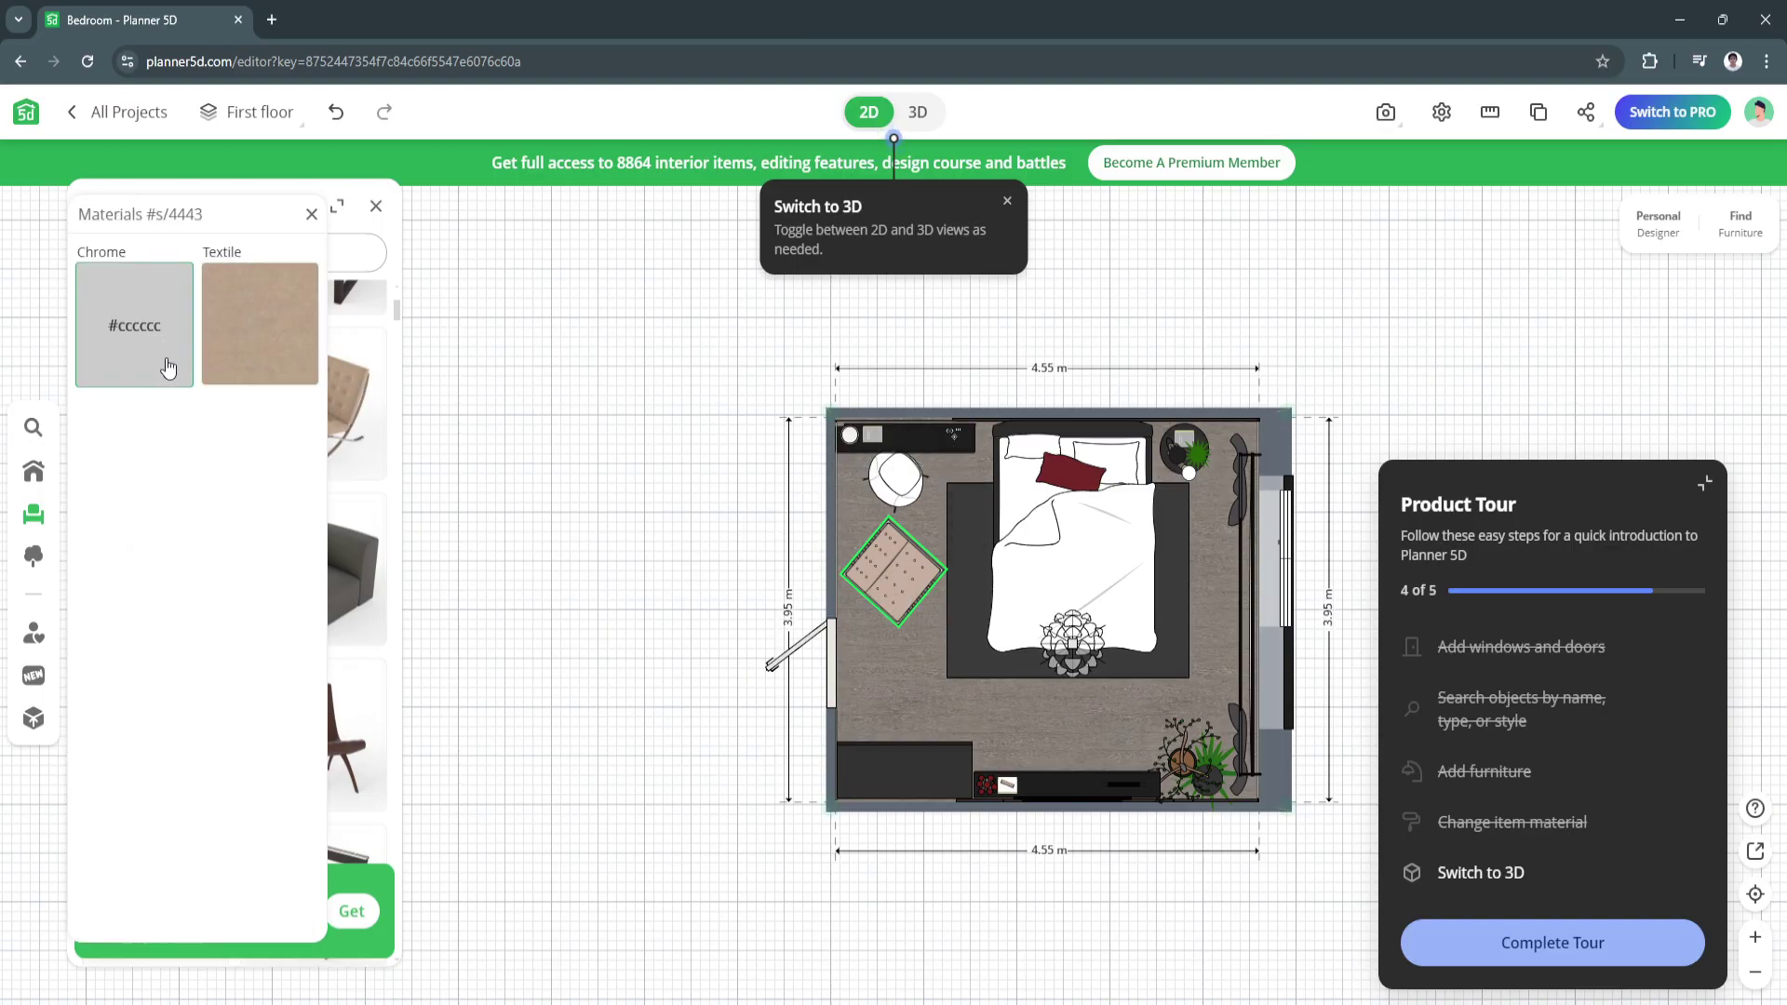
{"action": "left_click_drag", "start_coordinate": [908, 668], "coordinate": [873, 666]}
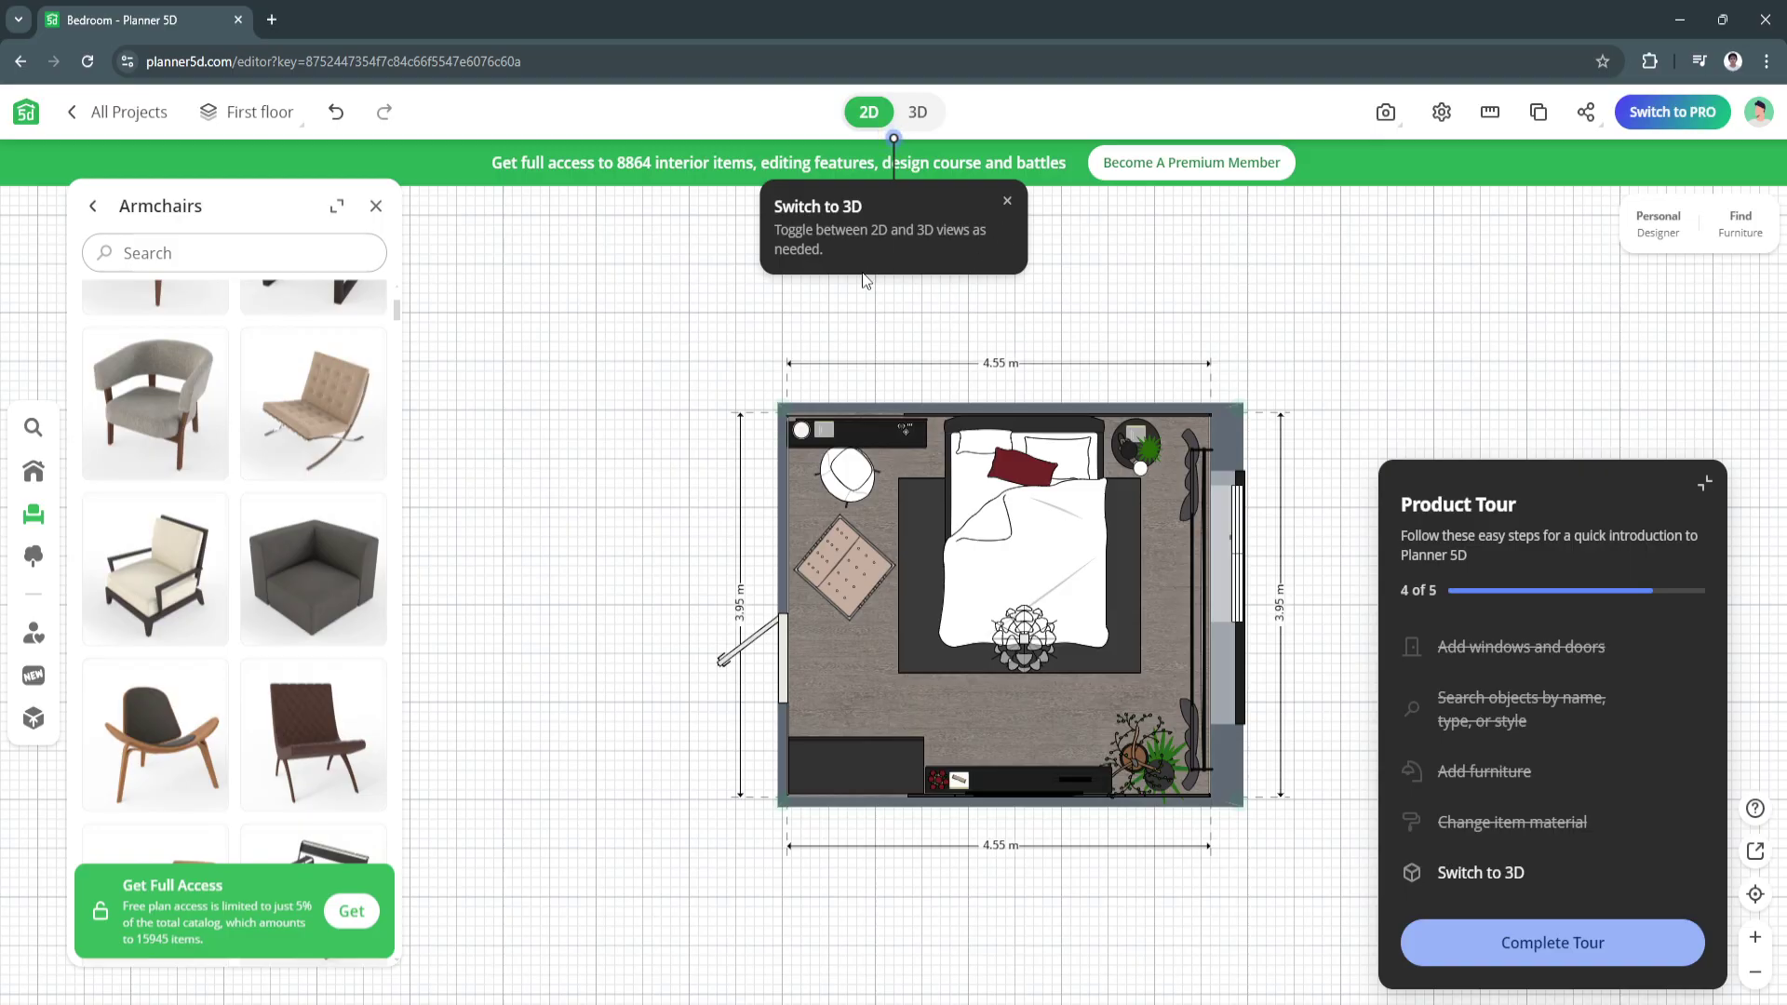
Switch the bedroom to 3D view, orbit around it, and collapse the product tour panel
{"action": "left_click", "coordinate": [914, 114]}
{"action": "scroll", "coordinate": [1044, 561], "scroll_direction": "up", "scroll_amount": 3}
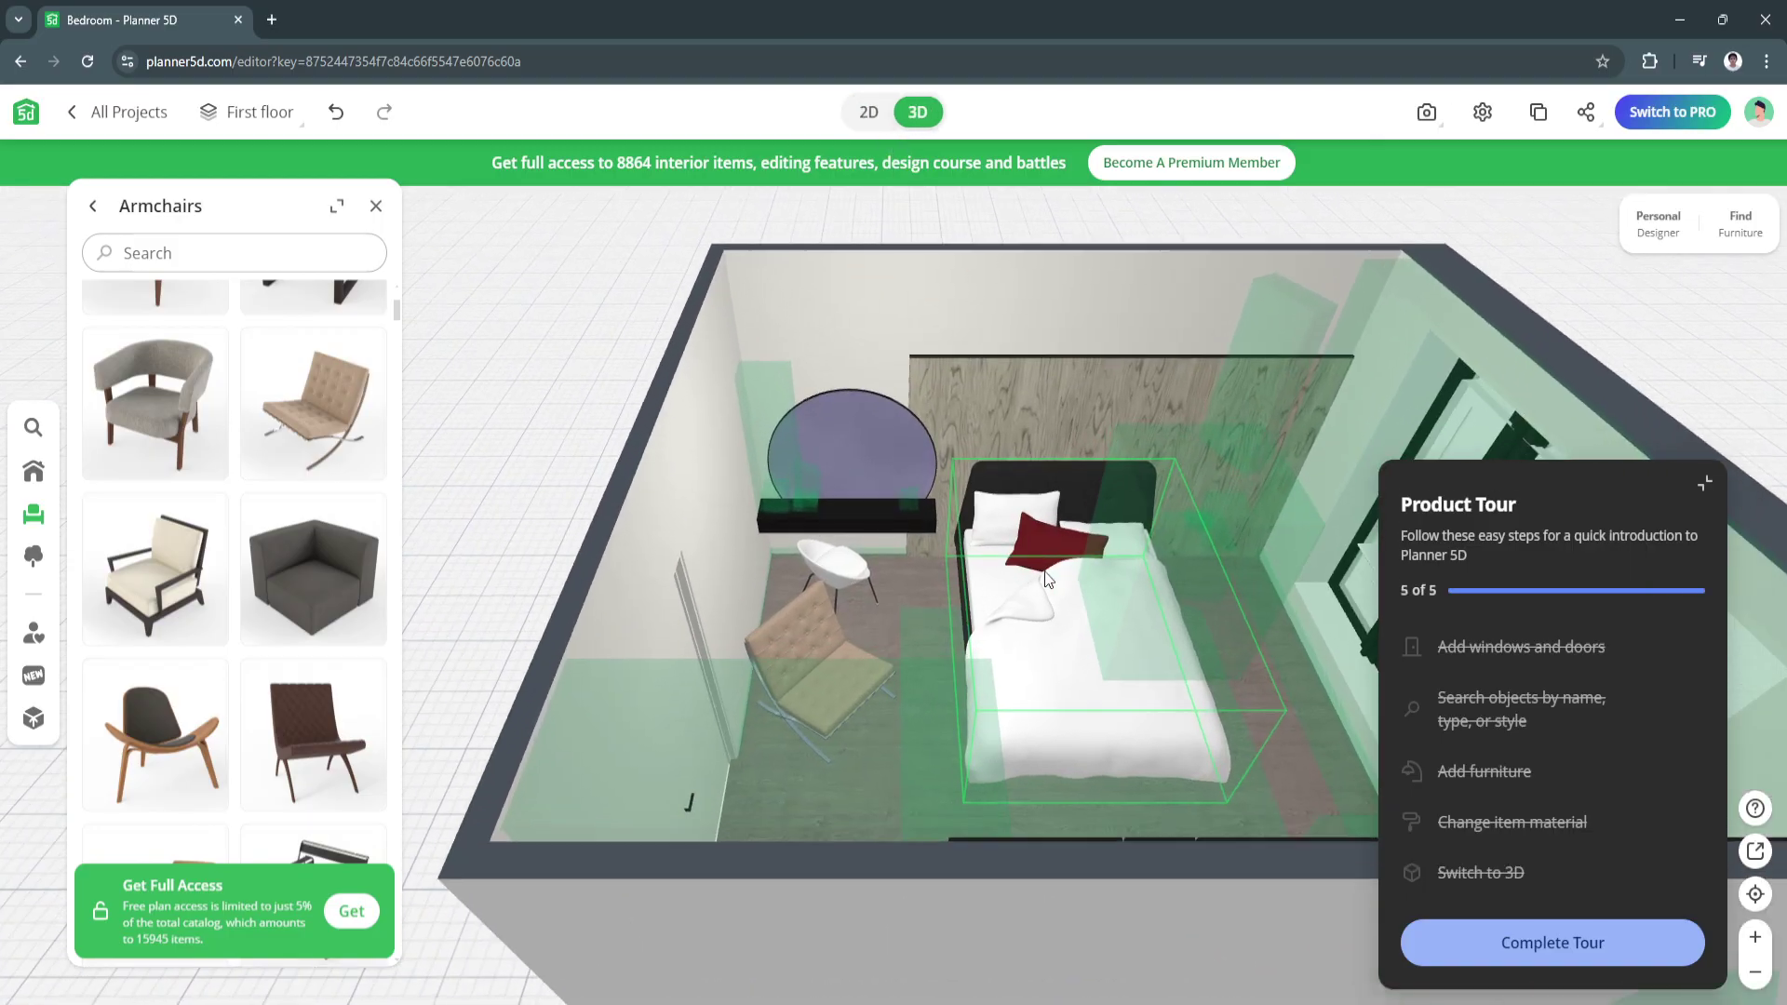
{"action": "scroll", "coordinate": [916, 550], "scroll_direction": "up", "scroll_amount": 3}
{"action": "left_click_drag", "start_coordinate": [919, 549], "coordinate": [1174, 520]}
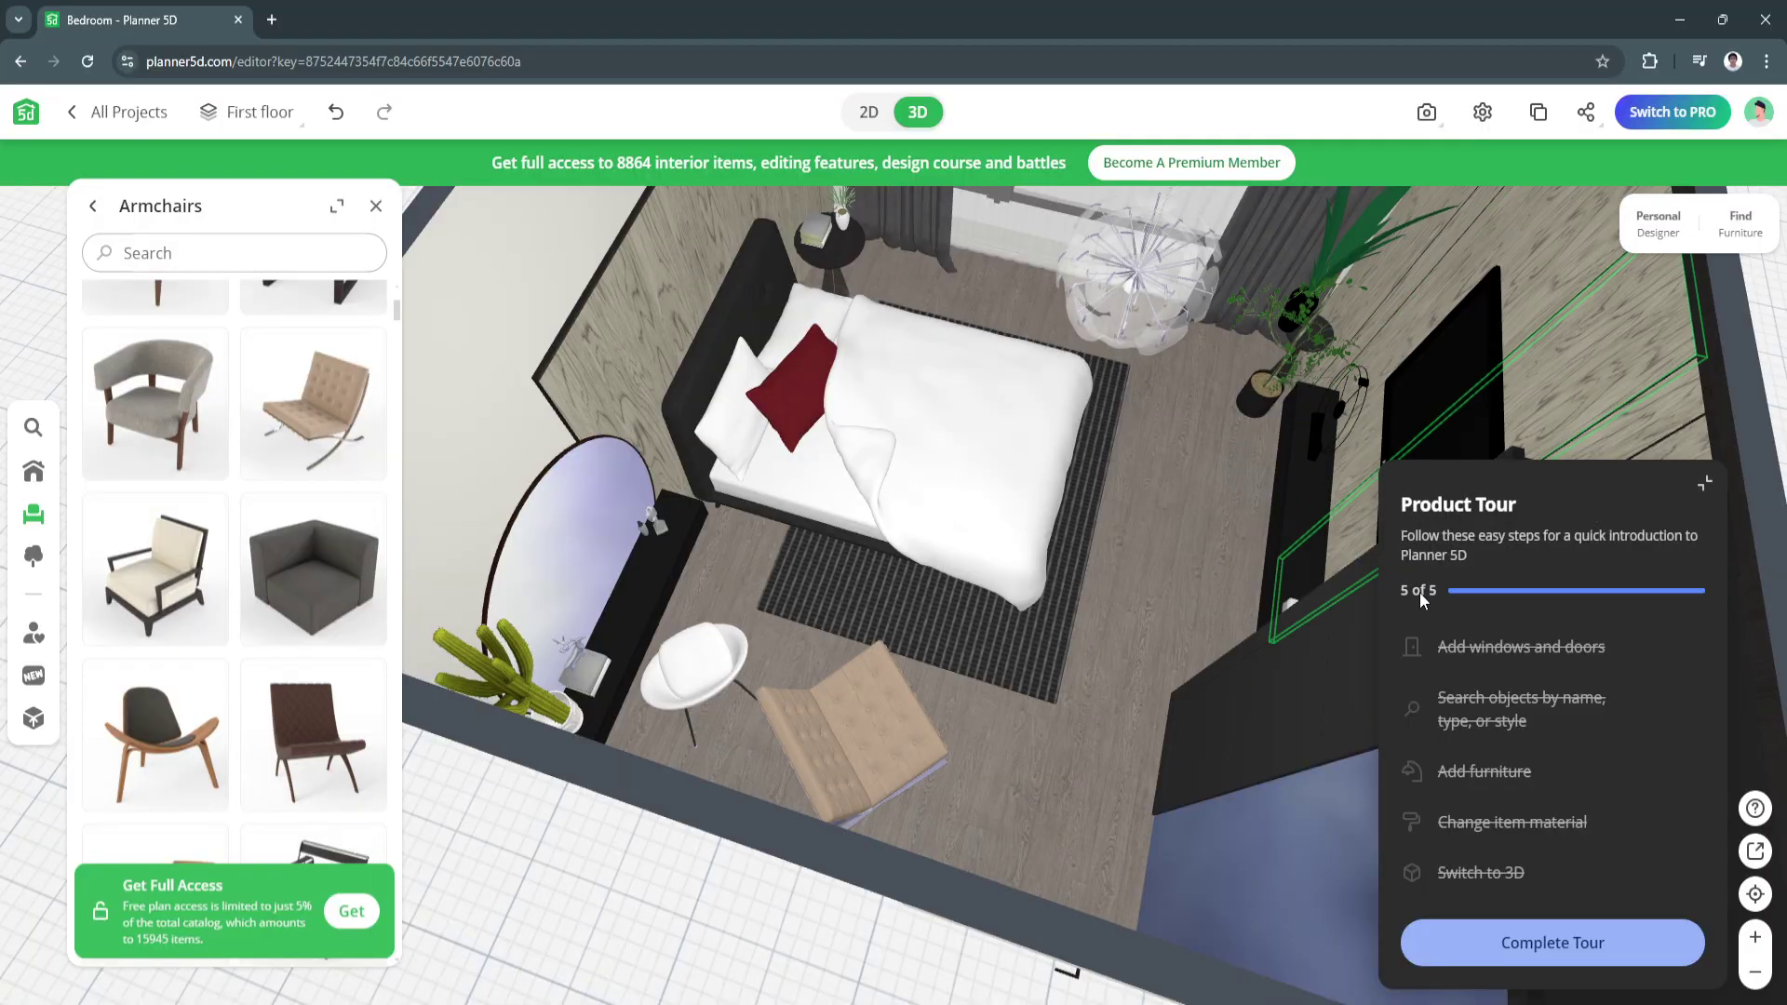
{"action": "left_click", "coordinate": [1705, 482]}
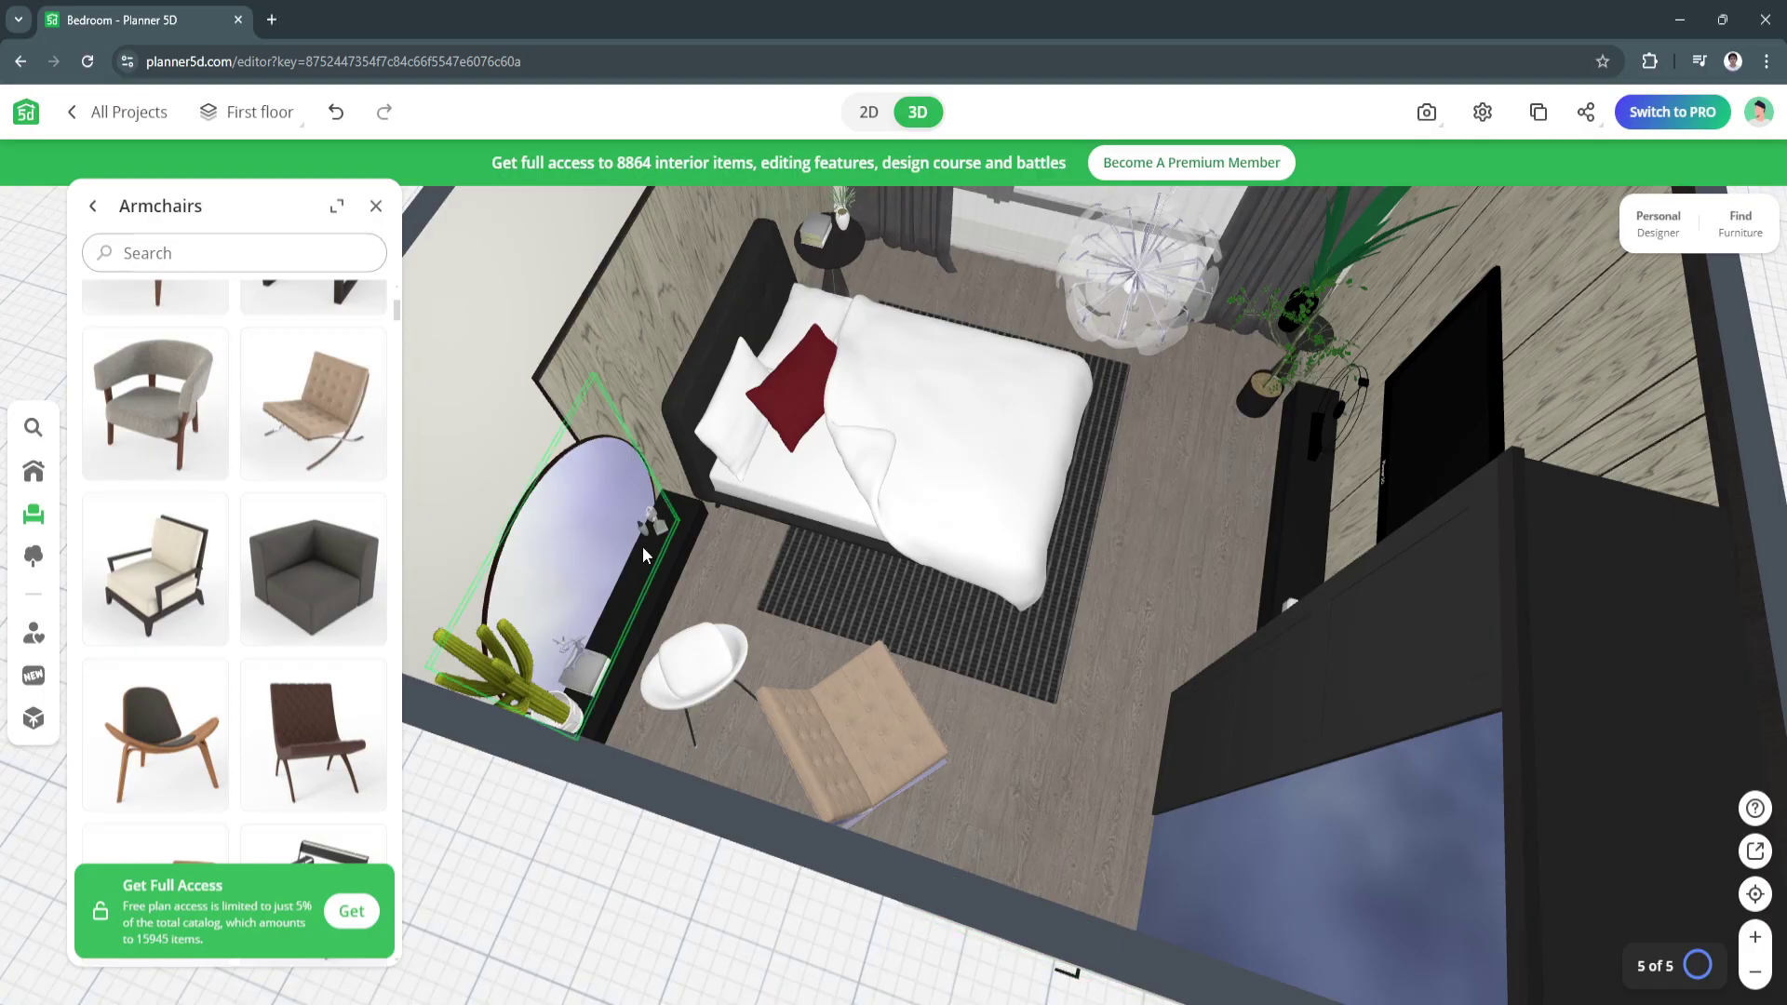
{"action": "left_click_drag", "start_coordinate": [918, 617], "coordinate": [438, 494]}
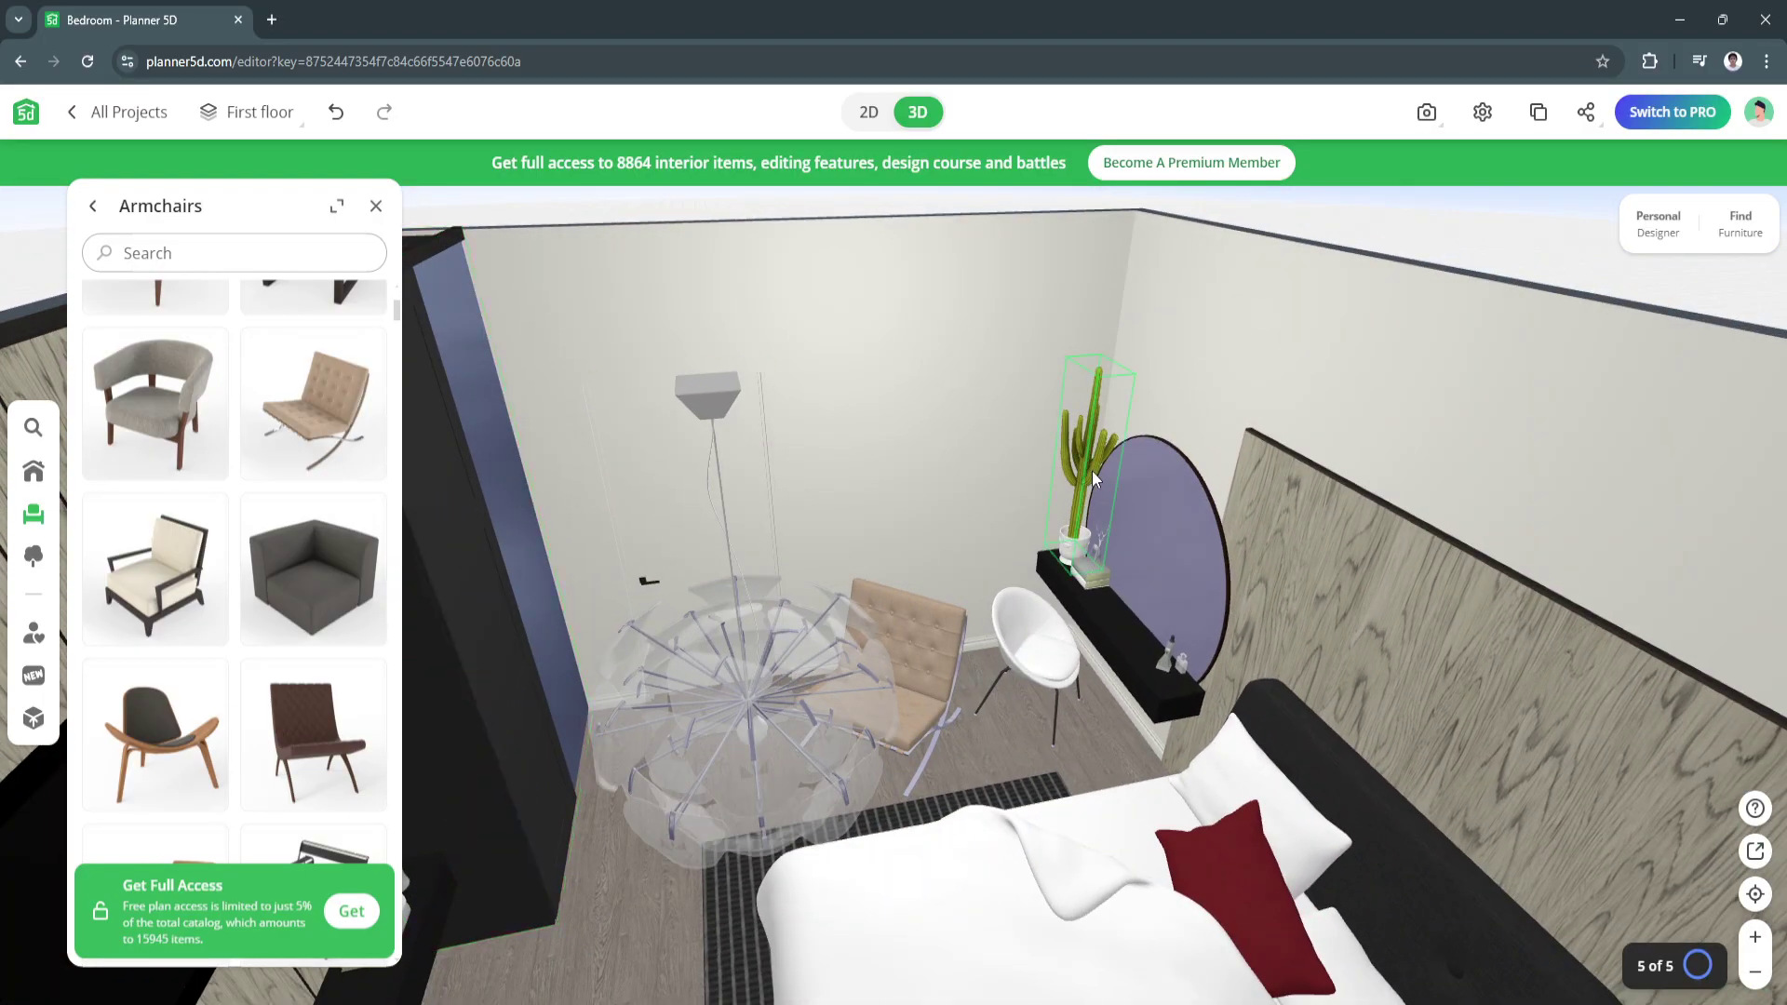
Delete the small object from the desk shelf
{"action": "left_click", "coordinate": [1091, 481]}
{"action": "left_click", "coordinate": [1098, 573]}
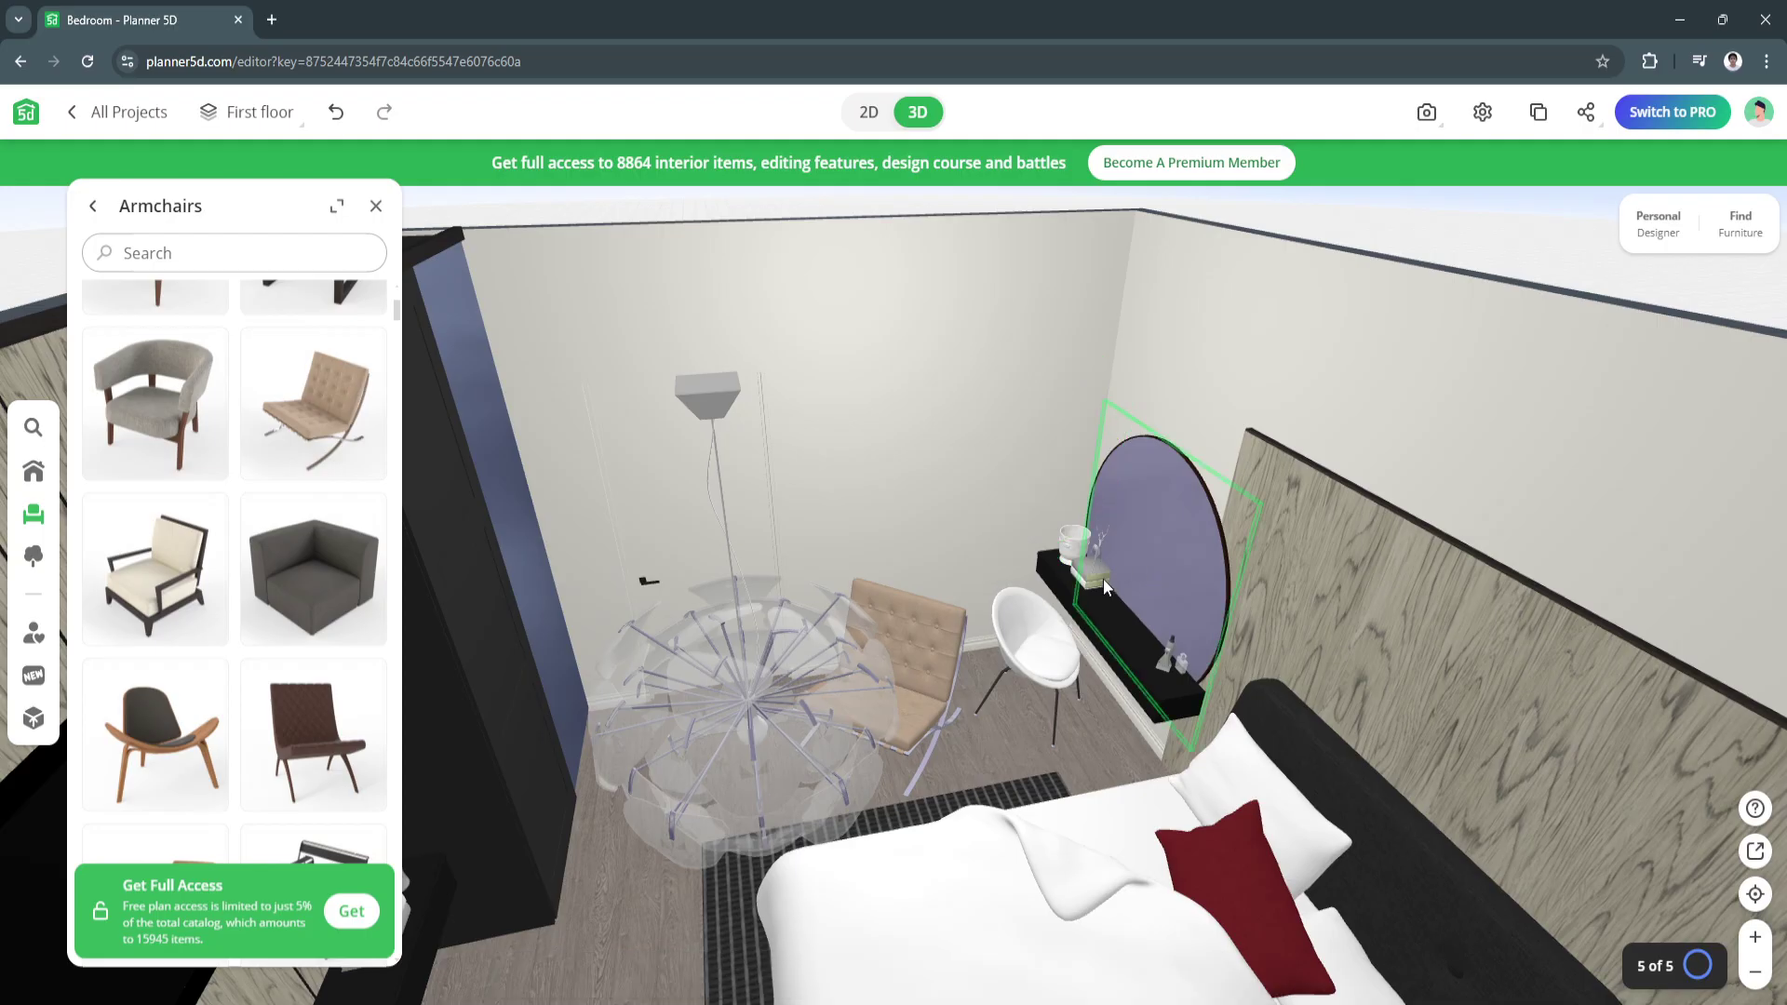
{"action": "left_click", "coordinate": [1150, 603]}
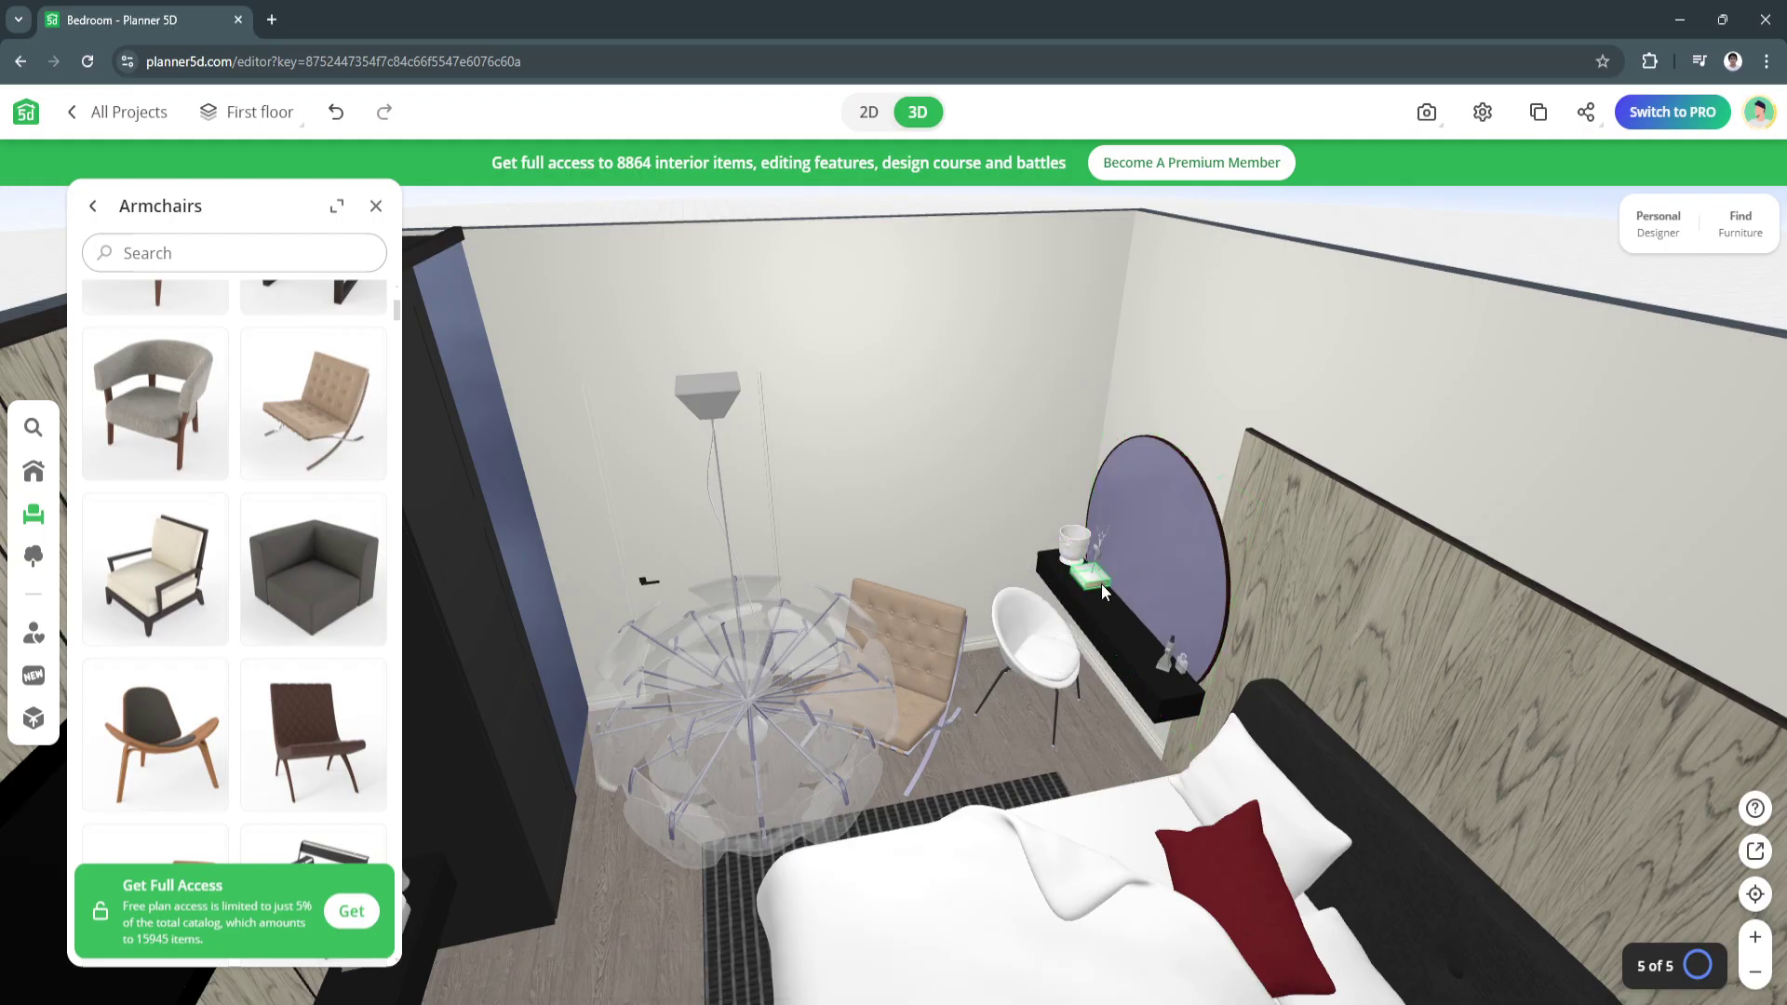
{"action": "left_click", "coordinate": [1102, 584]}
{"action": "left_click", "coordinate": [1160, 603]}
{"action": "left_click", "coordinate": [94, 208]}
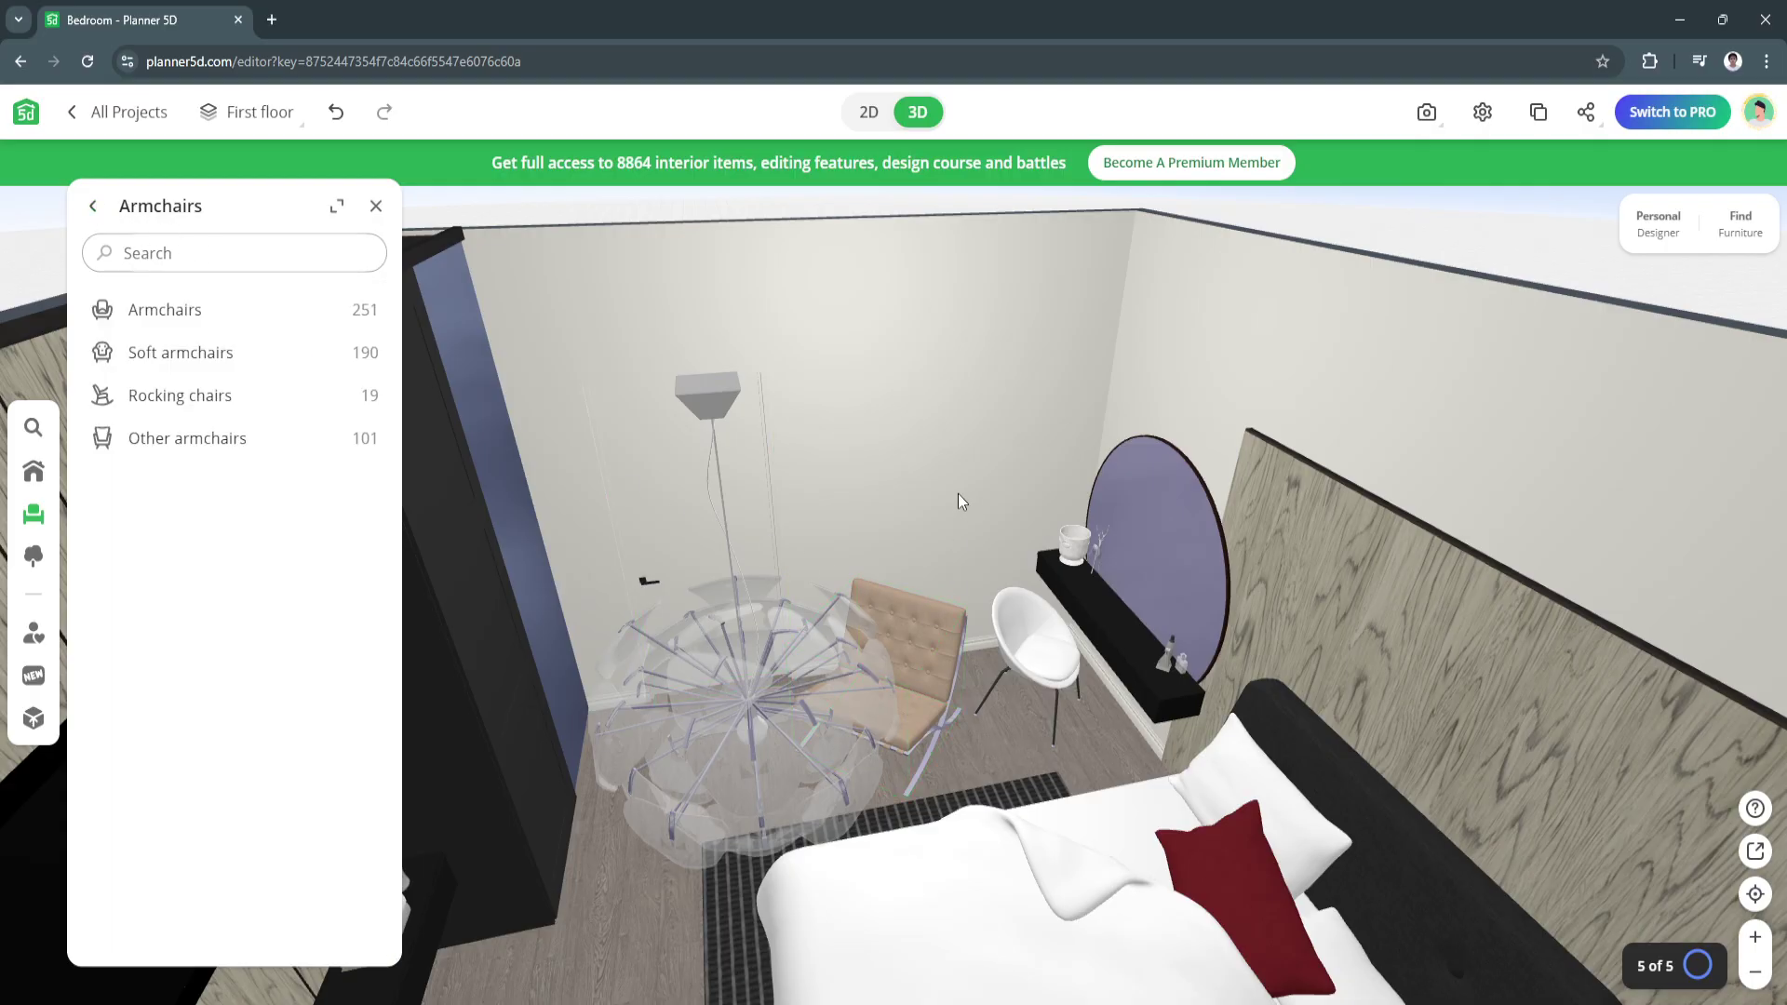
Delete the curtains and both parts of the old window from the bedroom's back wall
{"action": "left_click_drag", "start_coordinate": [958, 493], "coordinate": [1349, 492]}
{"action": "left_click", "coordinate": [1204, 410]}
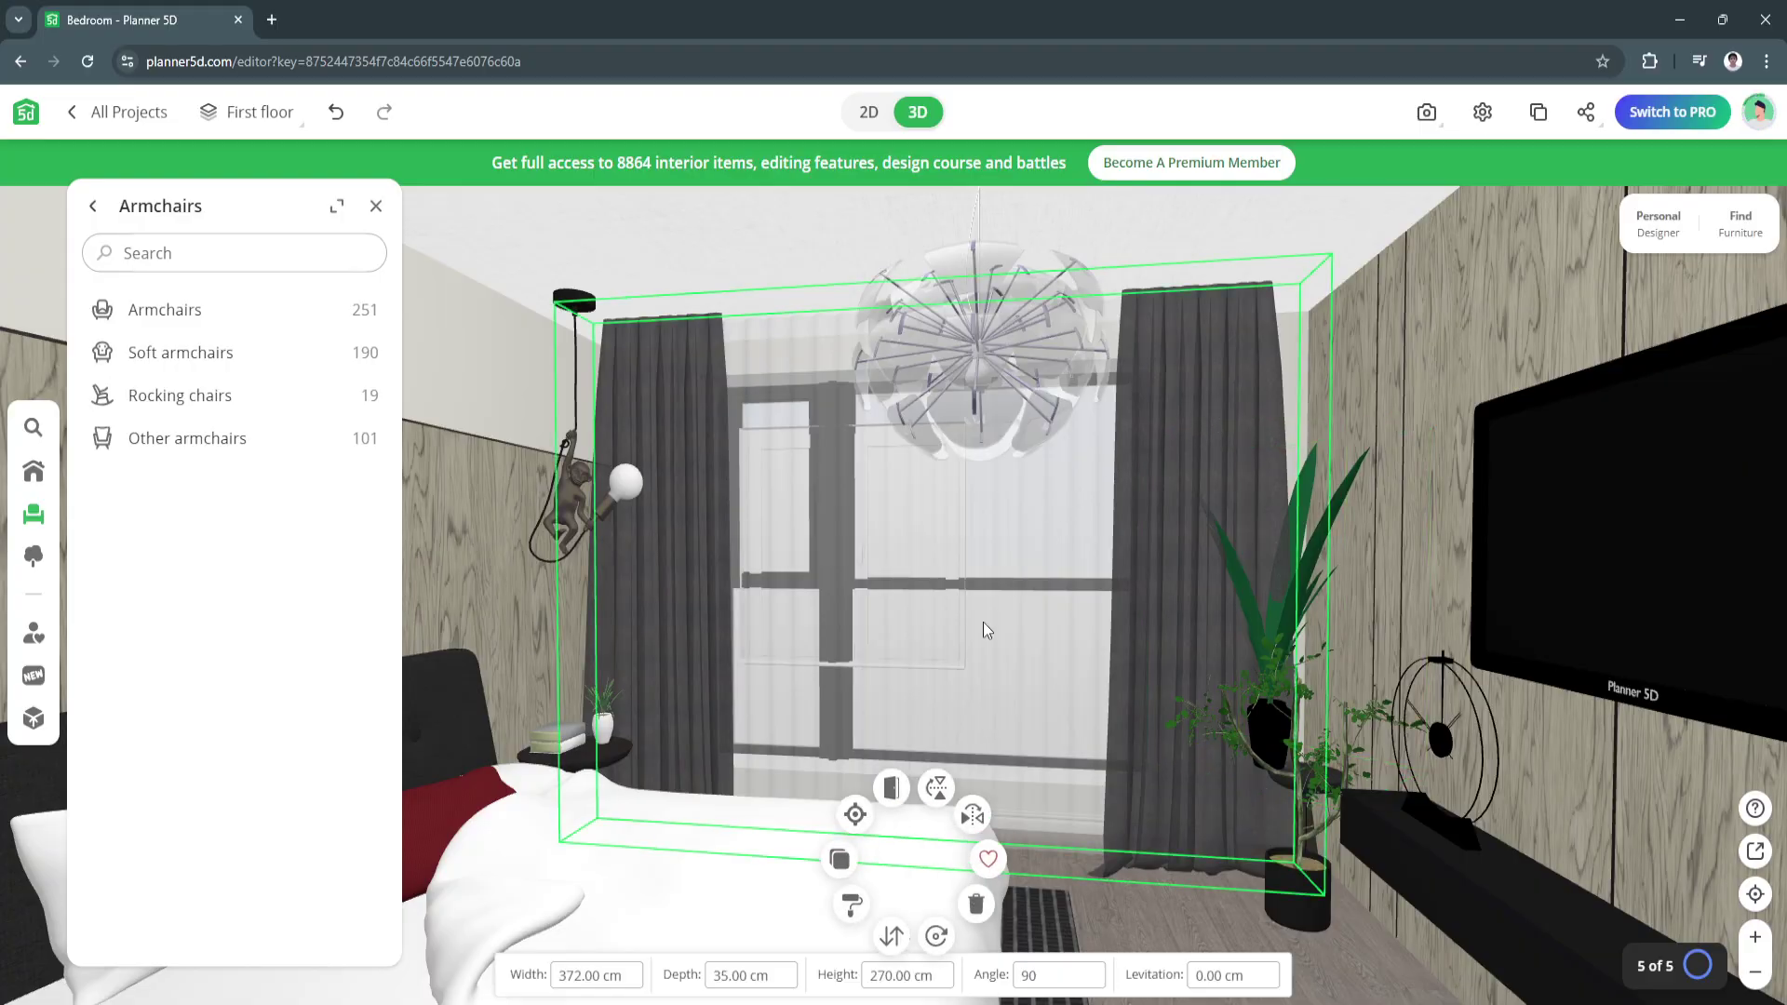
{"action": "left_click", "coordinate": [976, 905]}
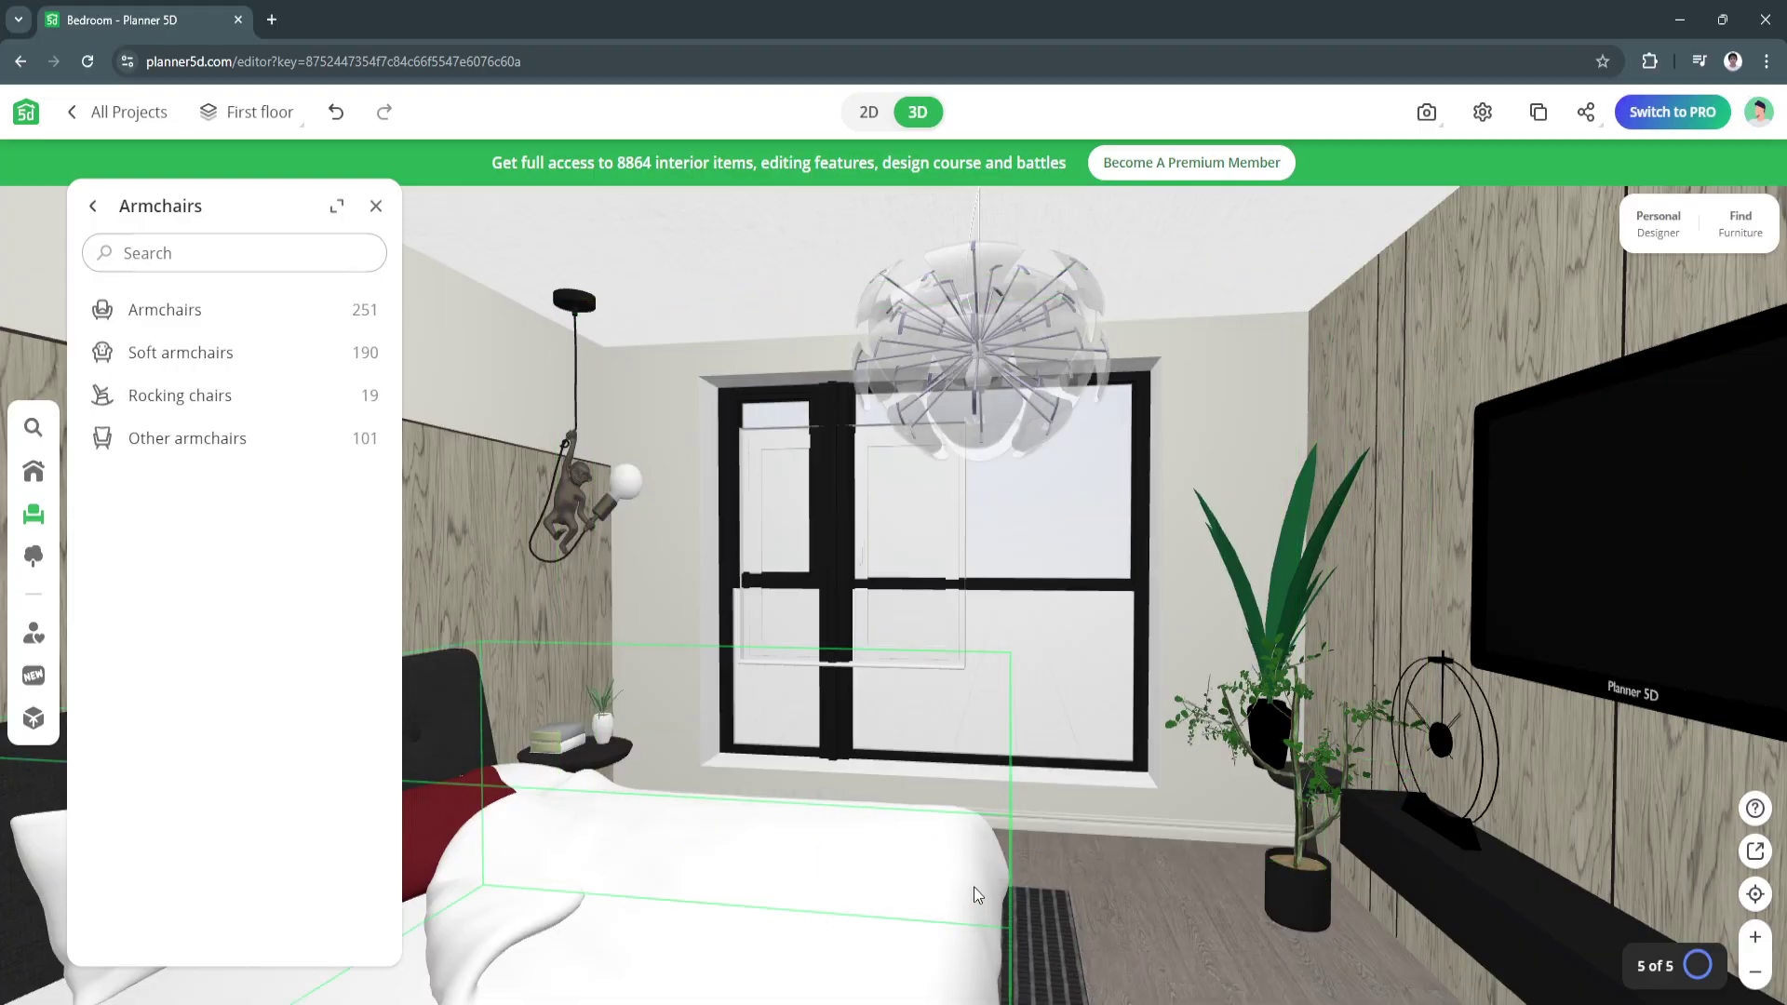
{"action": "left_click", "coordinate": [862, 540]}
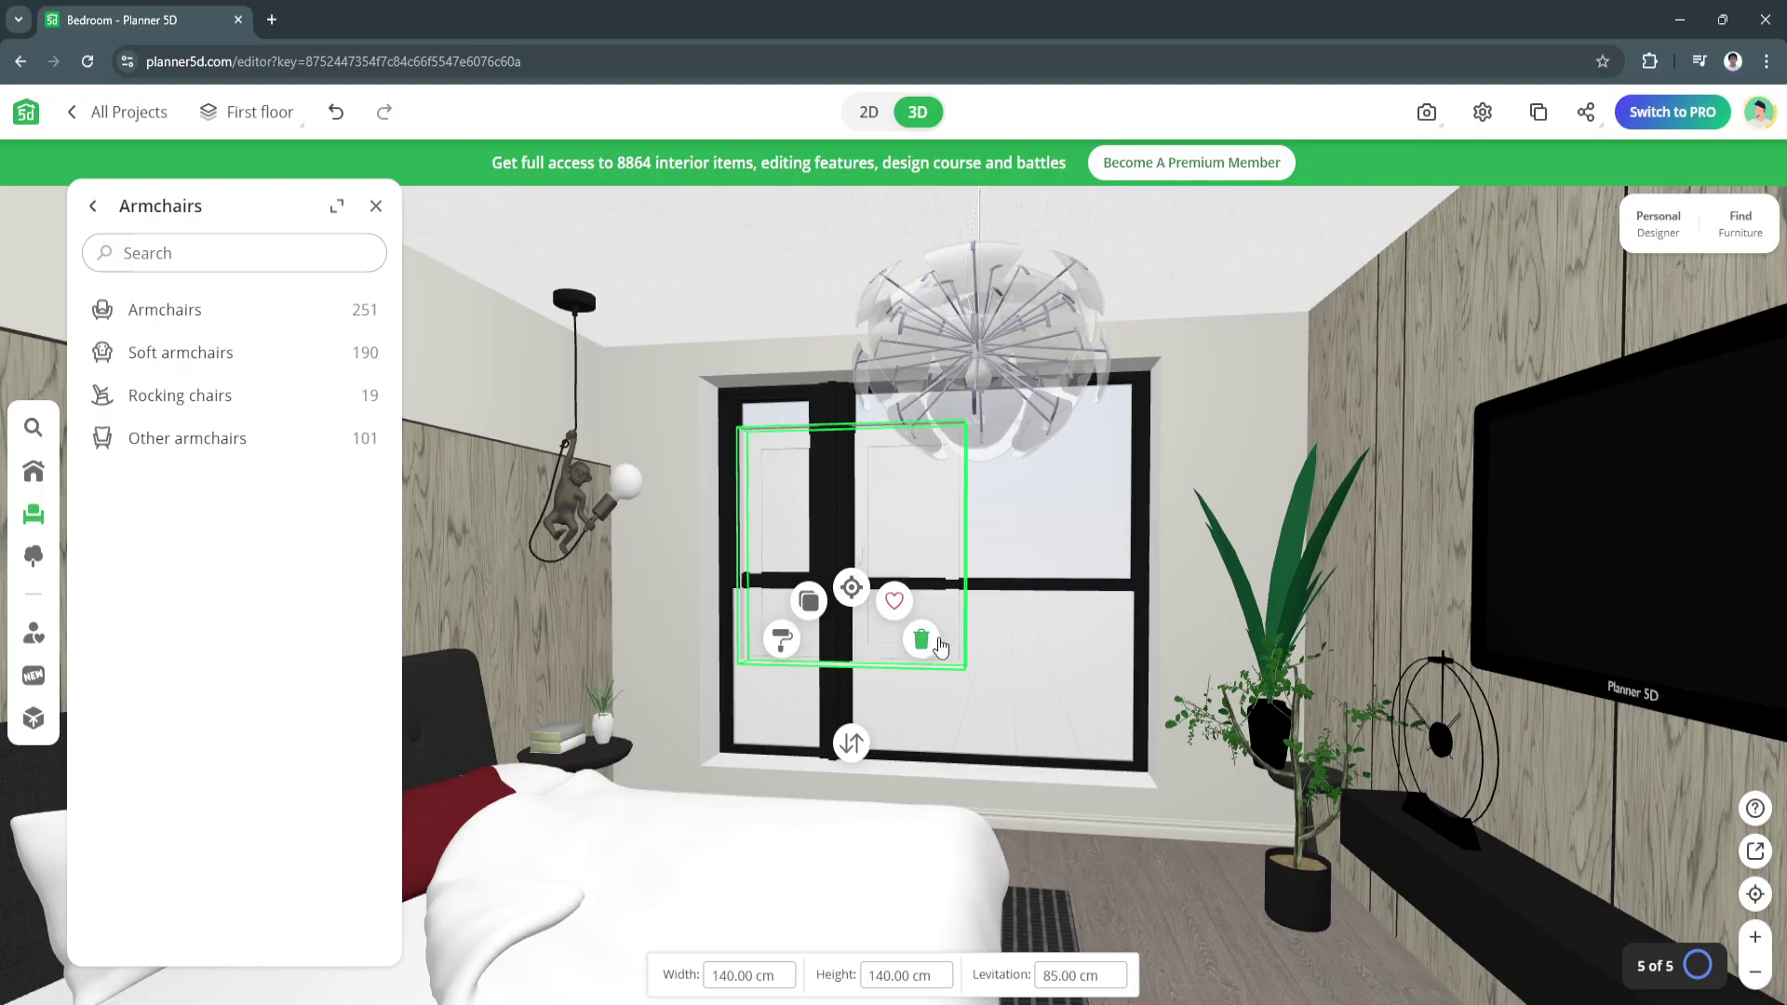
{"action": "left_click", "coordinate": [922, 638]}
{"action": "left_click", "coordinate": [1003, 560]}
{"action": "left_click", "coordinate": [994, 738]}
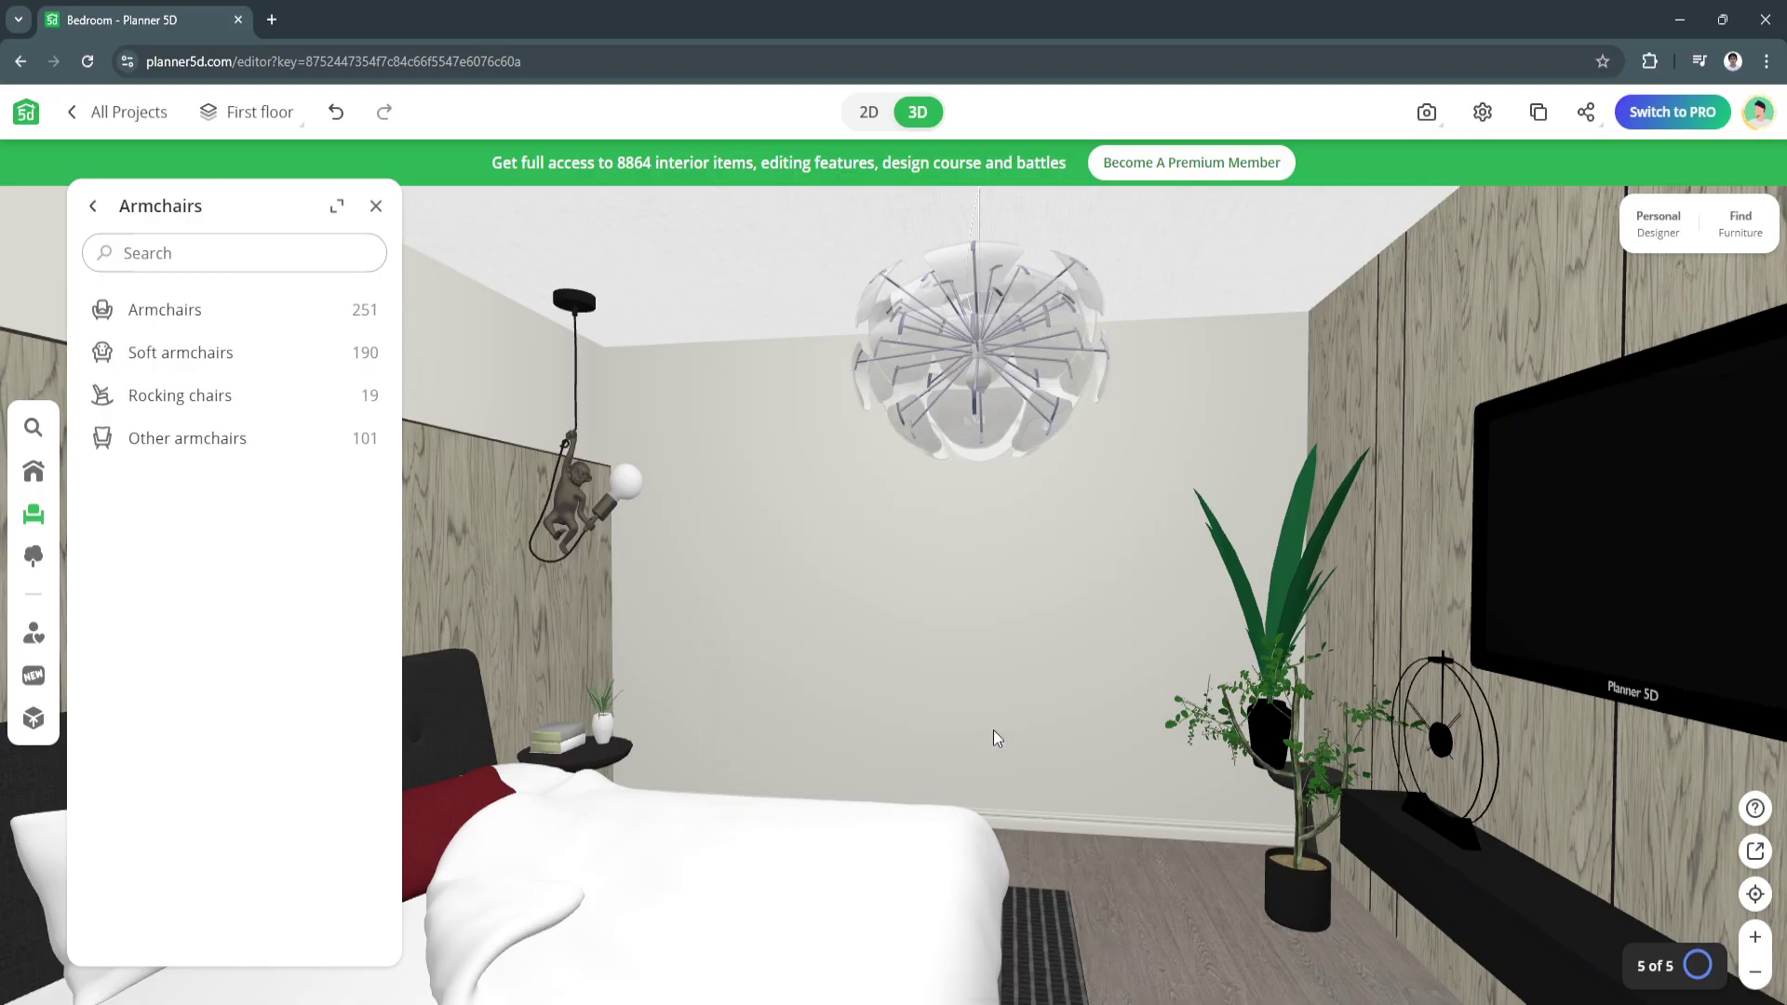
Search the catalogue for 'w' and add the black two-pane window to the back wall
{"action": "left_click", "coordinate": [156, 254]}
{"action": "type", "text": "windows"}
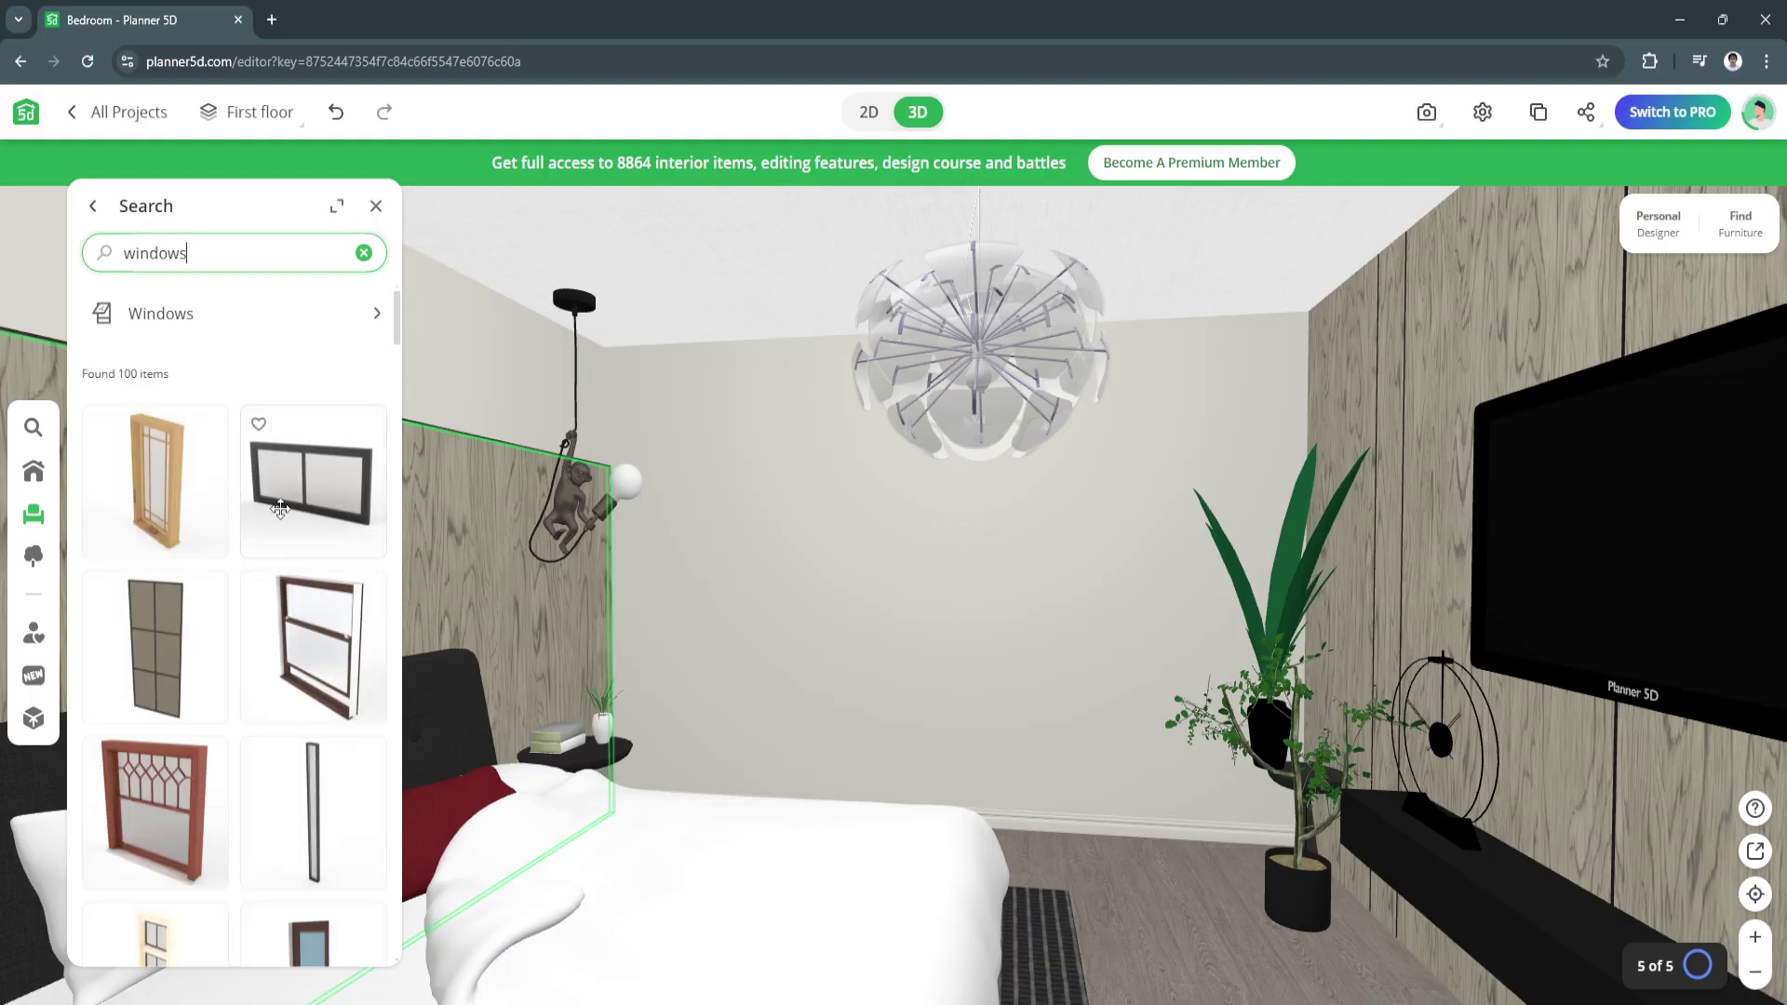
{"action": "left_click", "coordinate": [280, 508]}
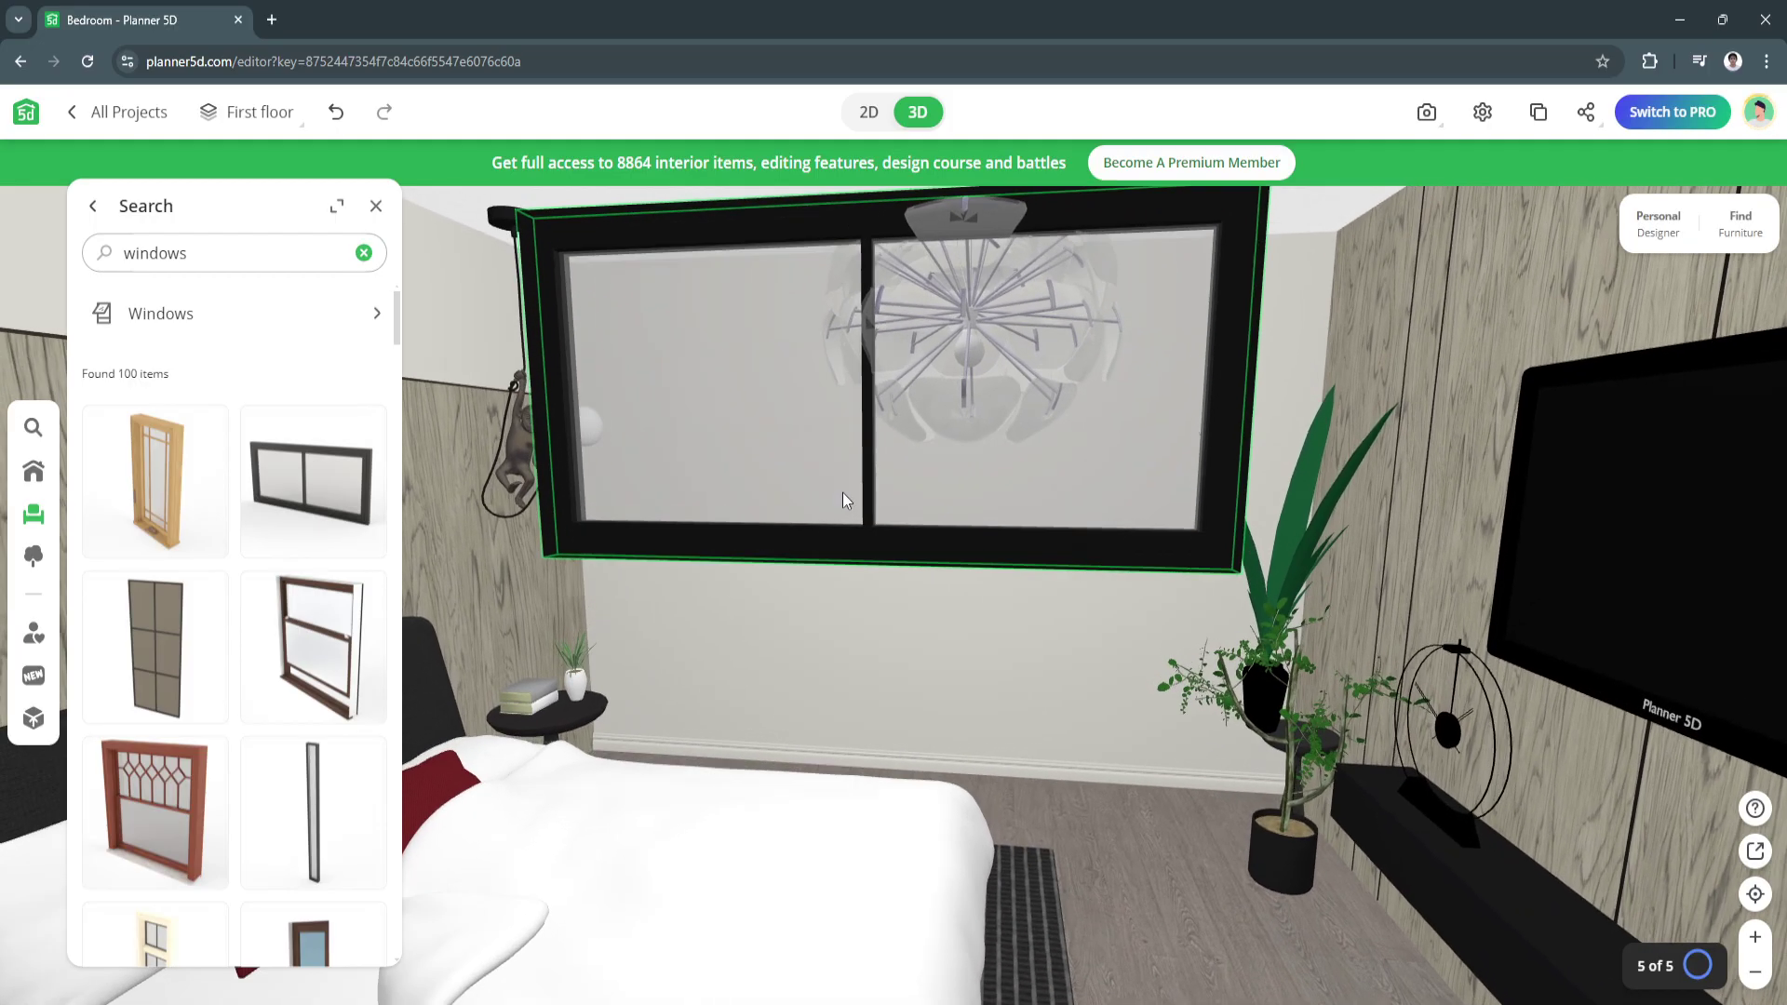
Slide the 152 cm window along the wall behind the chandelier and show the 2D plan
{"action": "left_click", "coordinate": [812, 513]}
{"action": "left_click_drag", "start_coordinate": [867, 539], "coordinate": [880, 483]}
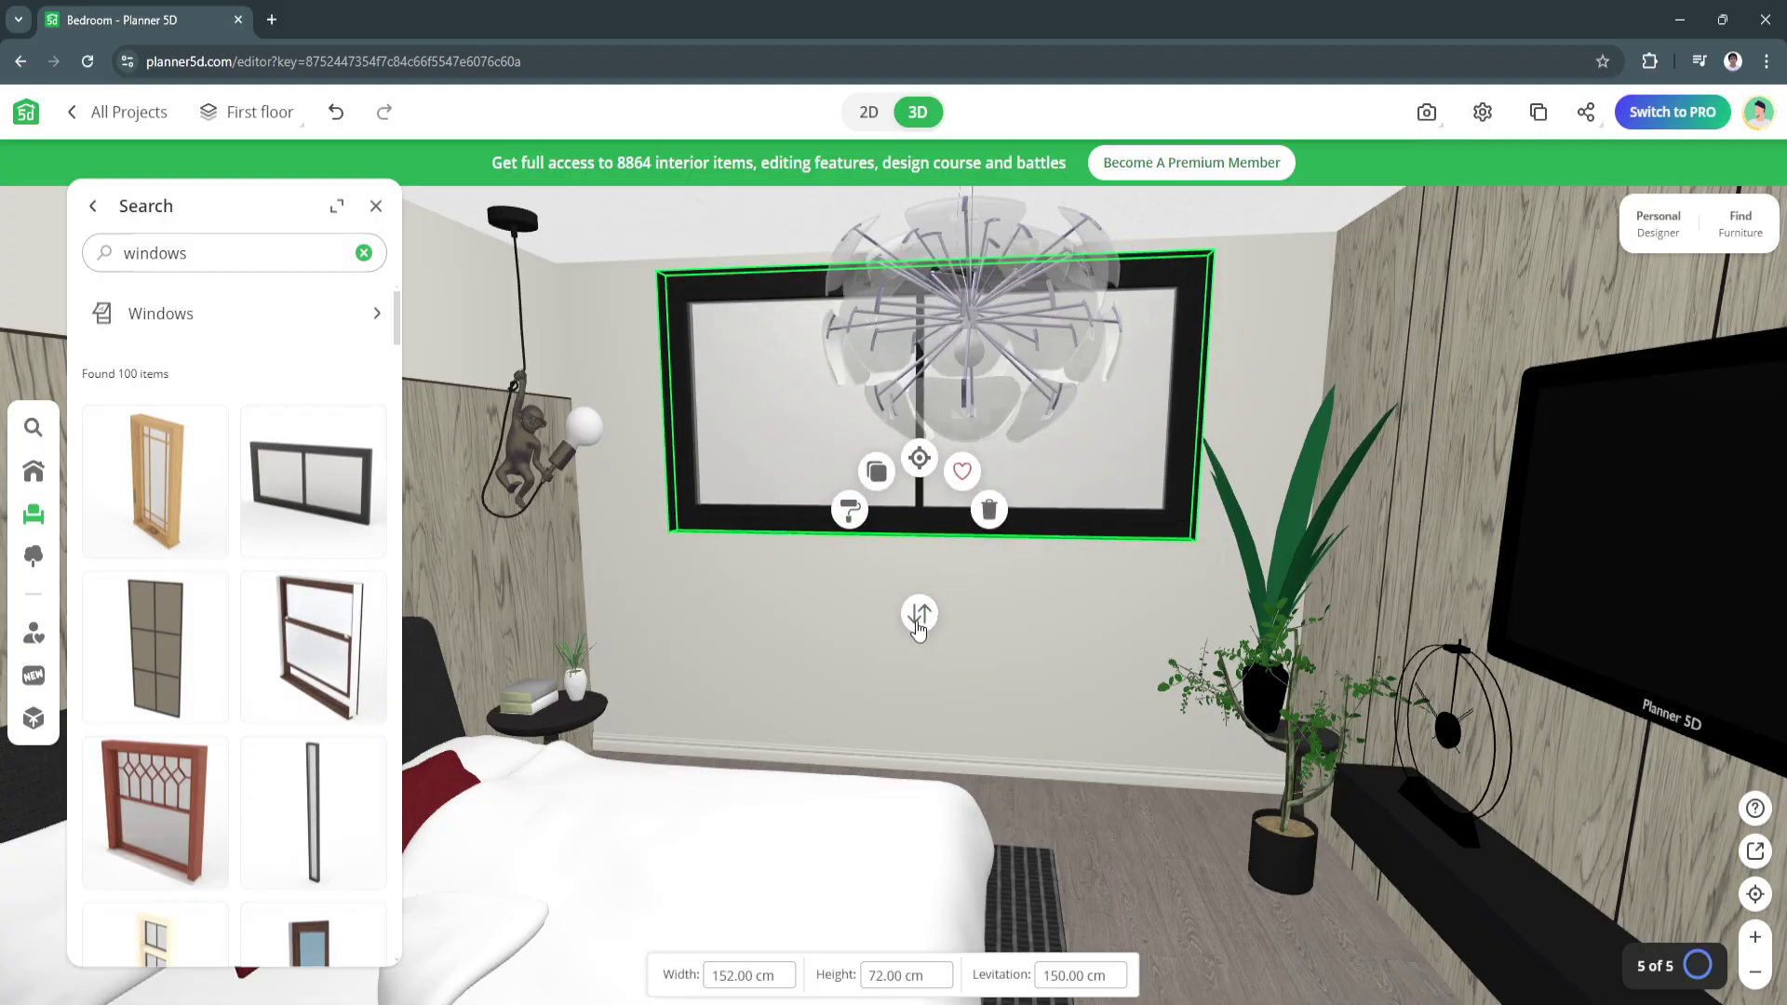
{"action": "left_click", "coordinate": [861, 116]}
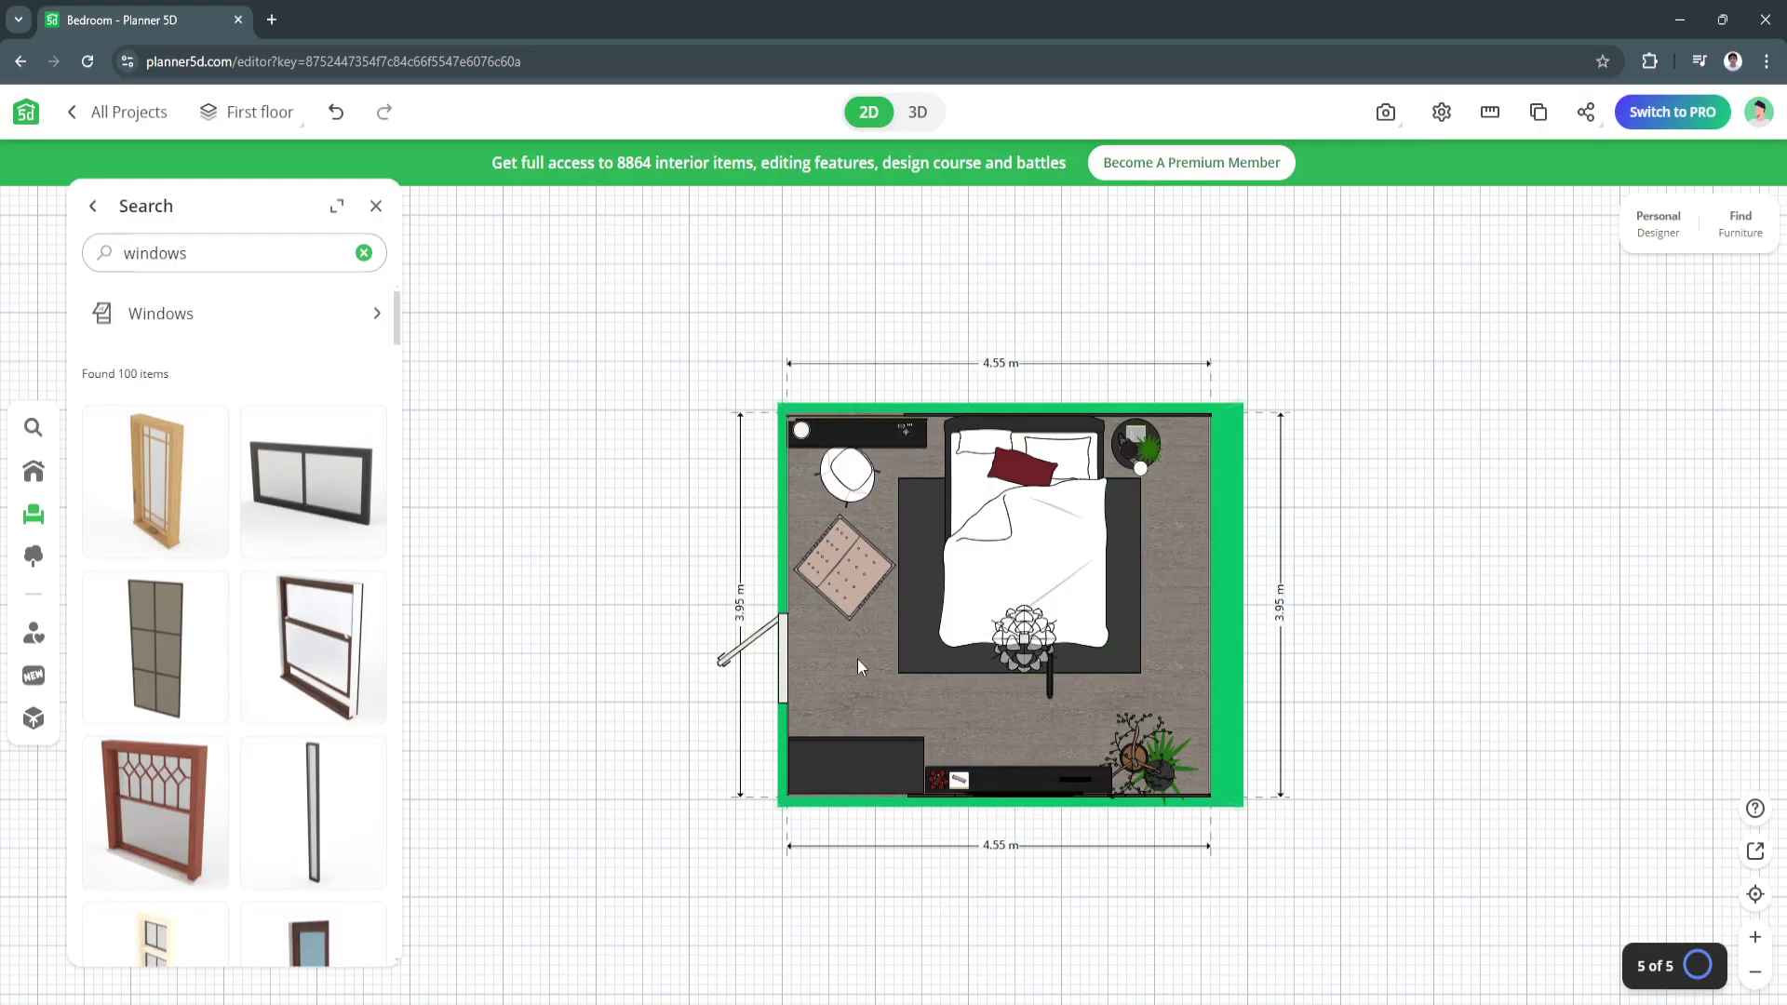
In 3D, slide the 152 × 72 cm window up and left along the back wall, then return to 2D
{"action": "left_click_drag", "start_coordinate": [857, 659], "coordinate": [718, 618]}
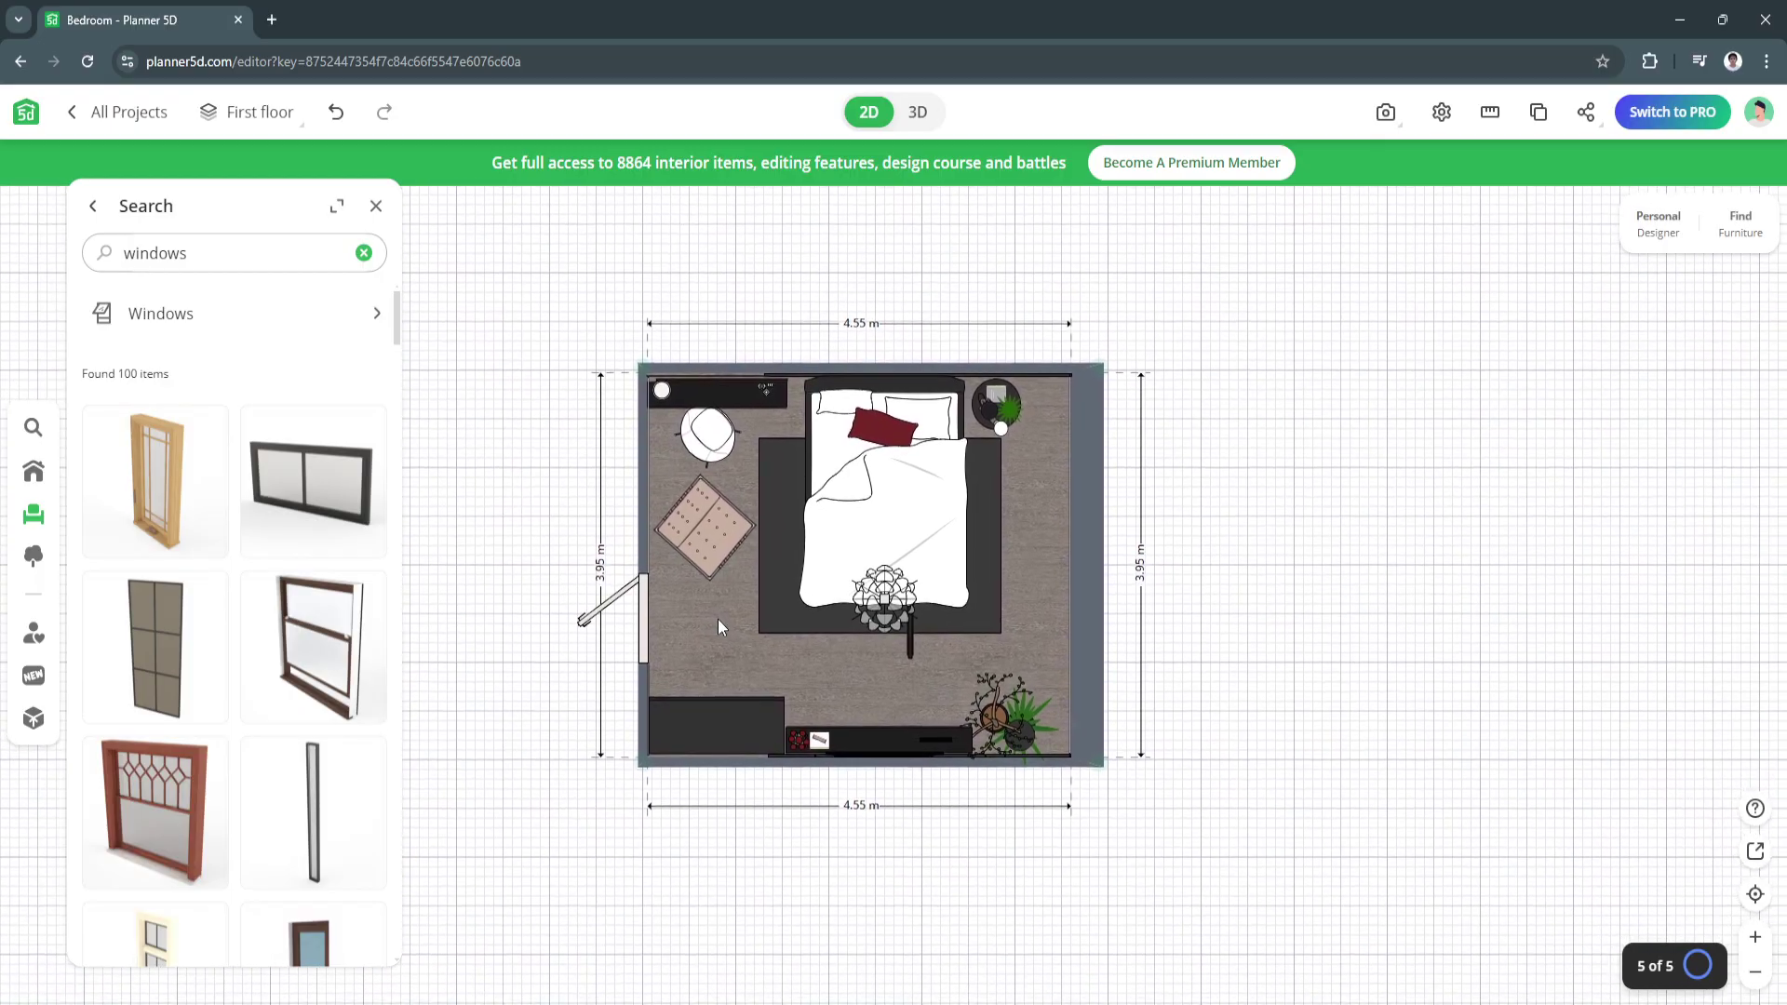
{"action": "left_click", "coordinate": [917, 111]}
{"action": "left_click_drag", "start_coordinate": [1001, 683], "coordinate": [668, 661]}
{"action": "left_click_drag", "start_coordinate": [1044, 495], "coordinate": [1292, 551]}
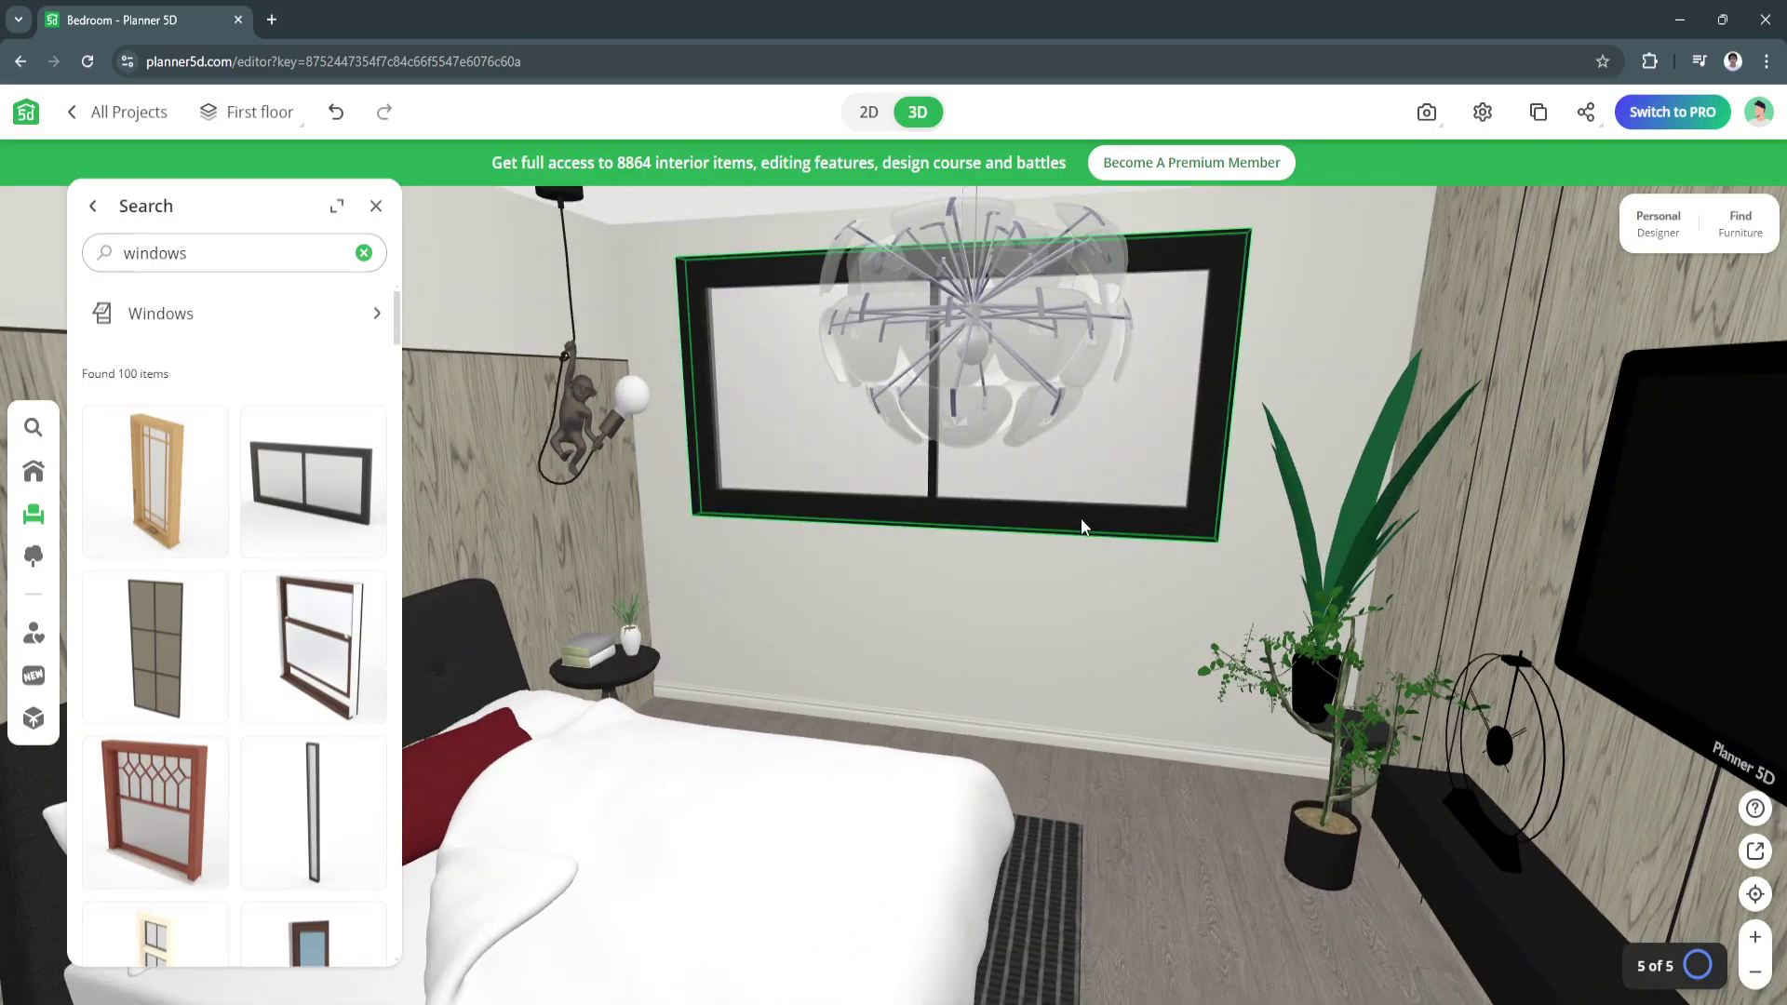
{"action": "scroll", "coordinate": [1042, 584], "scroll_direction": "up", "scroll_amount": 3}
{"action": "left_click_drag", "start_coordinate": [1042, 585], "coordinate": [1145, 530]}
{"action": "left_click", "coordinate": [903, 478]}
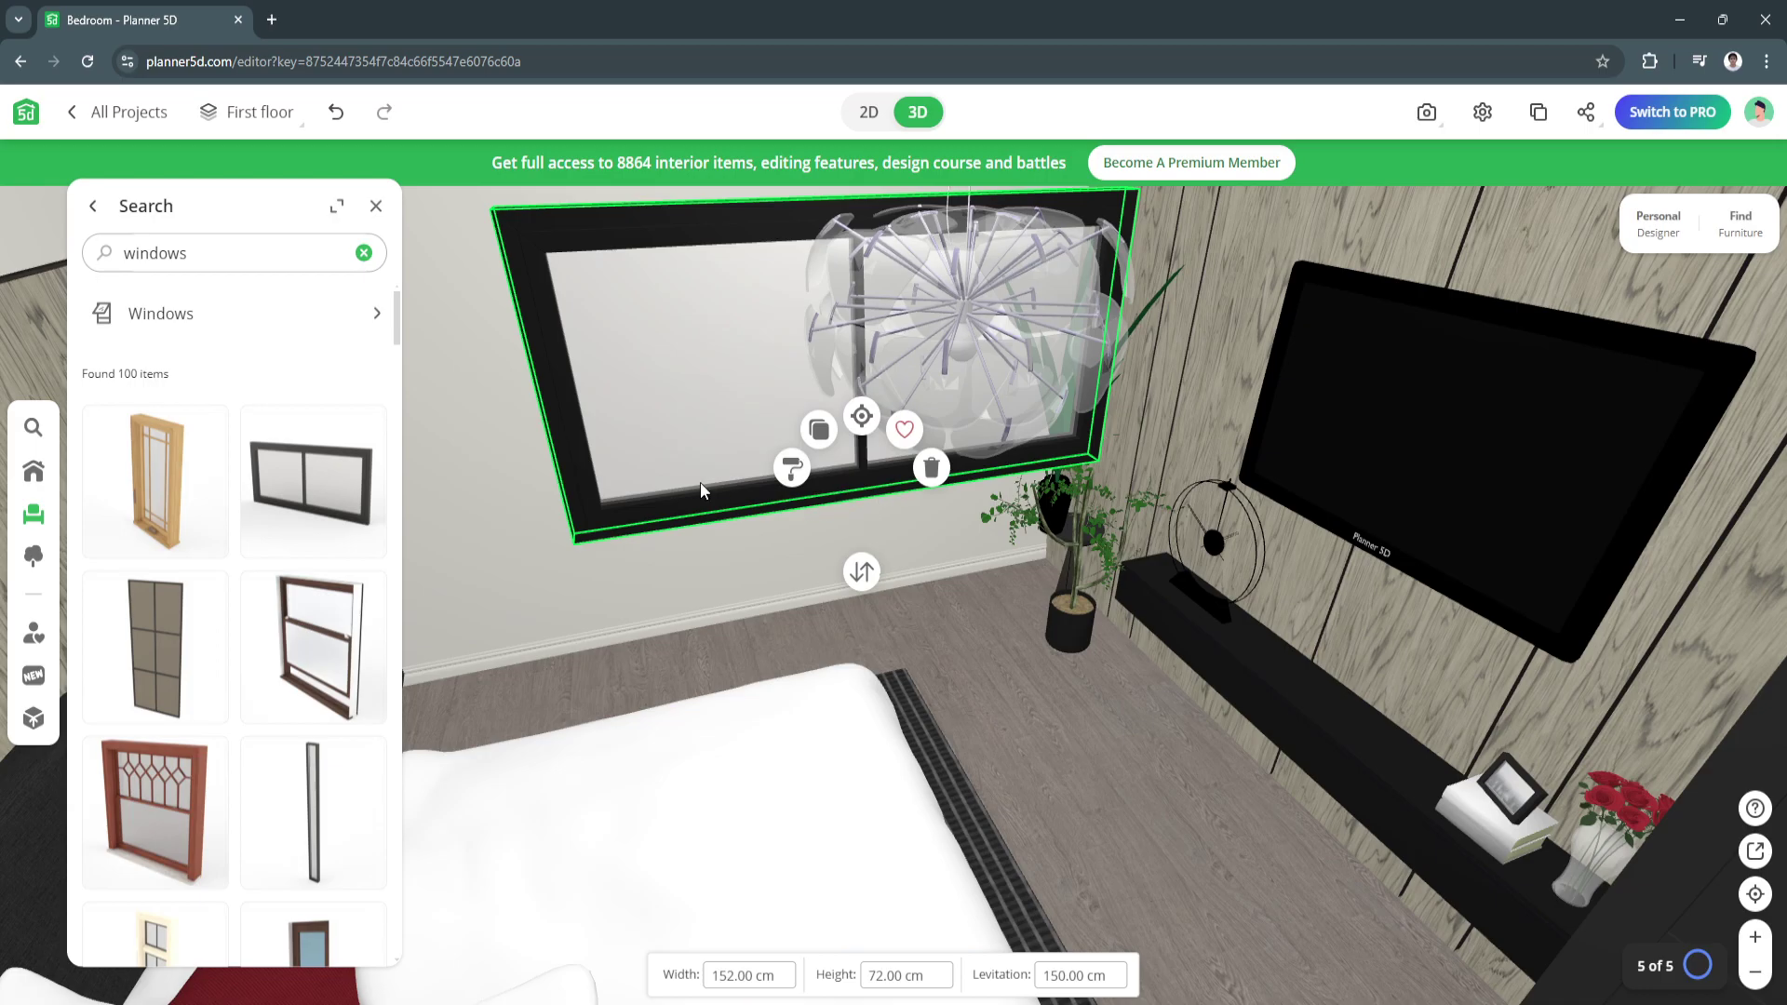
{"action": "left_click_drag", "start_coordinate": [700, 482], "coordinate": [589, 393]}
{"action": "left_click_drag", "start_coordinate": [809, 623], "coordinate": [902, 645]}
{"action": "left_click_drag", "start_coordinate": [1251, 640], "coordinate": [1656, 704]}
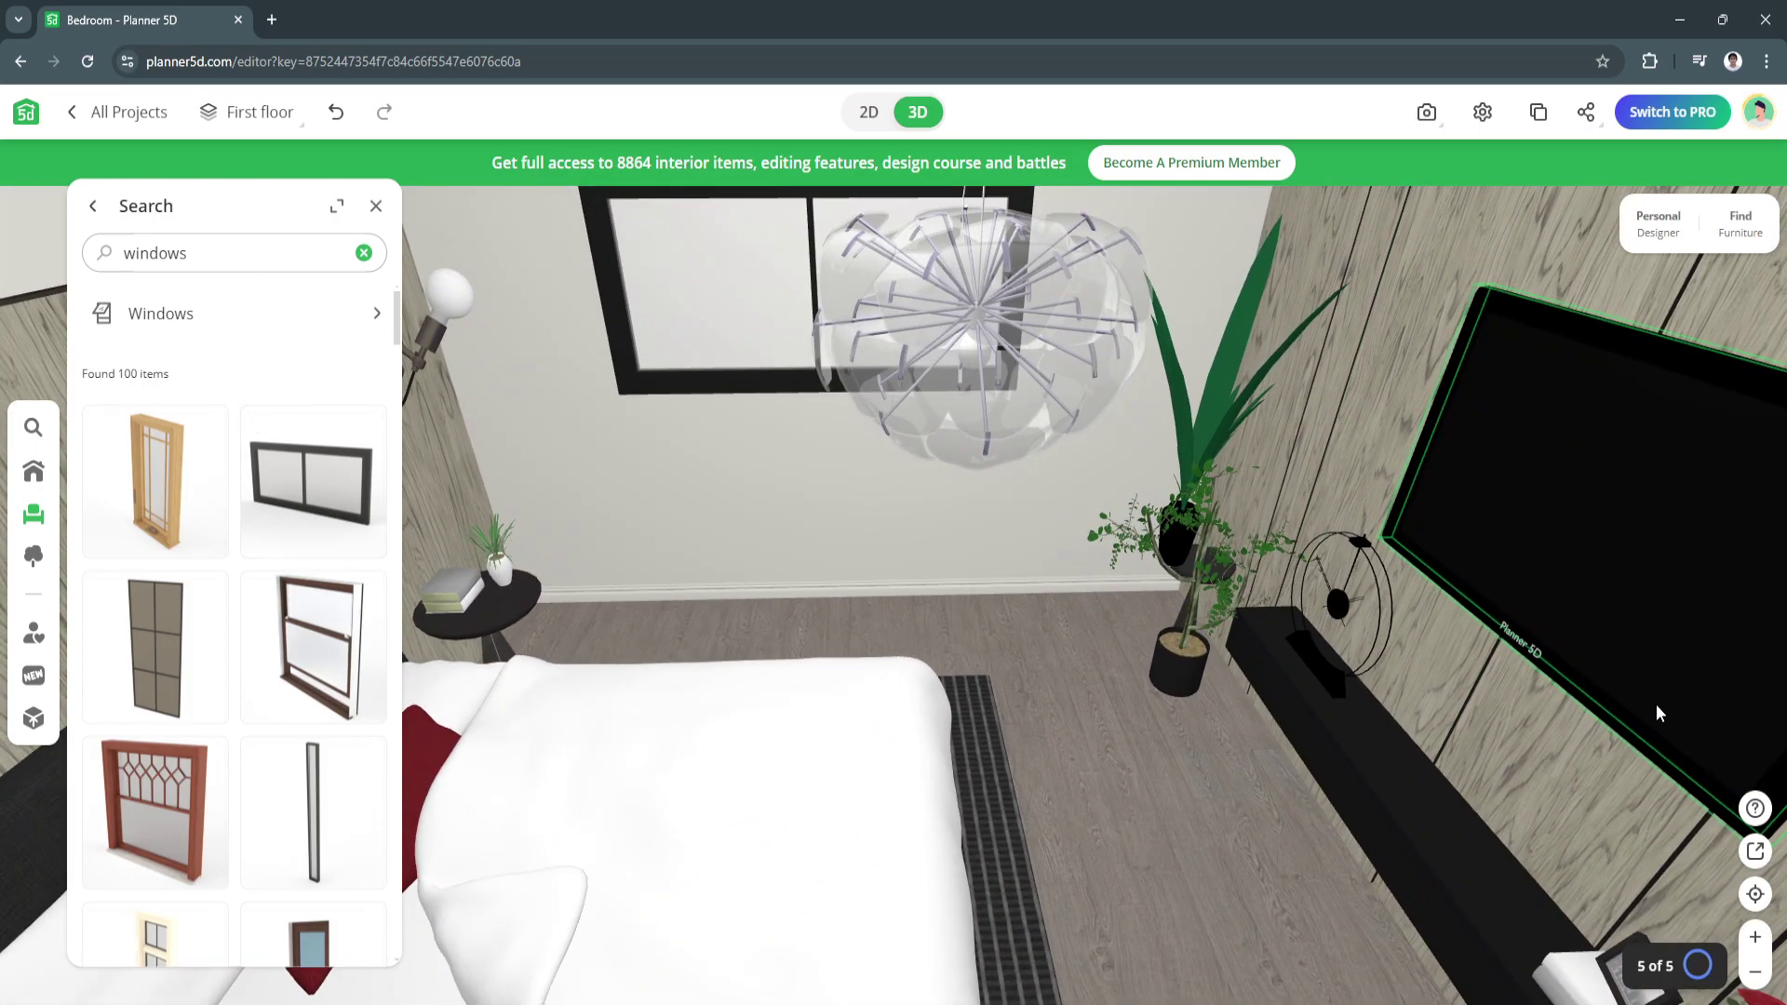
{"action": "left_click", "coordinate": [875, 110]}
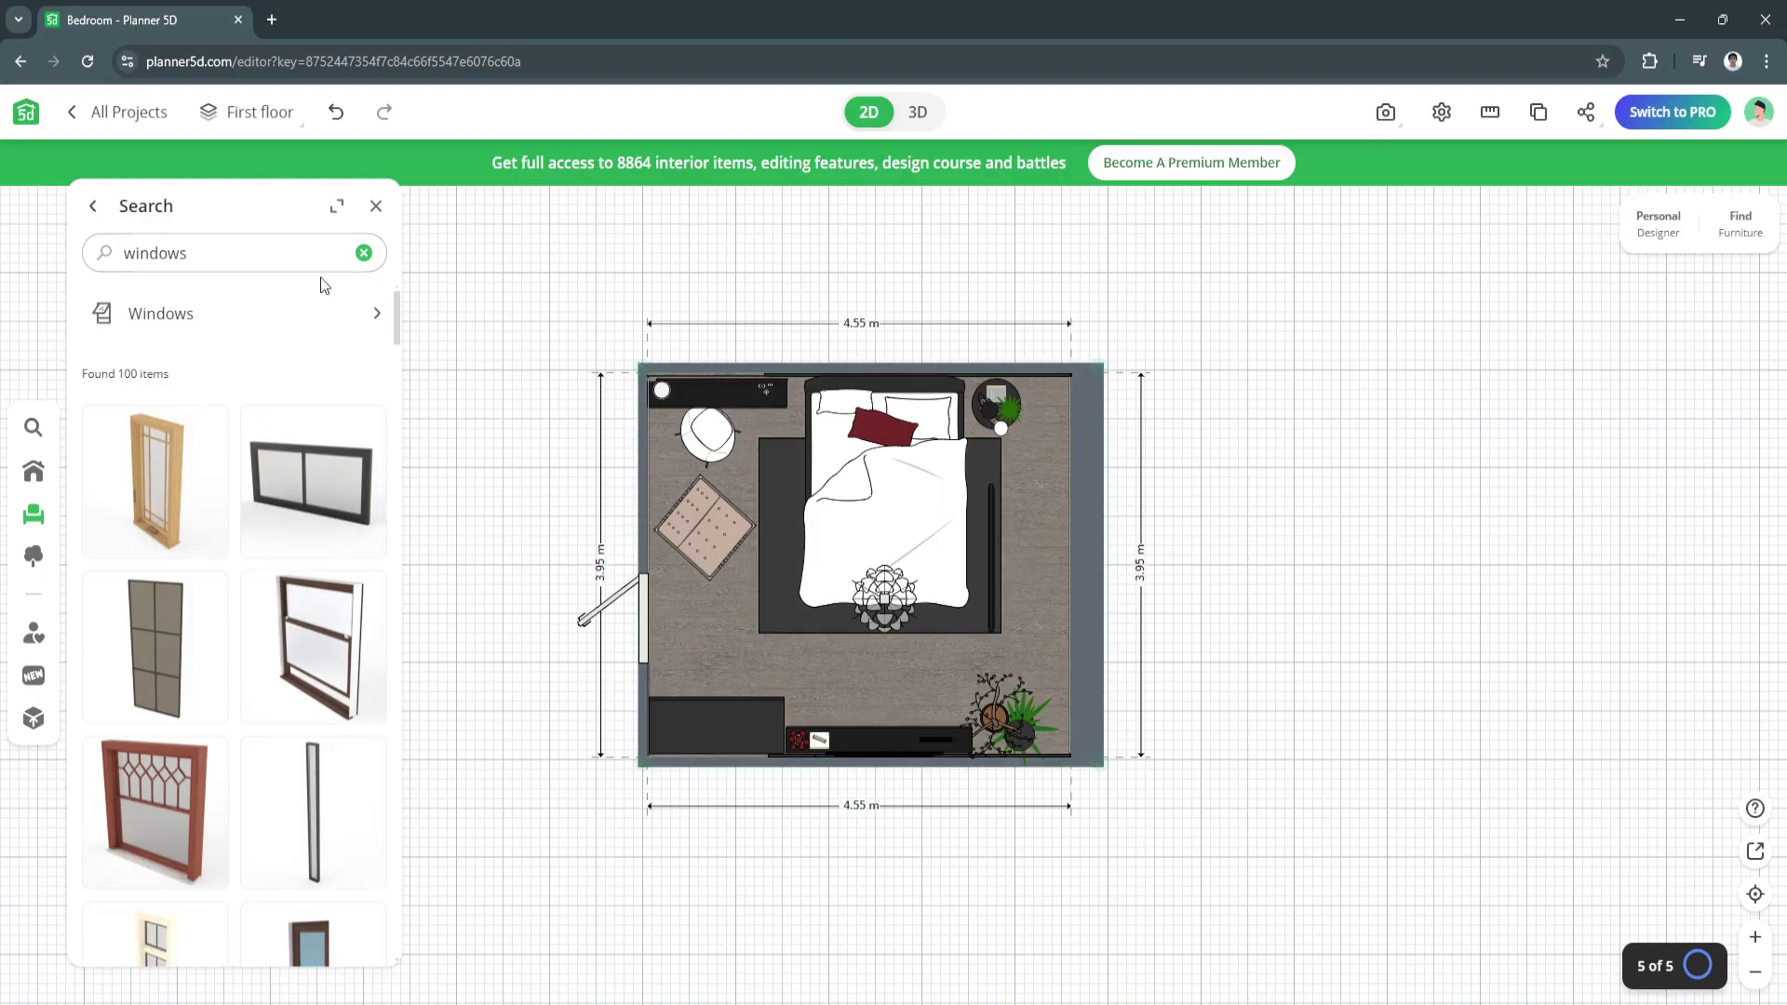
Clear the windows search and go back to the 'furniture' results listing 100 items
{"action": "left_click", "coordinate": [364, 252]}
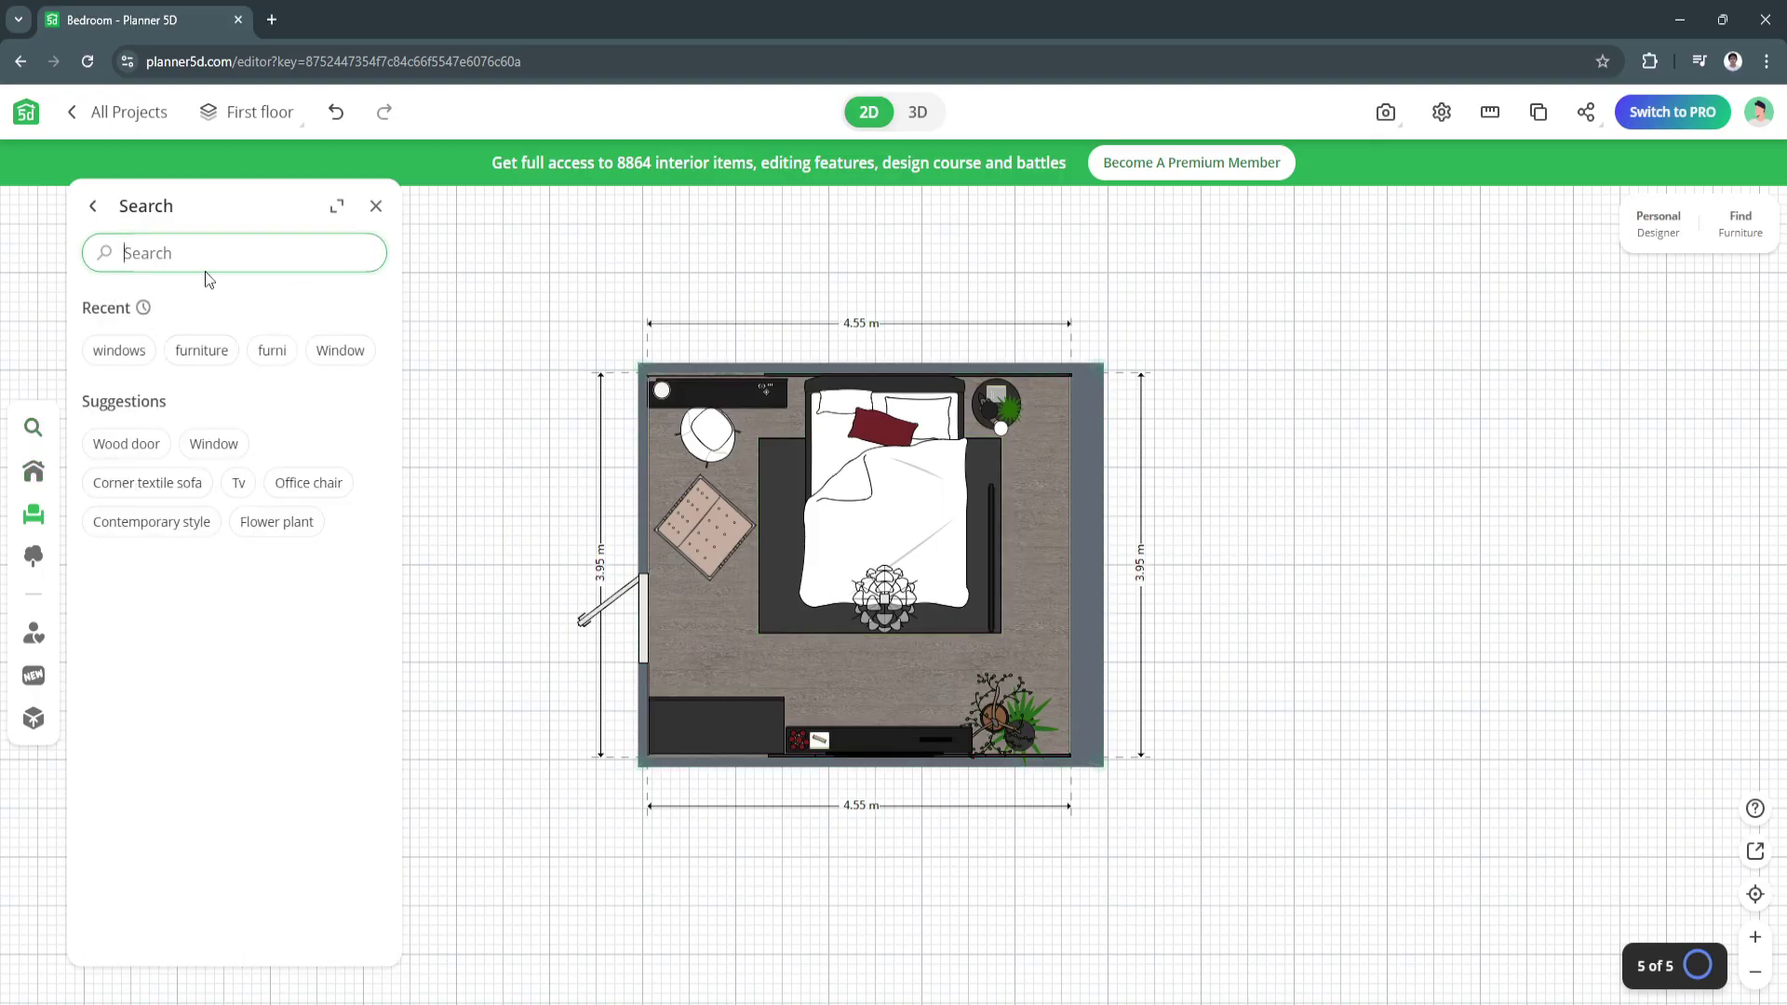
{"action": "left_click", "coordinate": [99, 213]}
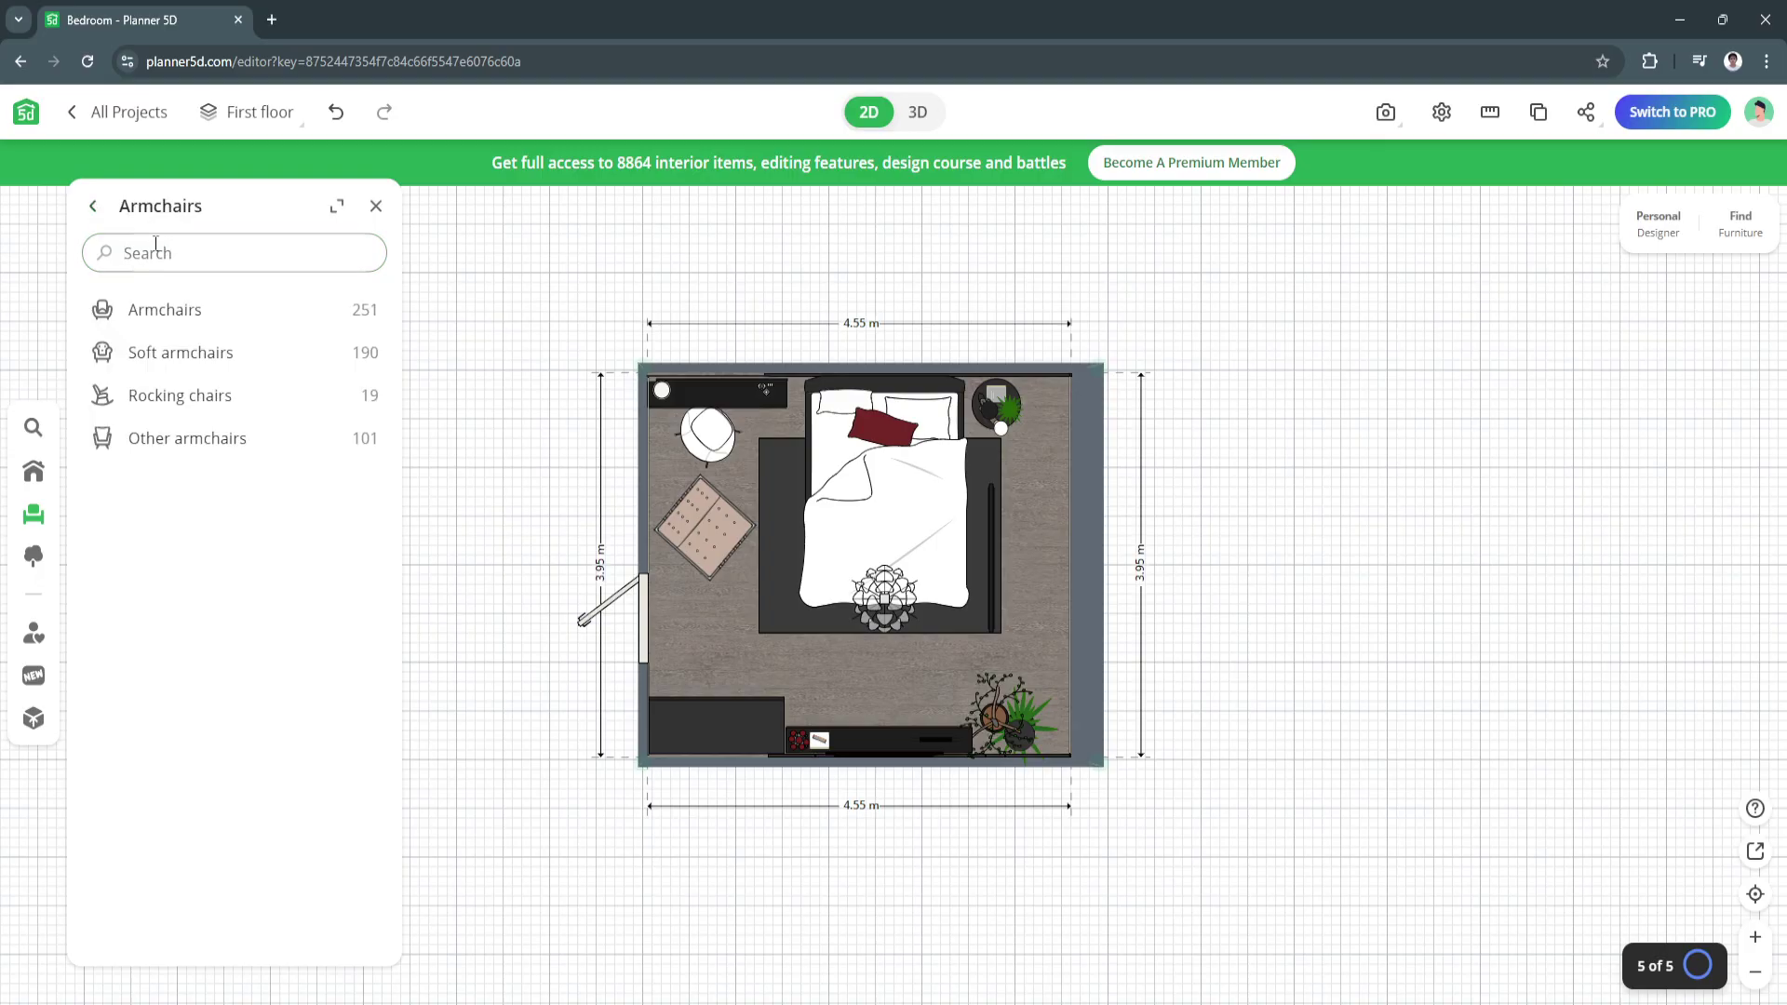
{"action": "left_click", "coordinate": [95, 212]}
{"action": "left_click", "coordinate": [93, 213]}
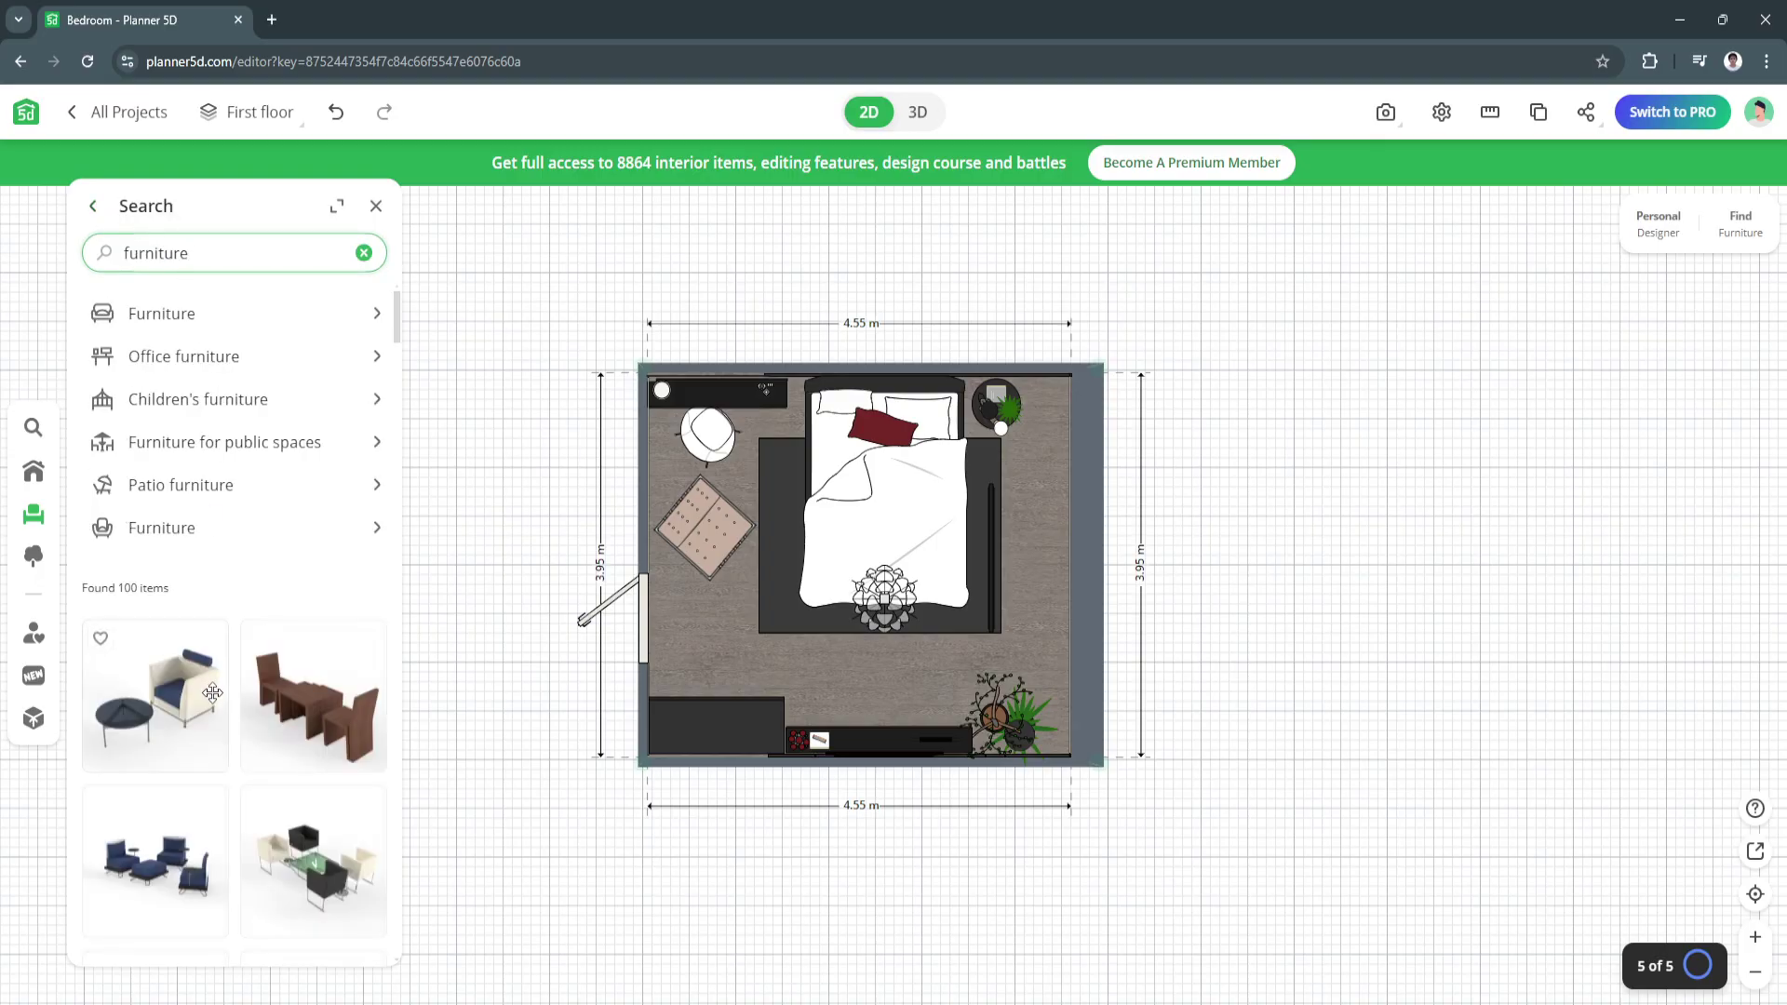
{"action": "scroll", "coordinate": [212, 694], "scroll_direction": "down", "scroll_amount": 10}
{"action": "scroll", "coordinate": [212, 694], "scroll_direction": "down", "scroll_amount": 15}
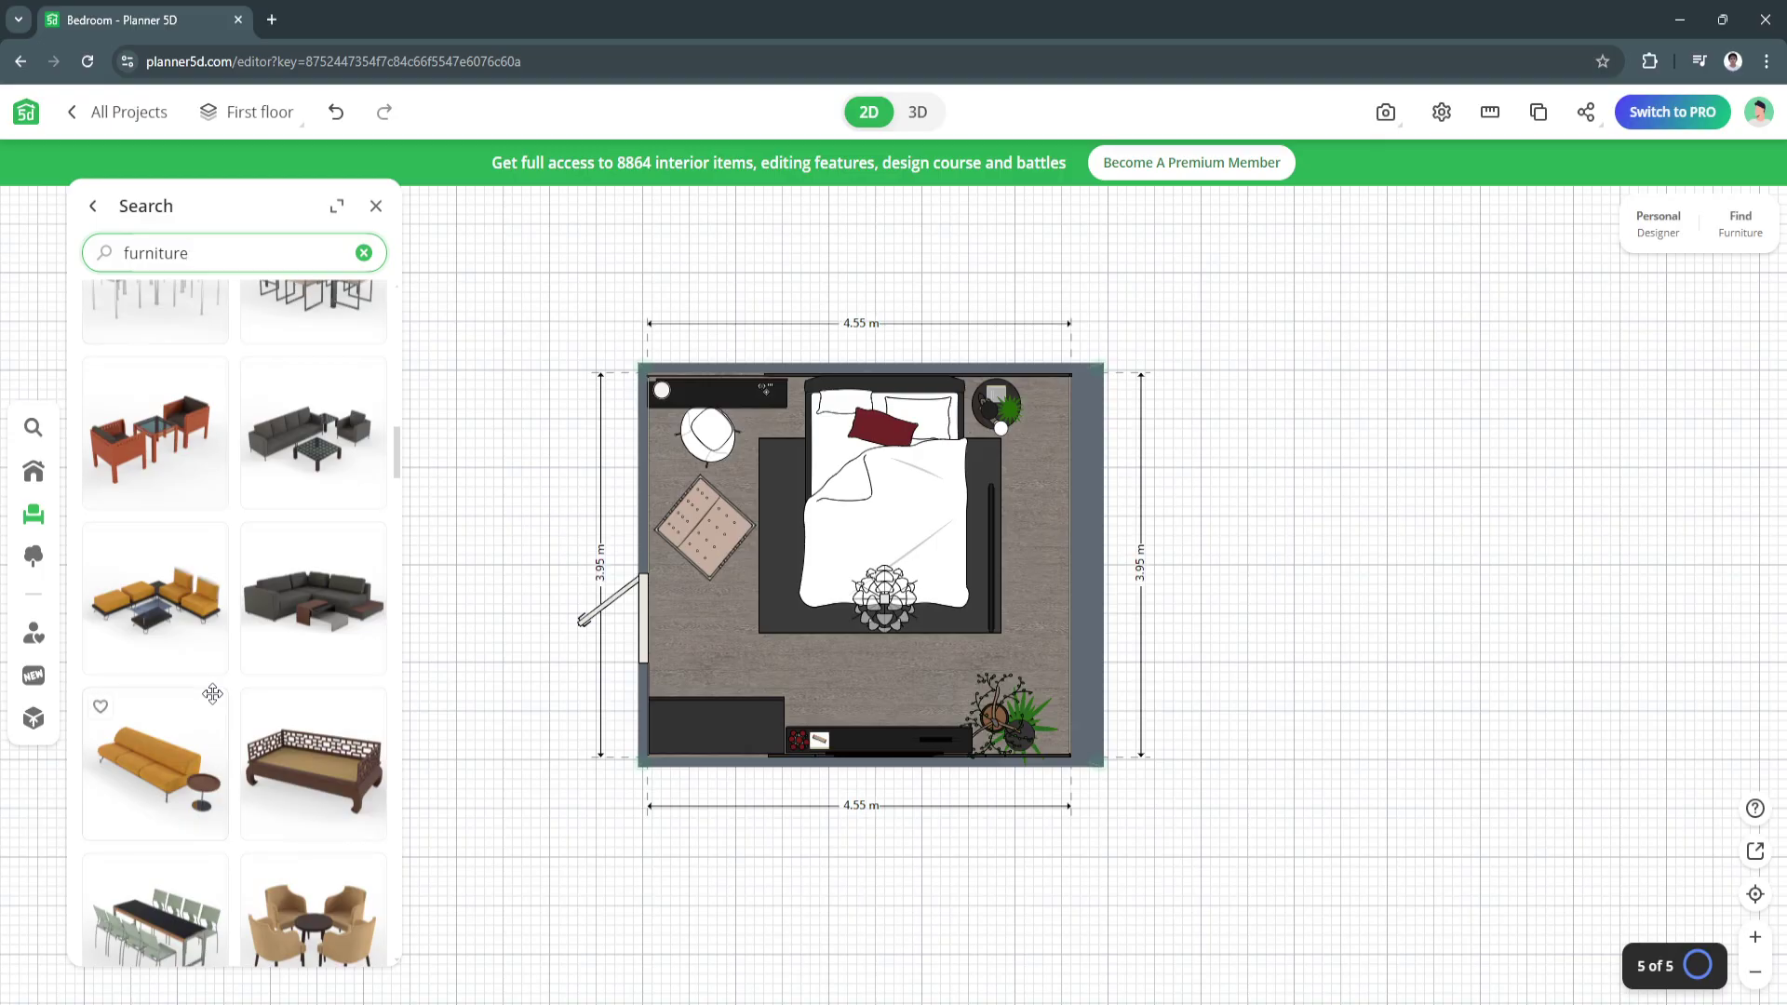
{"action": "left_click_drag", "start_coordinate": [404, 514], "coordinate": [404, 296]}
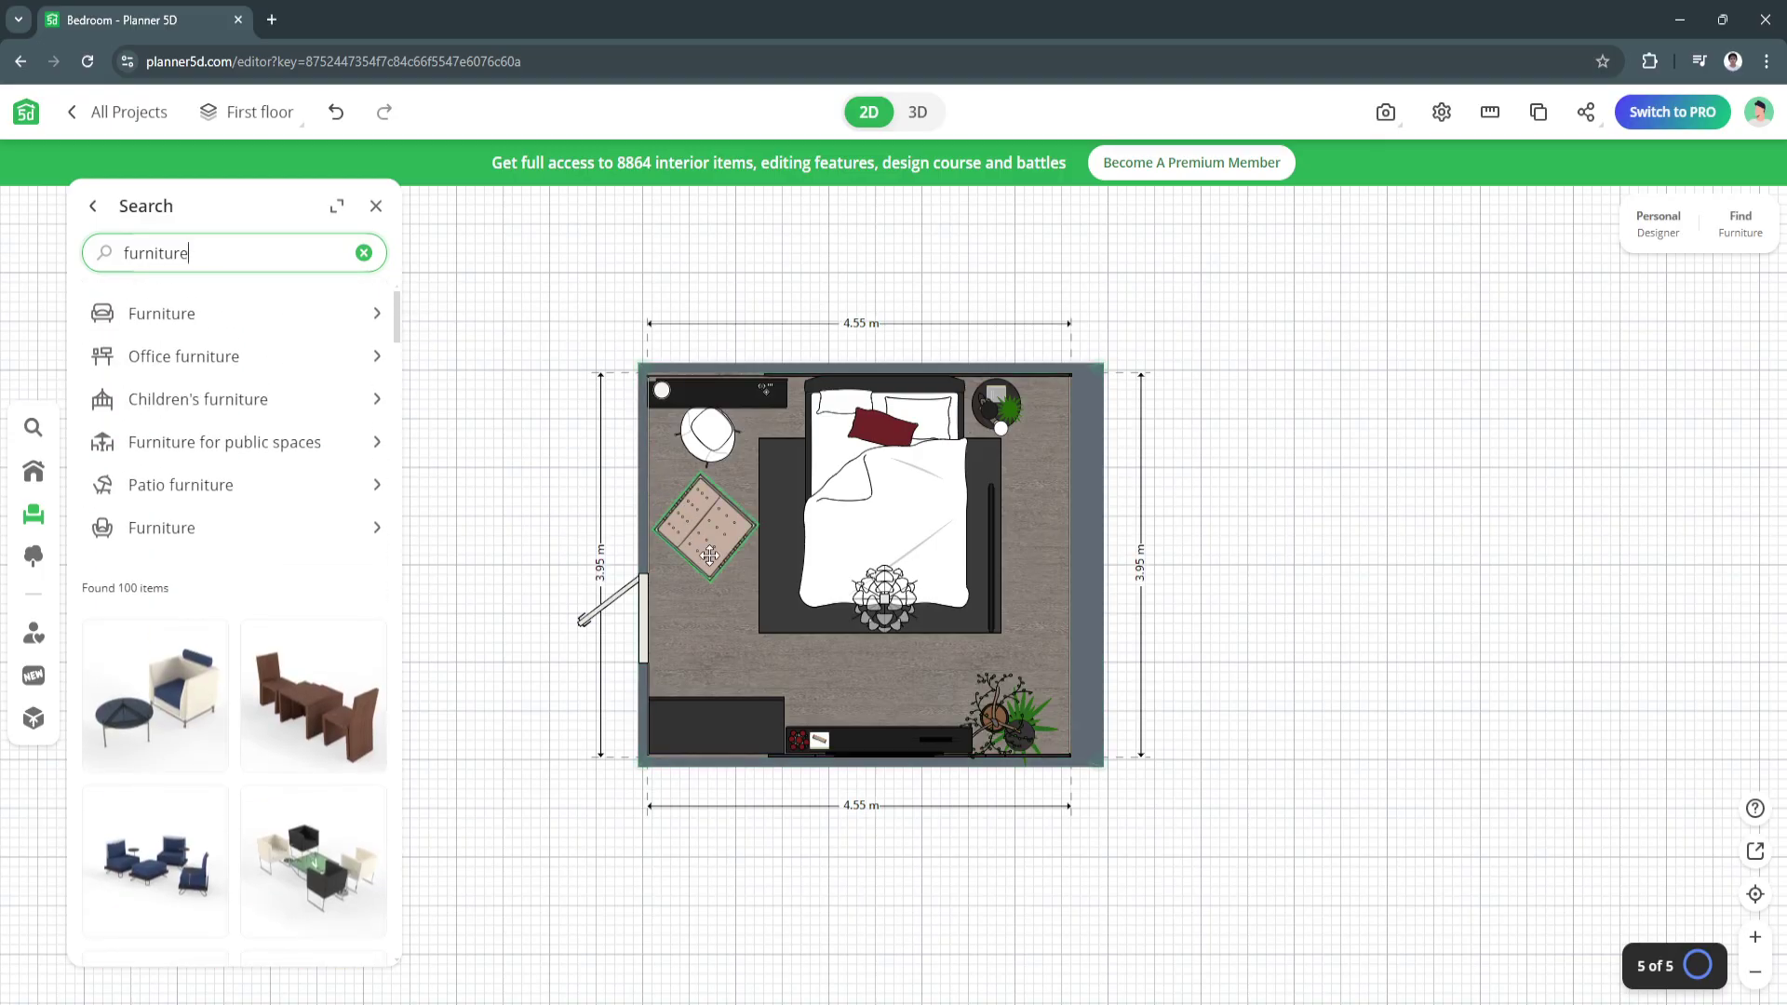